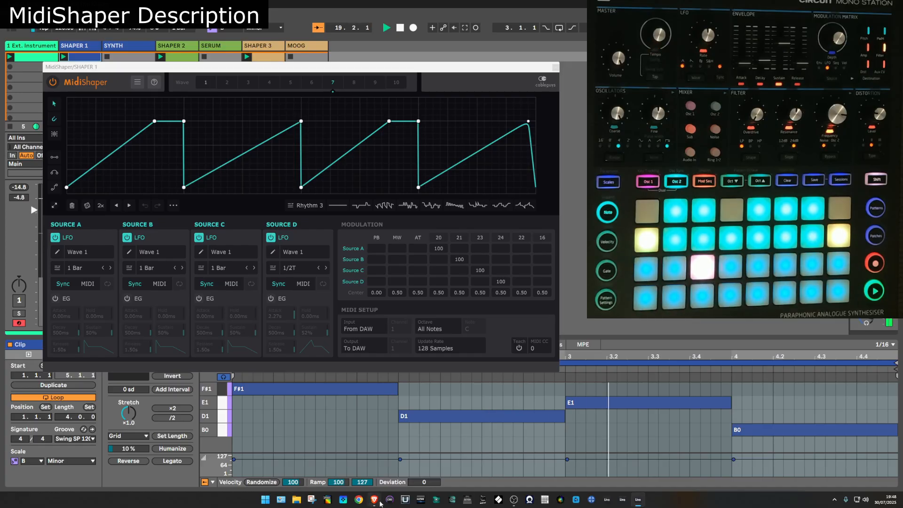
# Switch to the Brave browser, bring up the MidiShaper manual's routing setup guide list, and return to the plugin.
pyautogui.moveTo(376, 502)
pyautogui.click(375, 501)
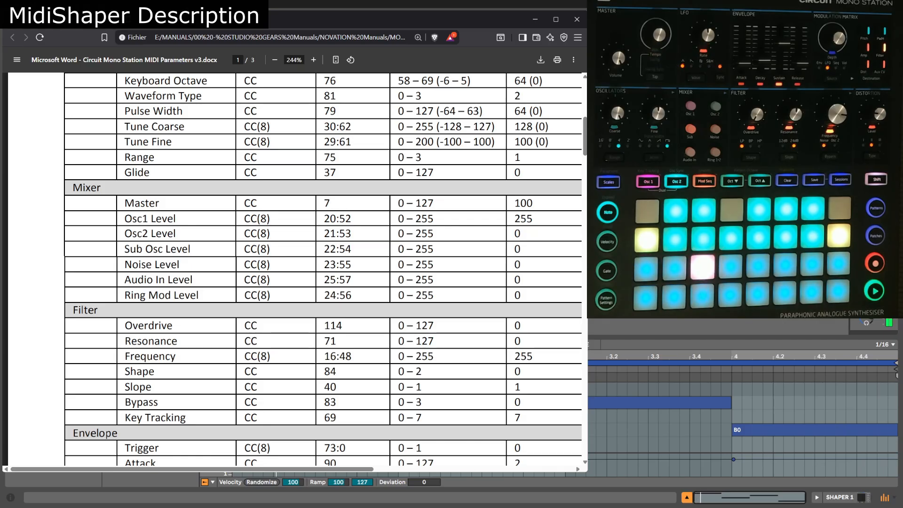
pyautogui.click(181, 27)
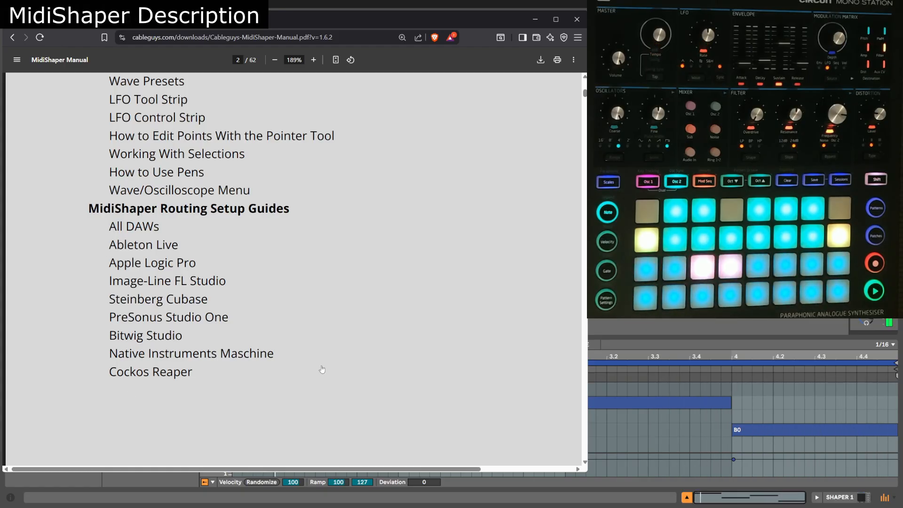
pyautogui.click(534, 20)
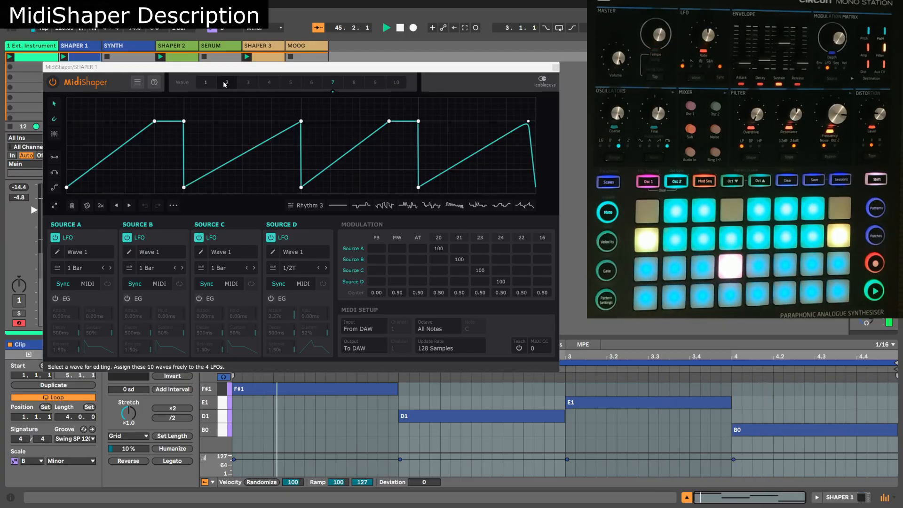
# Look through the editable LFO waves one after another, from wave 1 to wave 8.
pyautogui.click(208, 83)
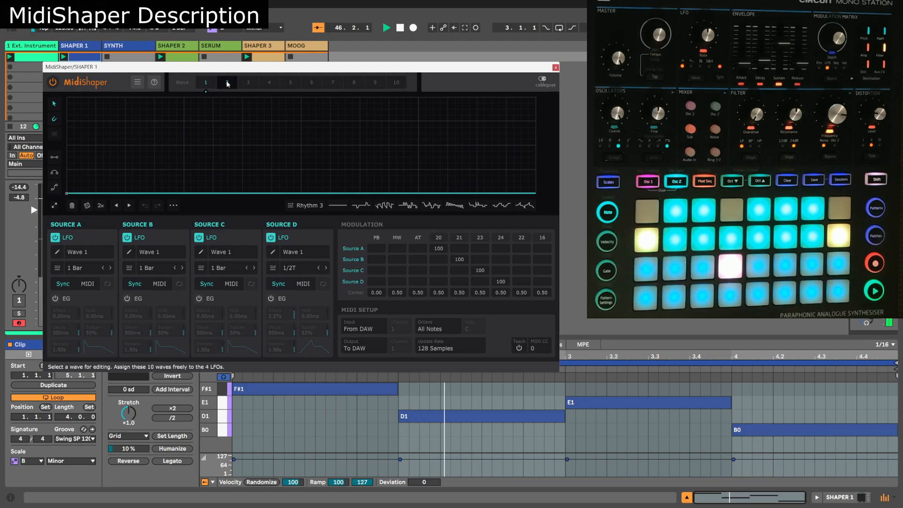
pyautogui.click(226, 83)
pyautogui.click(256, 83)
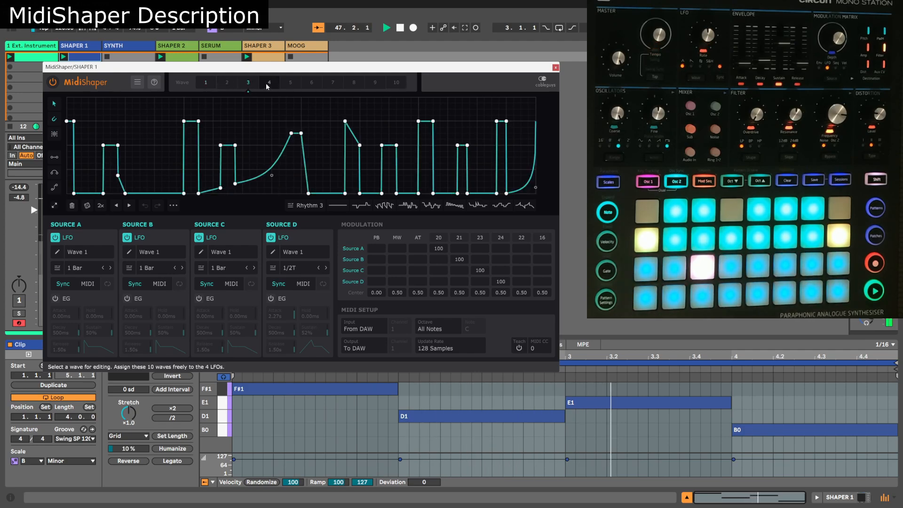
pyautogui.click(270, 84)
pyautogui.click(286, 84)
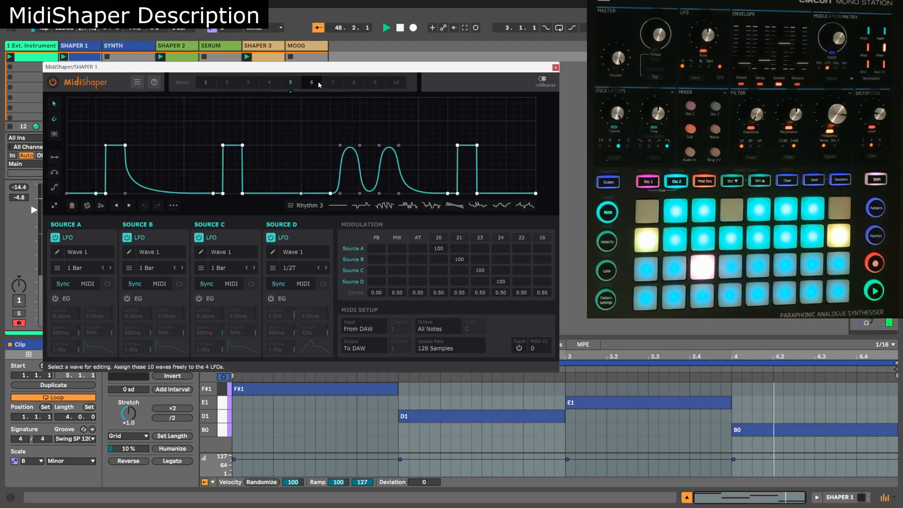
pyautogui.click(315, 82)
pyautogui.click(333, 83)
pyautogui.click(353, 83)
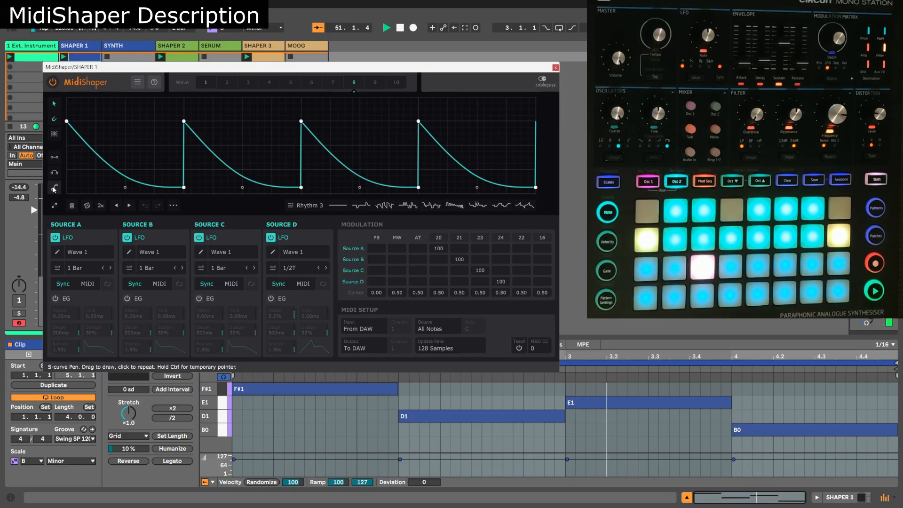
# Enlarge the wave editor to view the preset shape categories, and restore its normal size without changing the category.
pyautogui.click(55, 207)
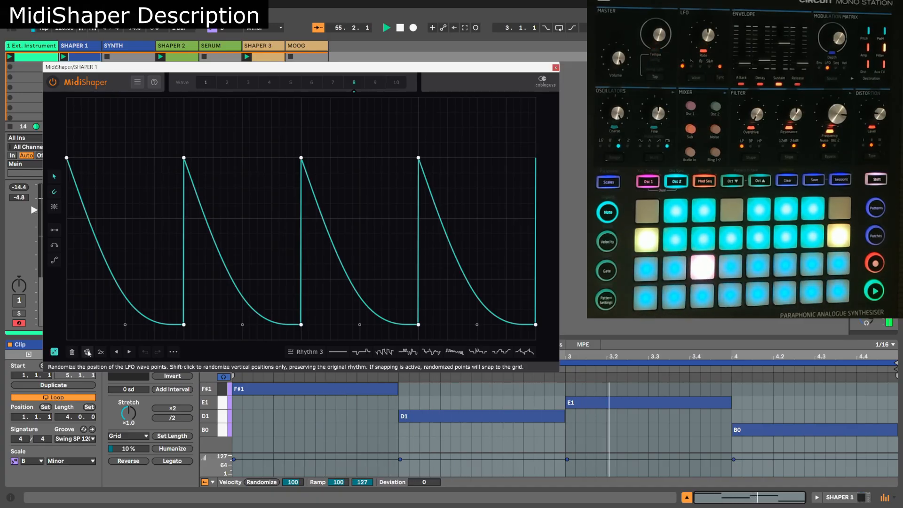
pyautogui.click(306, 354)
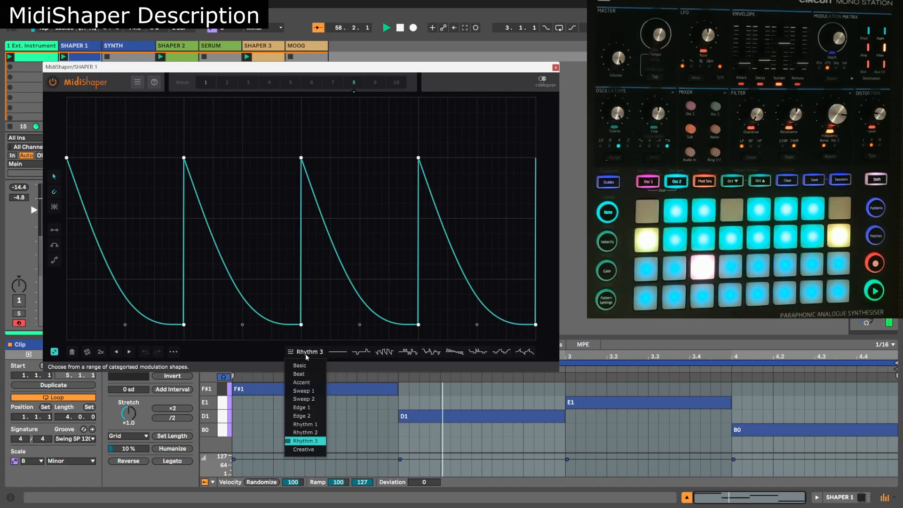
pyautogui.click(305, 354)
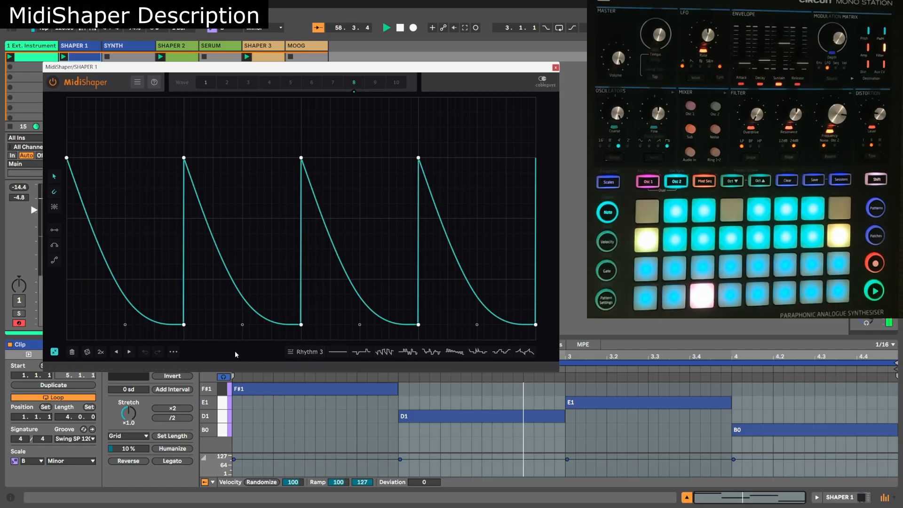
pyautogui.click(54, 351)
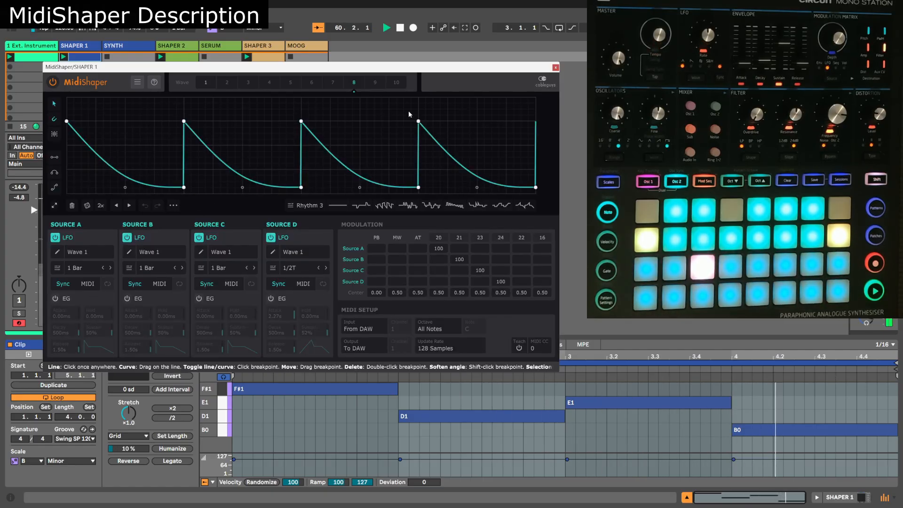
# Show wave 1 in the editor and view the wave choices for Source A's LFO, keeping Wave 1.
pyautogui.click(205, 82)
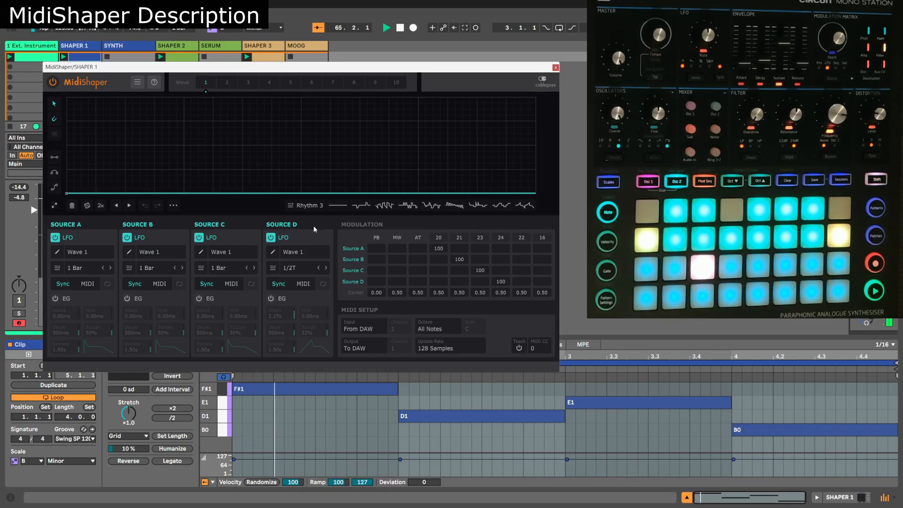
pyautogui.click(94, 252)
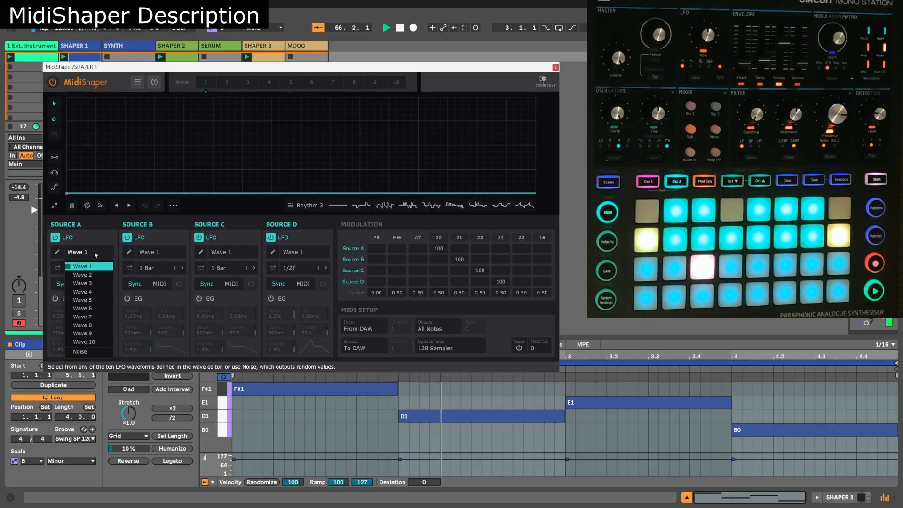
pyautogui.click(94, 251)
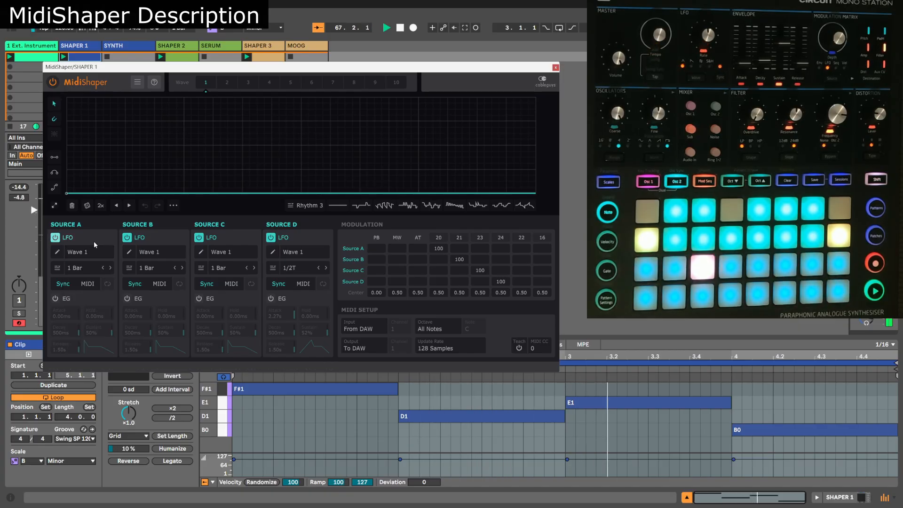
# Switch Source A's LFO off and on again, and its envelope generator on and off again.
pyautogui.click(55, 237)
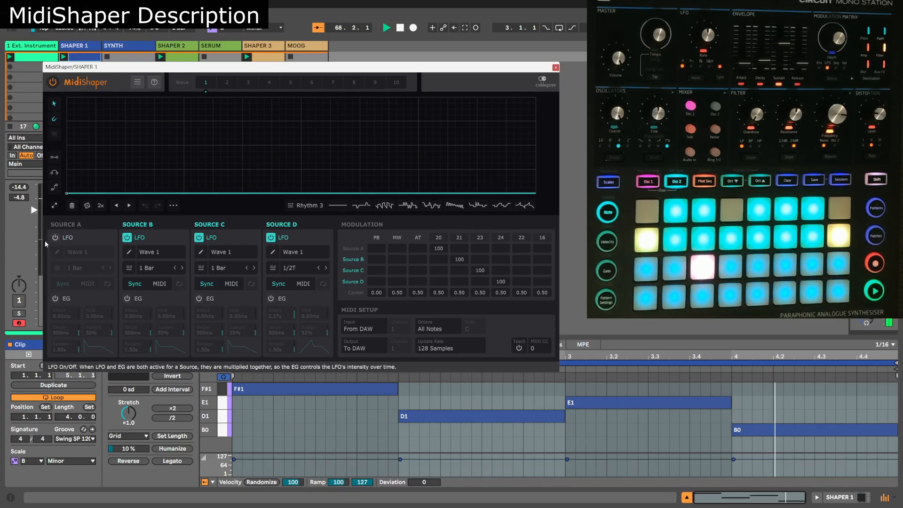
pyautogui.click(65, 238)
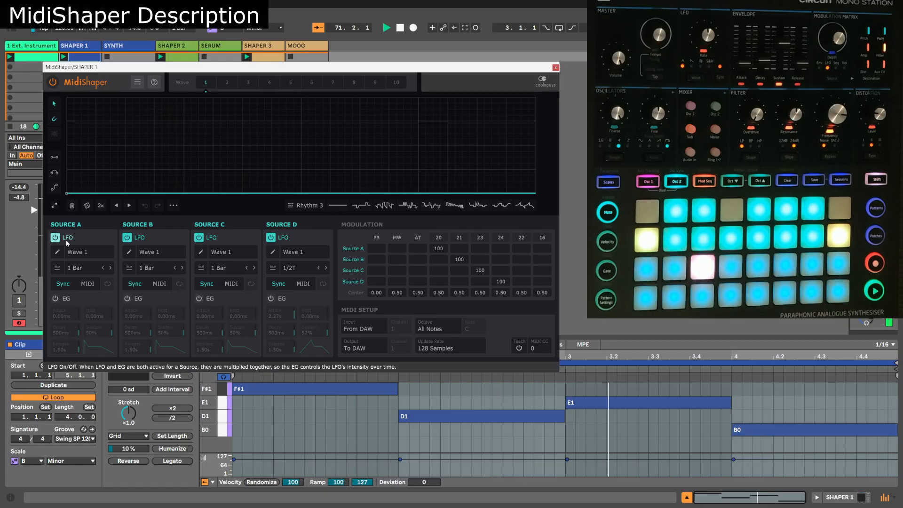
pyautogui.click(55, 299)
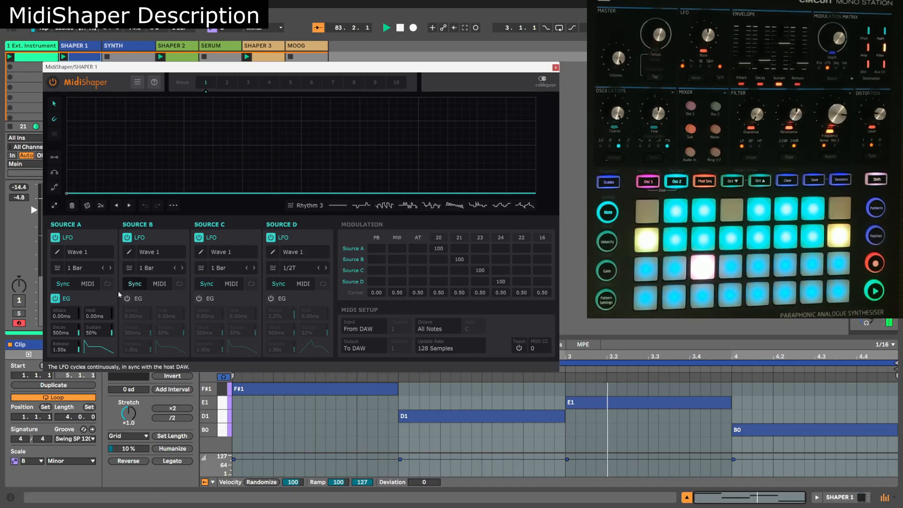
pyautogui.click(55, 298)
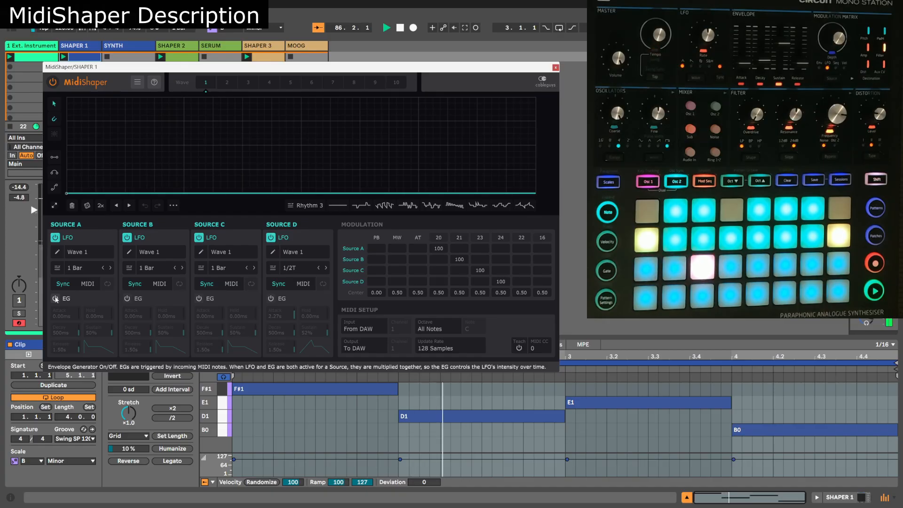
# View the available LFO rates and wave choices for Source A, keeping 1 Bar and Wave 1.
pyautogui.click(91, 267)
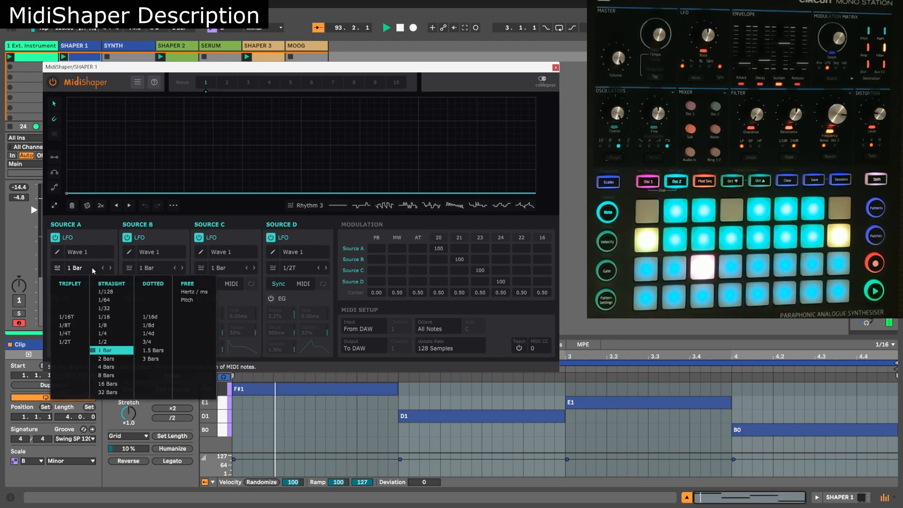
pyautogui.click(91, 267)
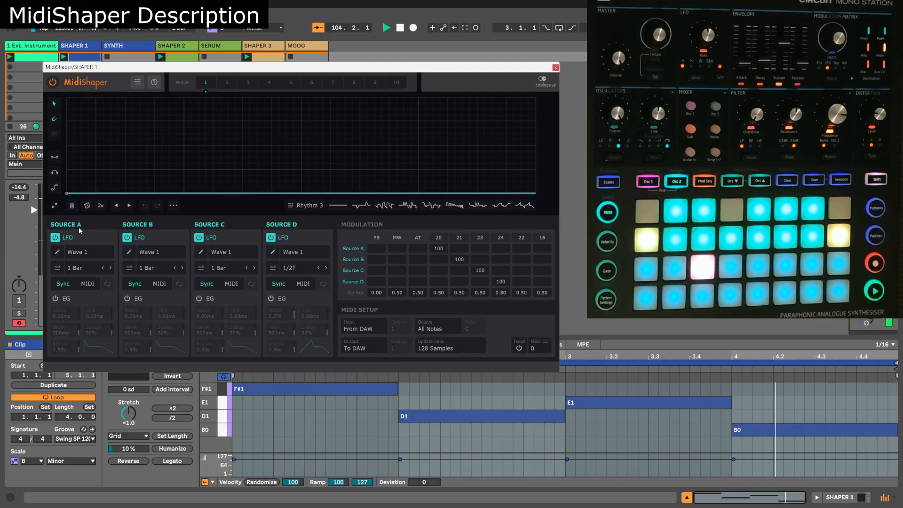
pyautogui.click(87, 253)
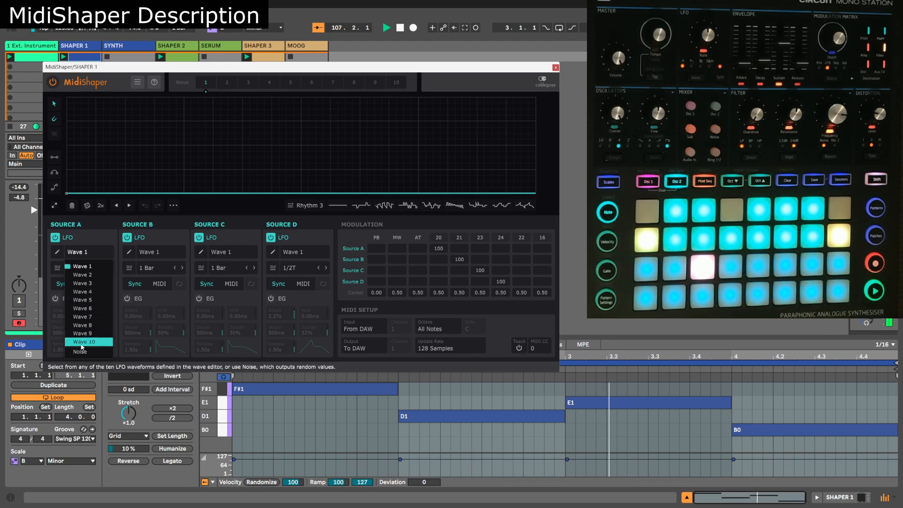
pyautogui.click(92, 241)
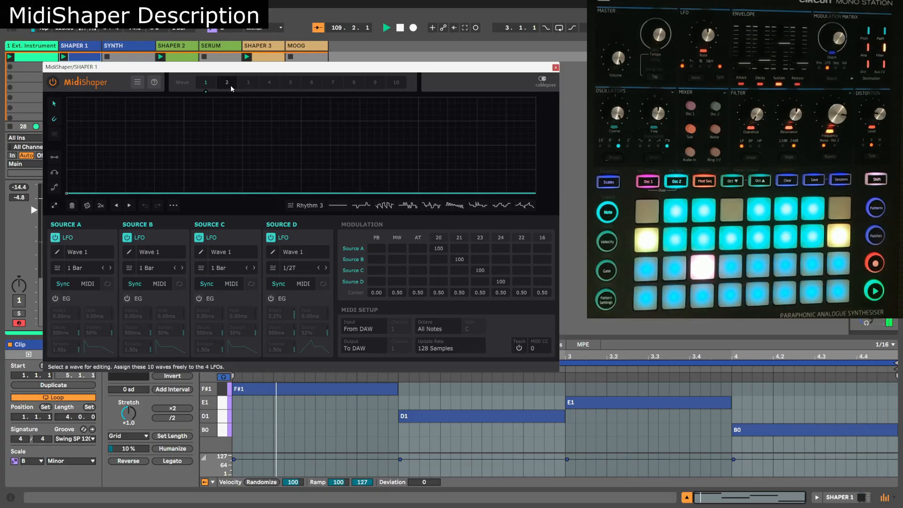
# Look through waves 3 to 6 in the wave editor and return to wave 1.
pyautogui.click(248, 83)
pyautogui.click(269, 83)
pyautogui.click(290, 83)
pyautogui.click(312, 83)
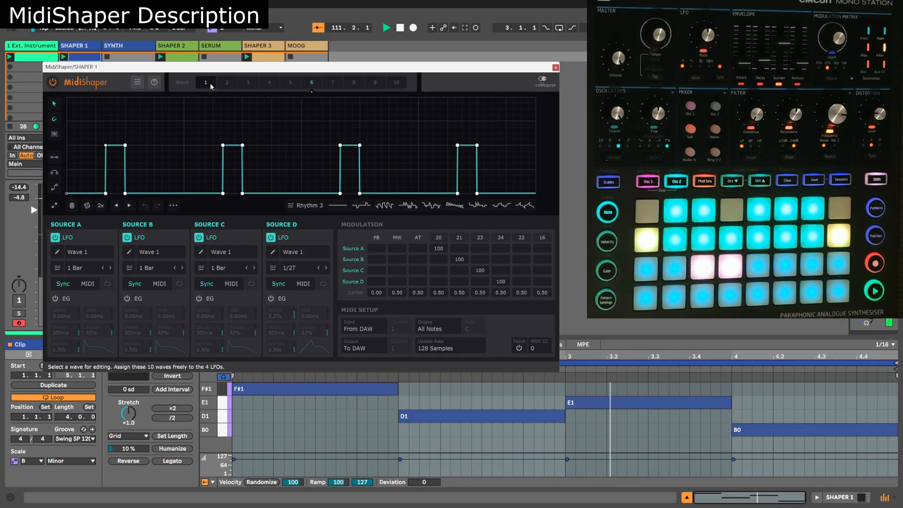
pyautogui.click(208, 83)
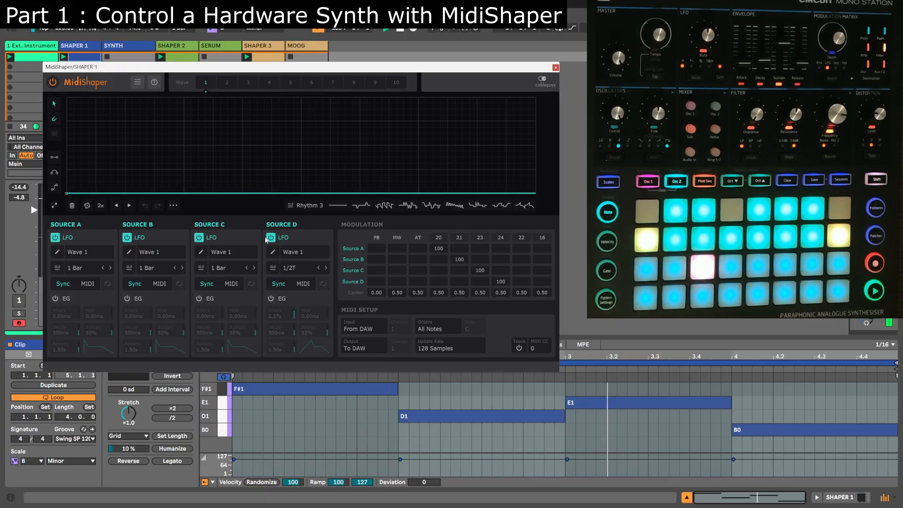
pyautogui.moveTo(66, 195)
pyautogui.mouseDown()
pyautogui.moveTo(66, 157)
pyautogui.moveTo(66, 193)
pyautogui.mouseUp()
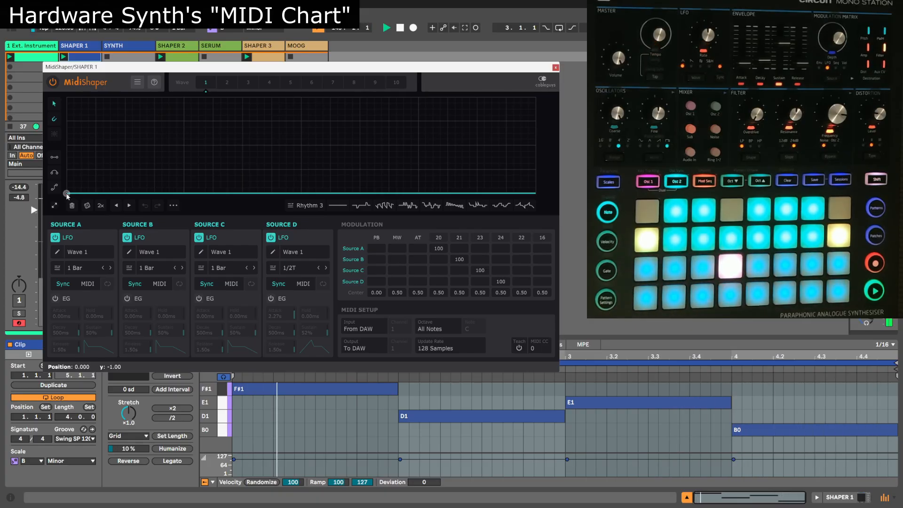
# Switch to the browser's Circuit Mono Station MIDI parameters document and highlight the Mixer rows from Osc1 Level to Ring Mod Level.
pyautogui.moveTo(339, 506)
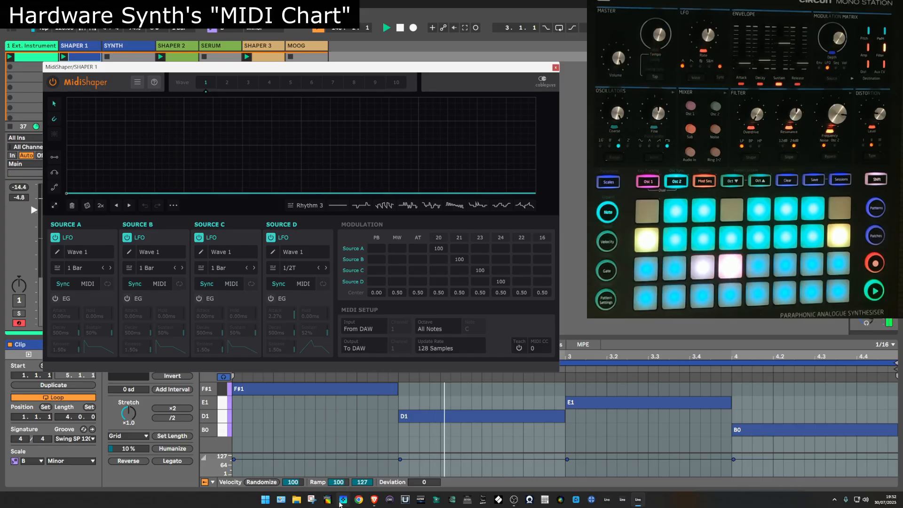
pyautogui.click(374, 500)
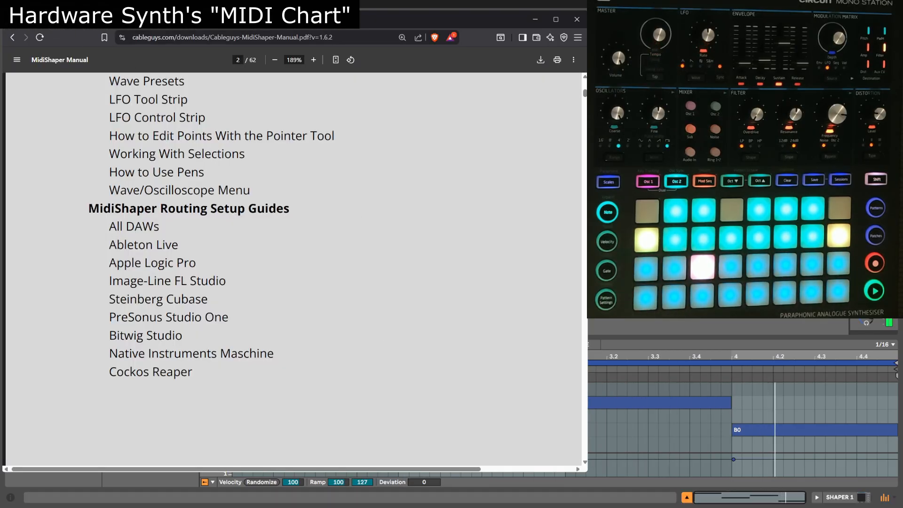
pyautogui.click(188, 20)
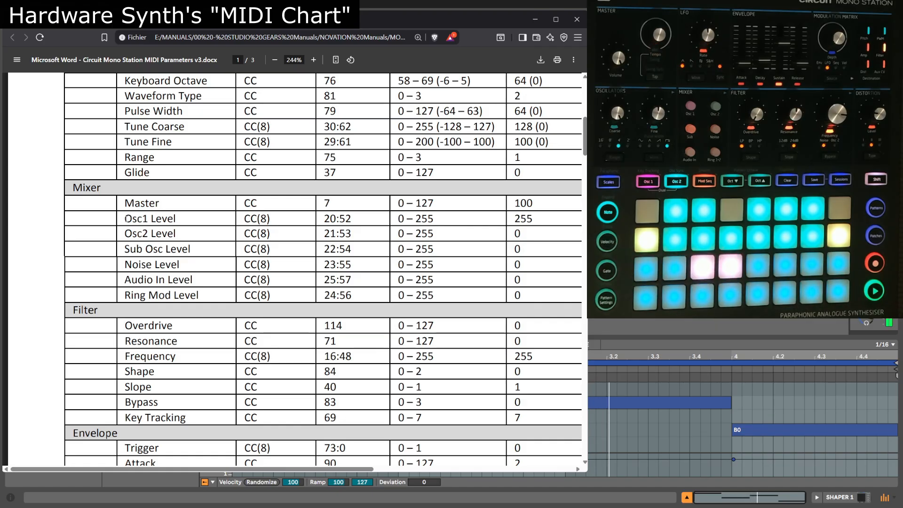
pyautogui.moveTo(125, 219); pyautogui.dragTo(204, 299)
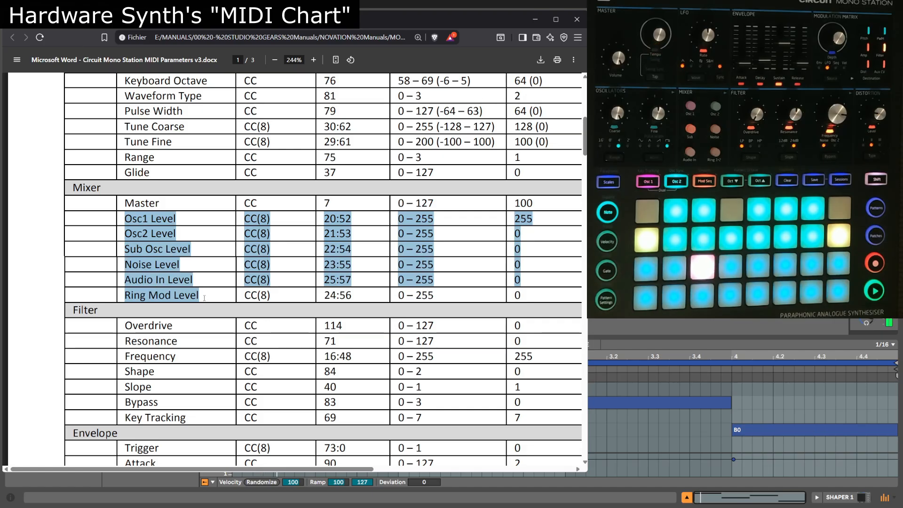
# Look up the control numbers for Osc1, Osc2 and Sub Osc Level in the MIDI chart, and return to the plugin.
pyautogui.click(338, 219)
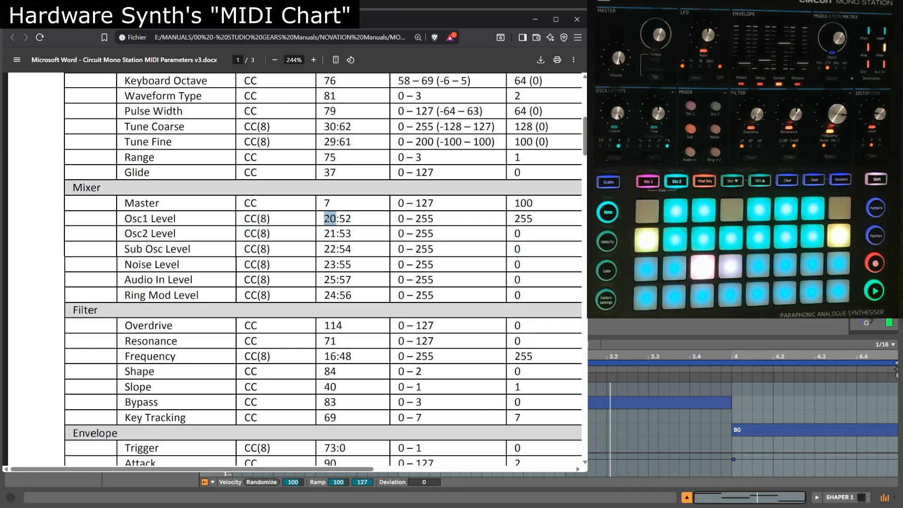
pyautogui.scroll(8, 353, 193)
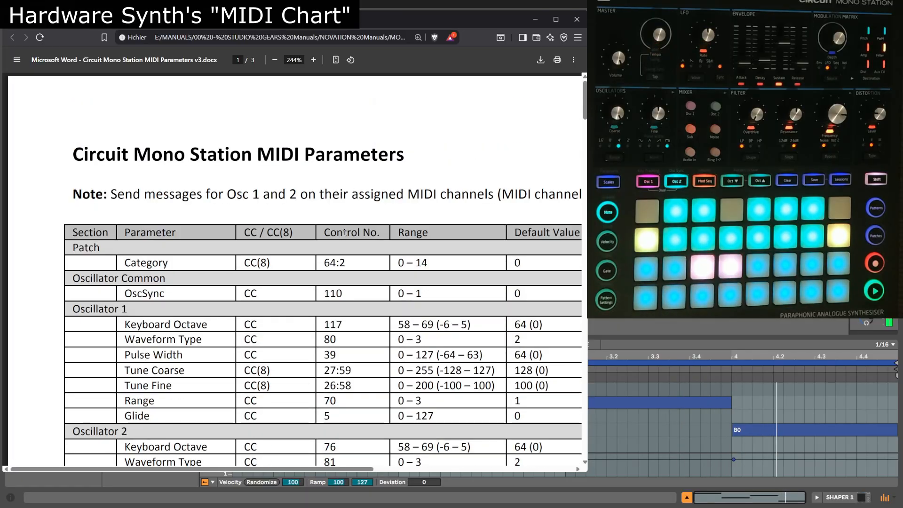
pyautogui.scroll(-8, 311, 276)
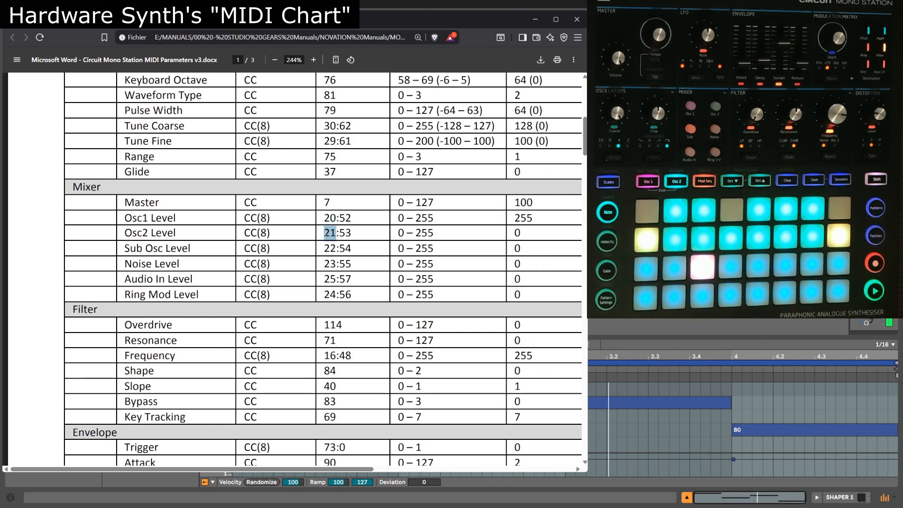
pyautogui.doubleClick(330, 248)
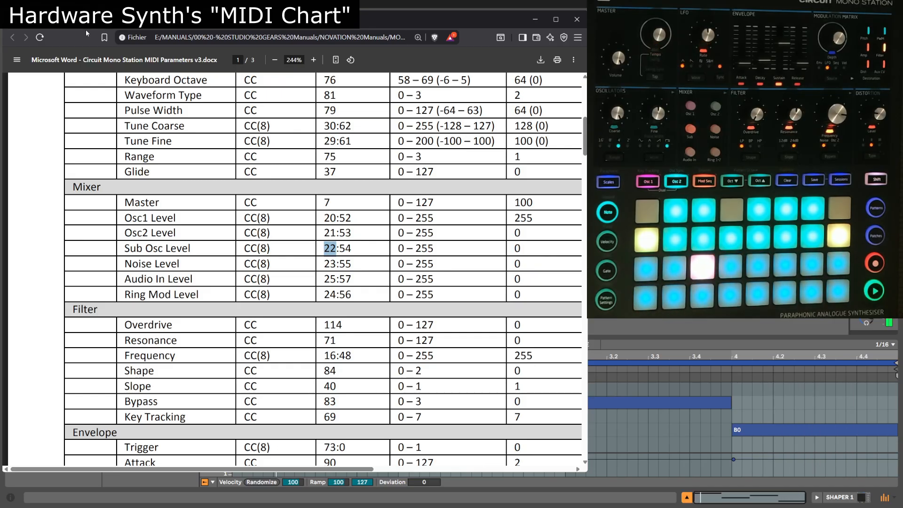
pyautogui.click(535, 20)
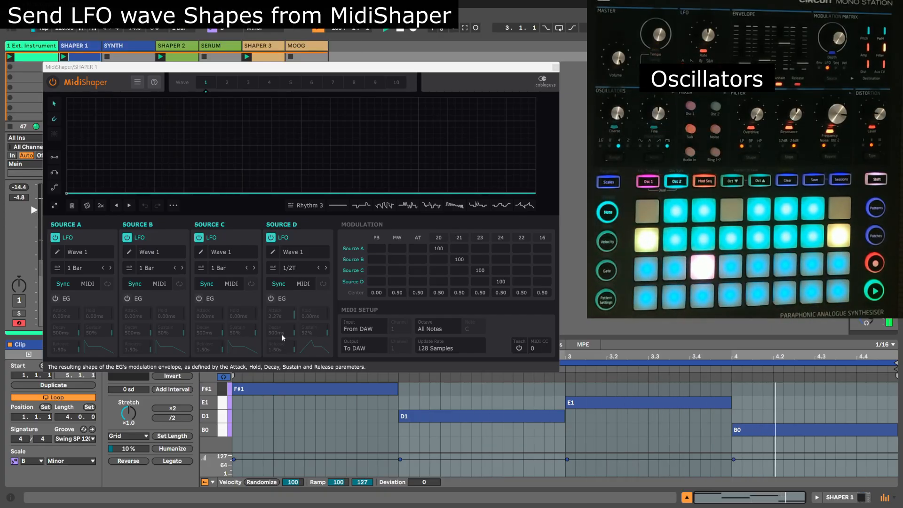
# Select wave 7 for editing.
pyautogui.click(331, 84)
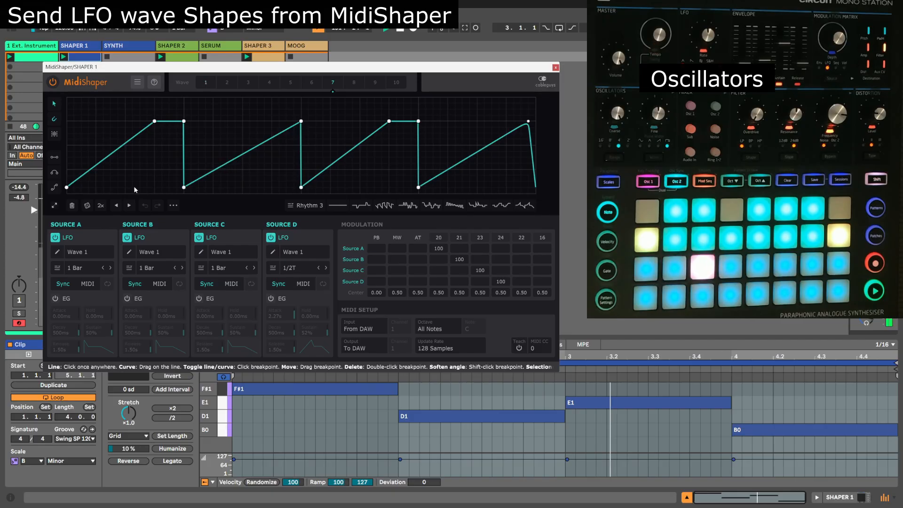
# Assign Wave 7 to Source A's LFO, compare it with Wave 1, and settle on Wave 7.
pyautogui.click(96, 254)
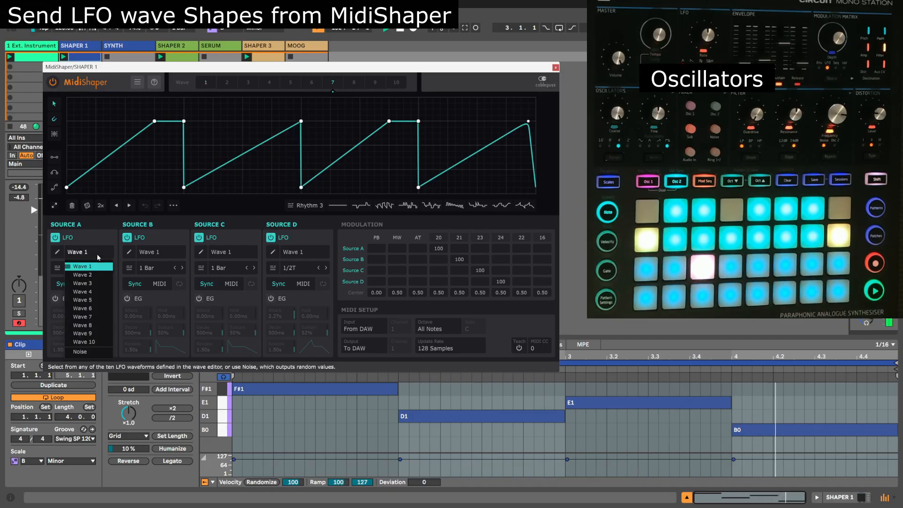
pyautogui.click(90, 317)
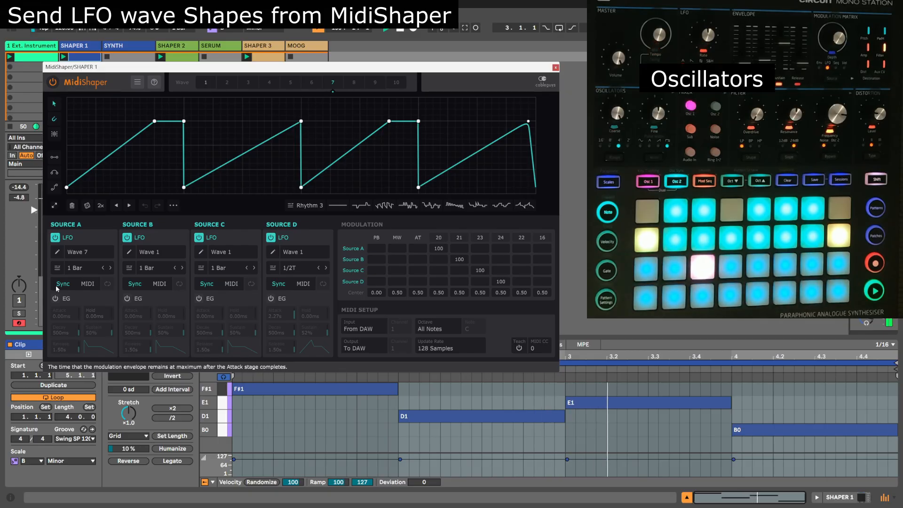
pyautogui.click(86, 253)
pyautogui.click(86, 266)
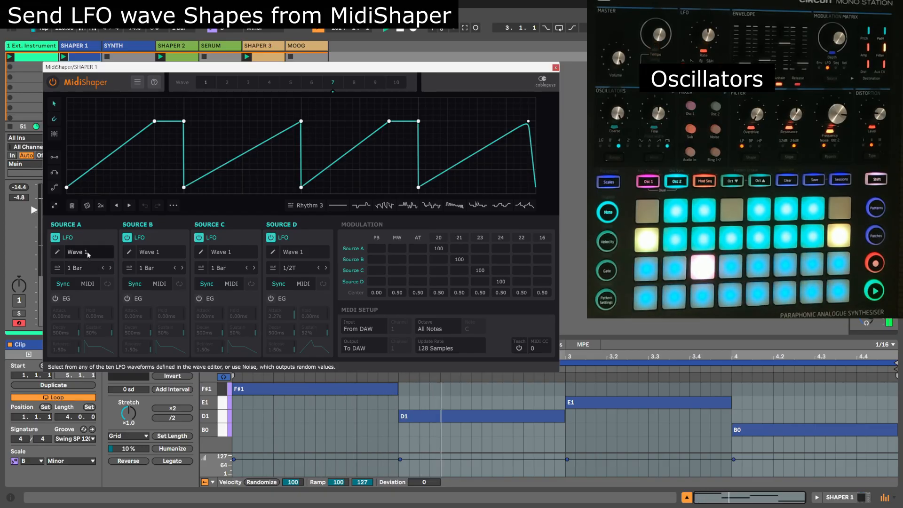
pyautogui.click(86, 251)
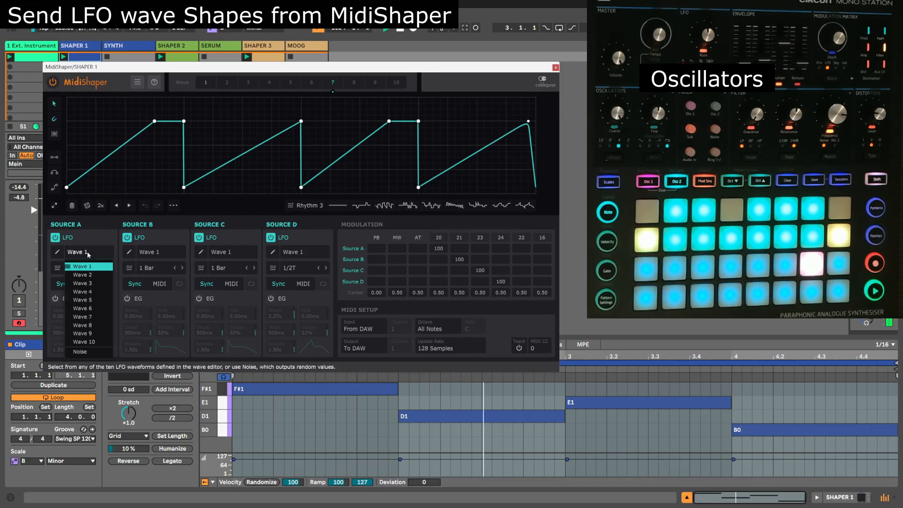
pyautogui.click(92, 317)
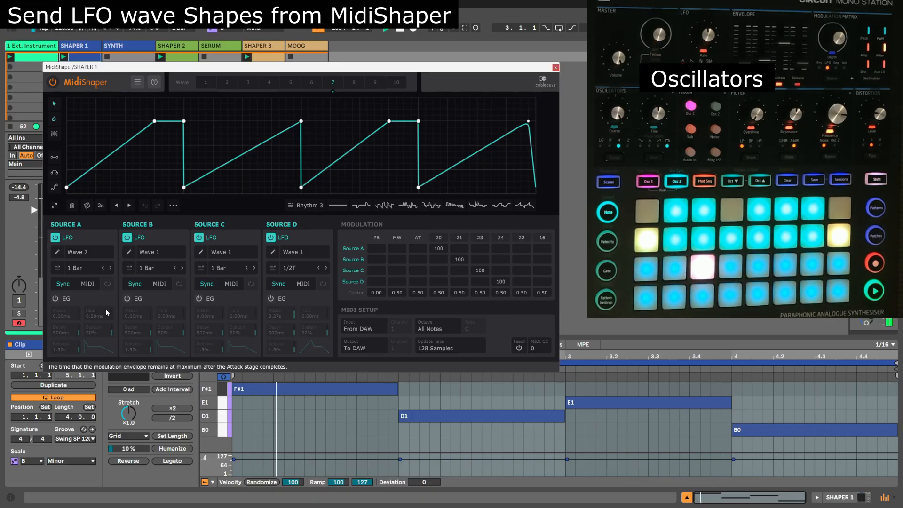
# Assign Wave 6 to Source B's LFO and show it in the wave editor, and assign Wave 3 to Source C's LFO.
pyautogui.click(159, 253)
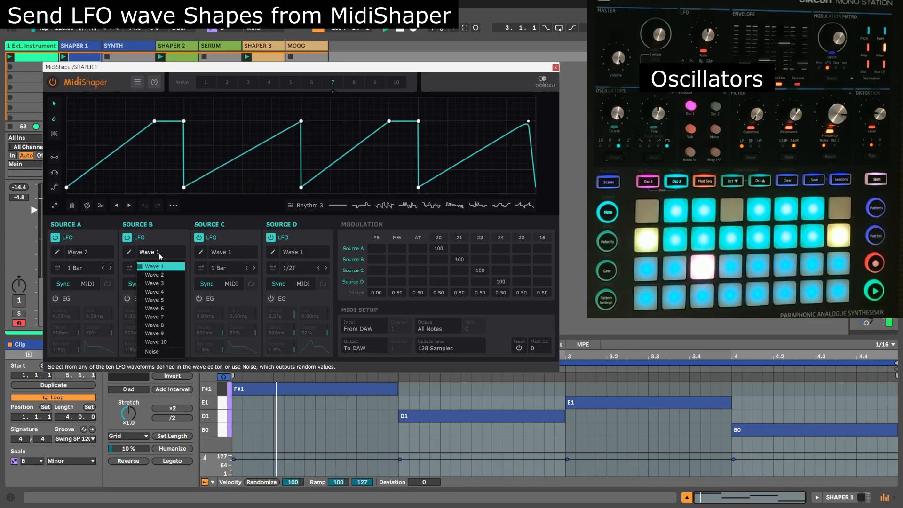
pyautogui.click(161, 310)
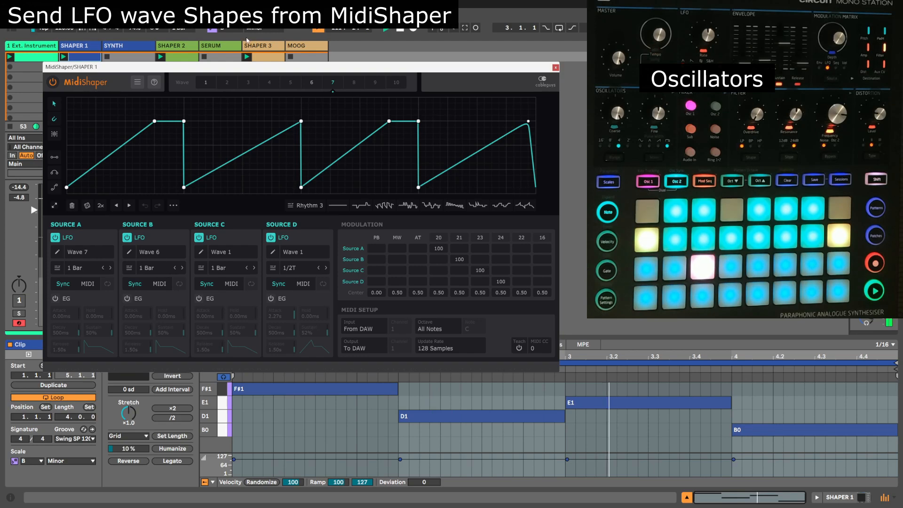
pyautogui.click(311, 84)
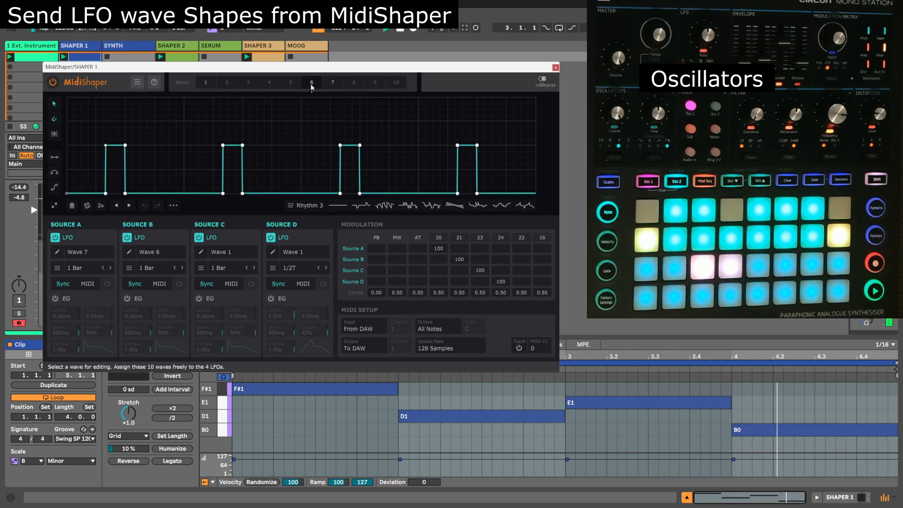
pyautogui.click(227, 253)
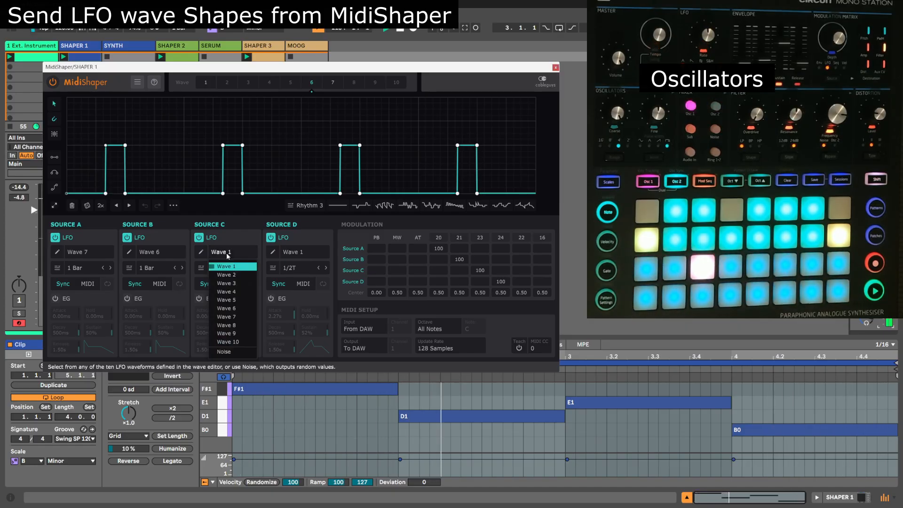
pyautogui.click(239, 284)
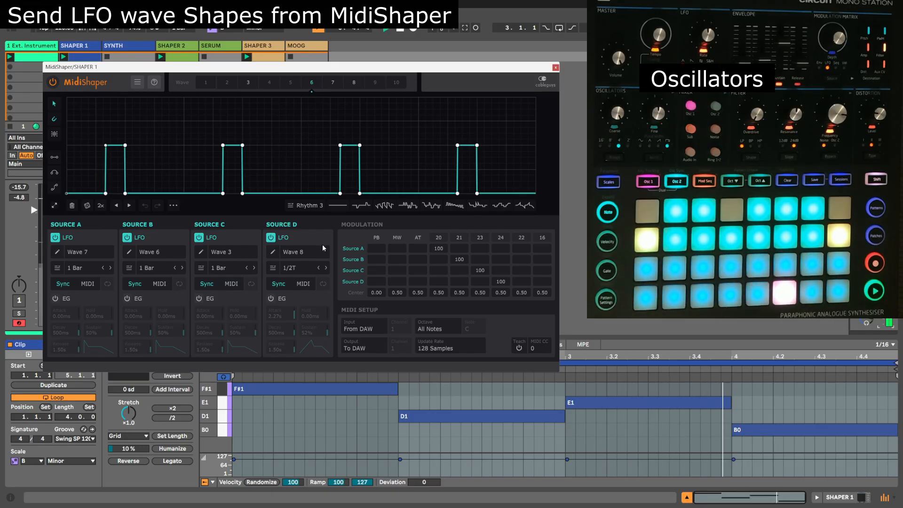
# Set the LFOs of Source B and Source C back to Wave 1.
pyautogui.click(165, 249)
pyautogui.click(155, 267)
pyautogui.click(232, 251)
pyautogui.click(220, 268)
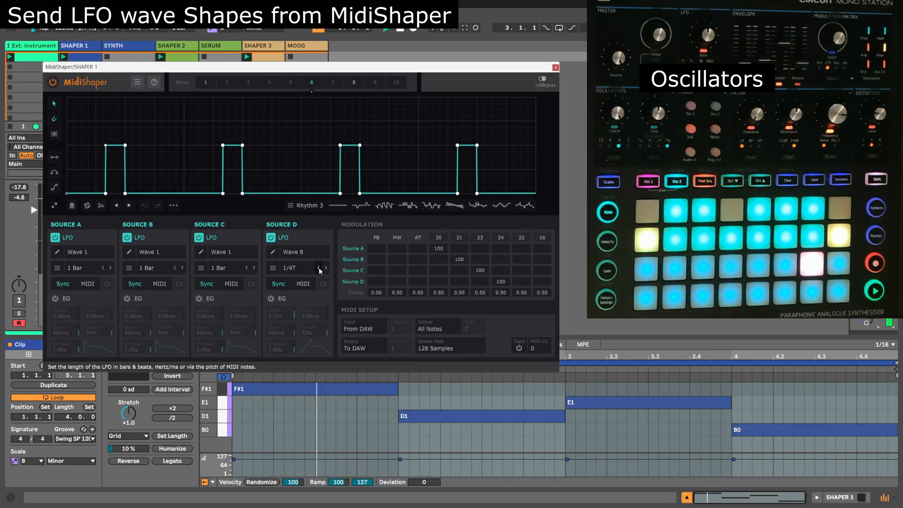
# Set Source D's LFO length to 1/2T and show its assigned wave 8 in the wave editor.
pyautogui.click(324, 268)
pyautogui.click(326, 268)
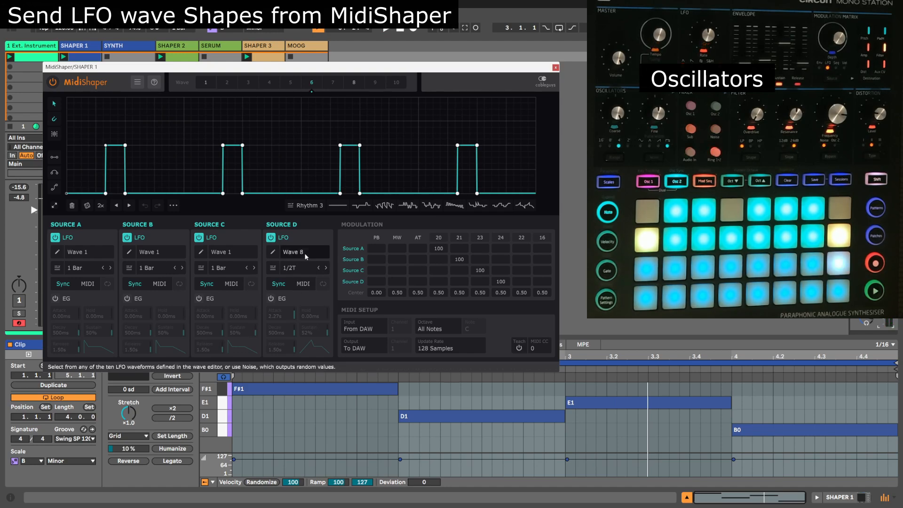
pyautogui.click(355, 83)
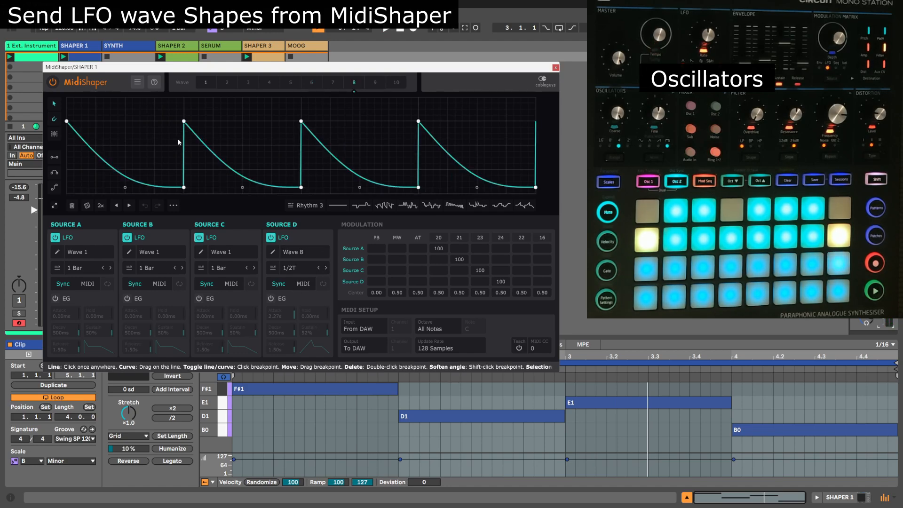
# Audition Source D's LFO at the faster lengths 1/4T, 1/8T and 1/16T, and return it to 1/2T.
pyautogui.click(320, 269)
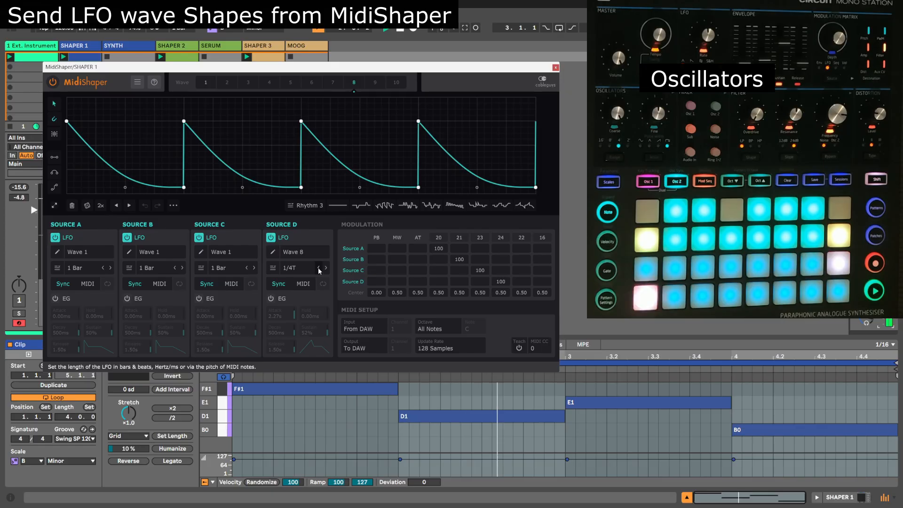
pyautogui.click(320, 269)
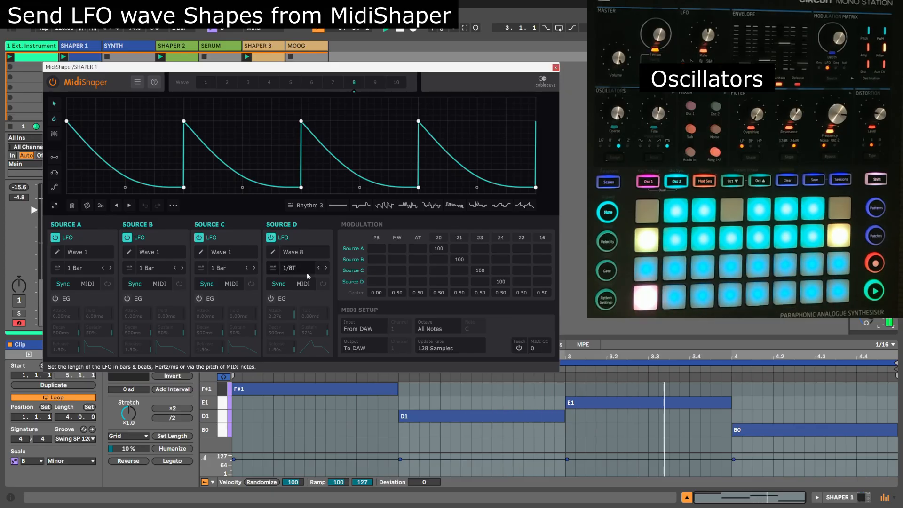
pyautogui.click(320, 269)
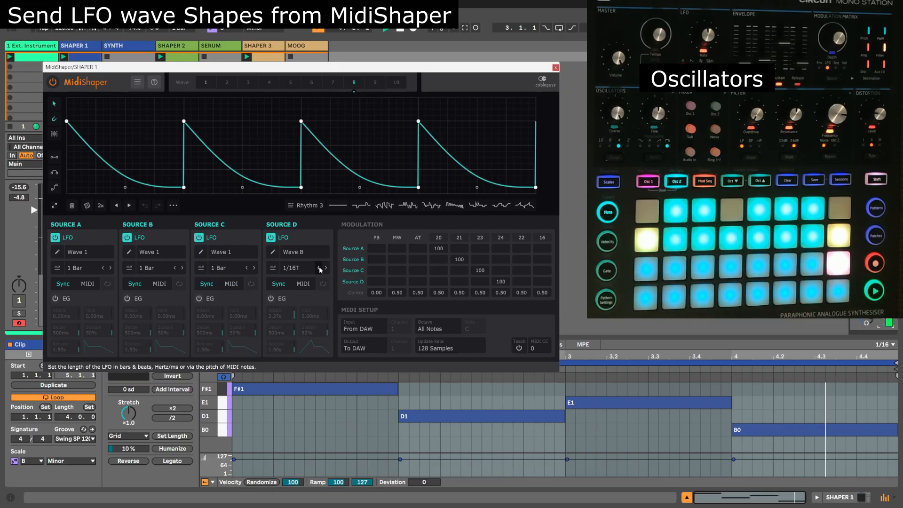
pyautogui.click(325, 269)
pyautogui.click(325, 269)
pyautogui.click(325, 269)
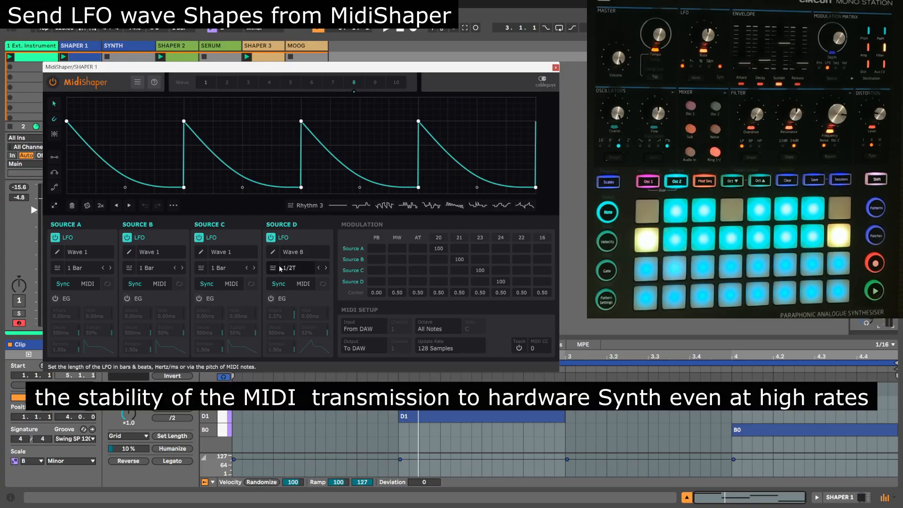
# View wave 1 in the wave editor, and lower wave 10's flat line to the middle of the graph.
pyautogui.click(207, 83)
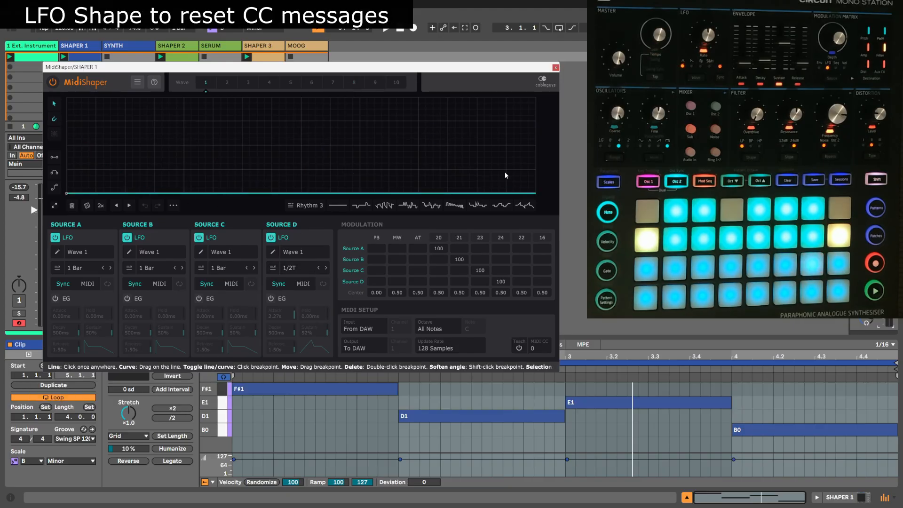
pyautogui.click(191, 195)
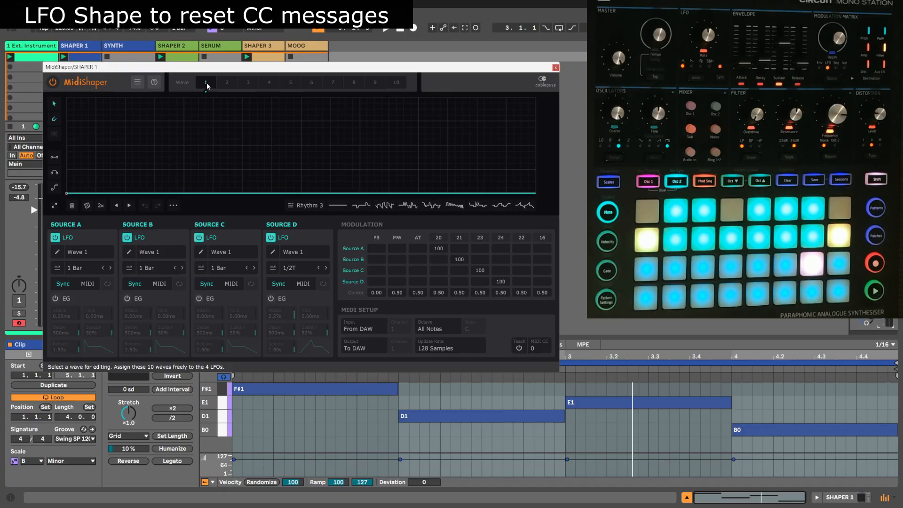
pyautogui.click(400, 85)
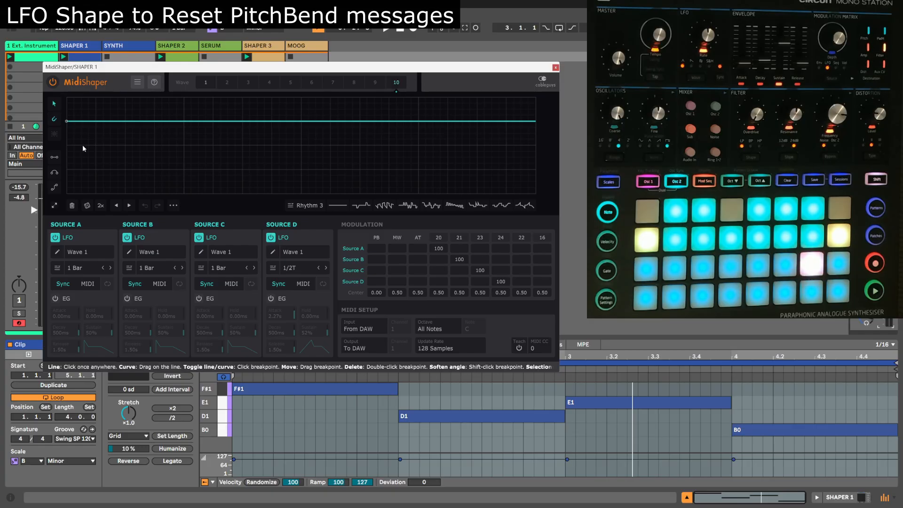
pyautogui.moveTo(66, 121); pyautogui.dragTo(67, 144)
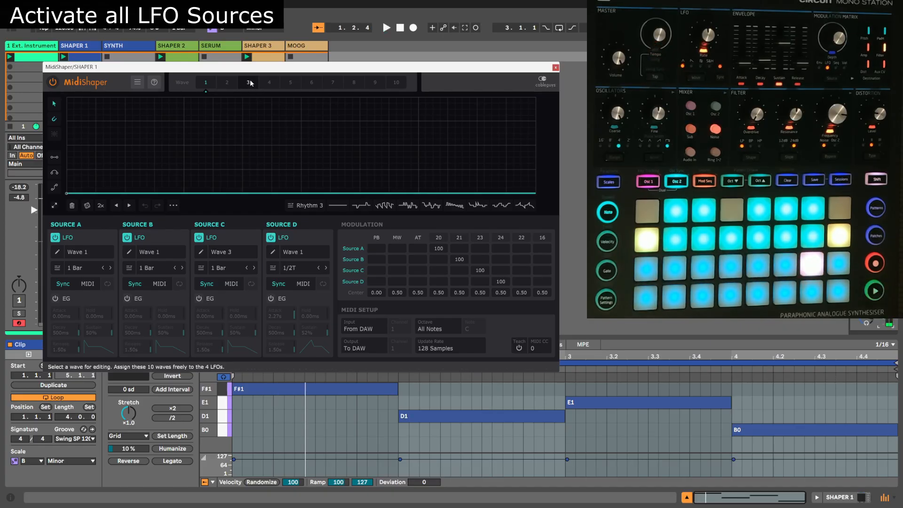
# View wave 3 in the wave editor, and assign Wave 2 to Source C's LFO and show its shape.
pyautogui.click(249, 82)
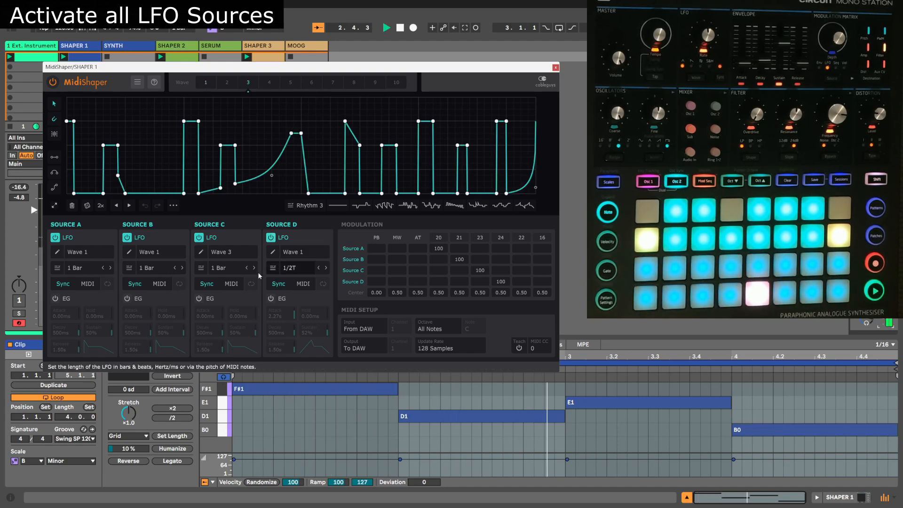
pyautogui.click(239, 255)
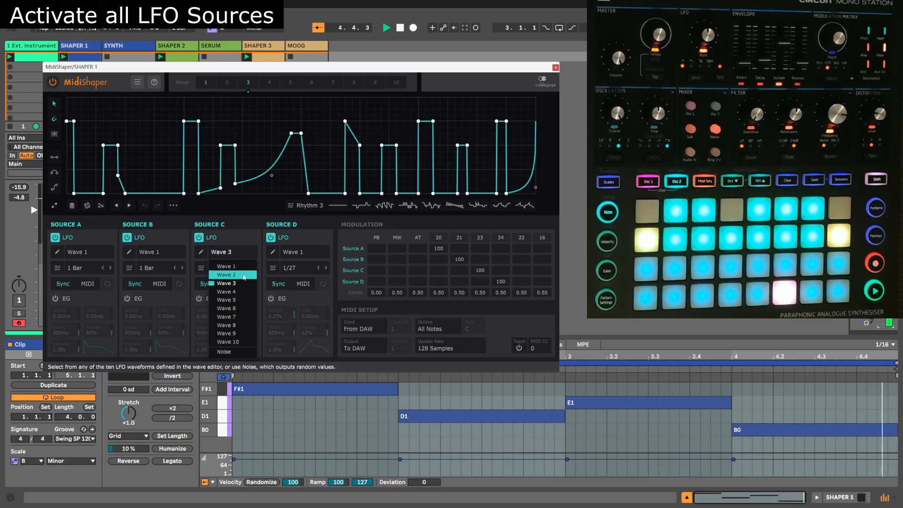
pyautogui.click(244, 275)
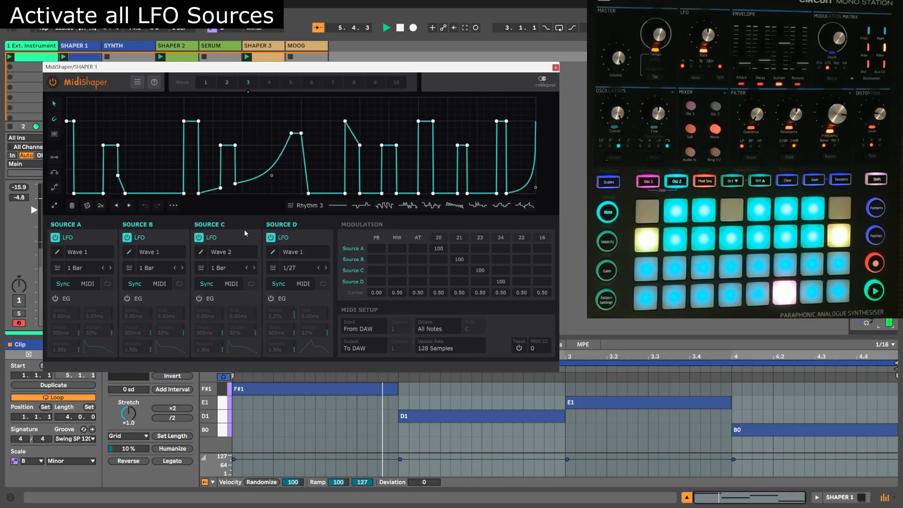
pyautogui.click(226, 82)
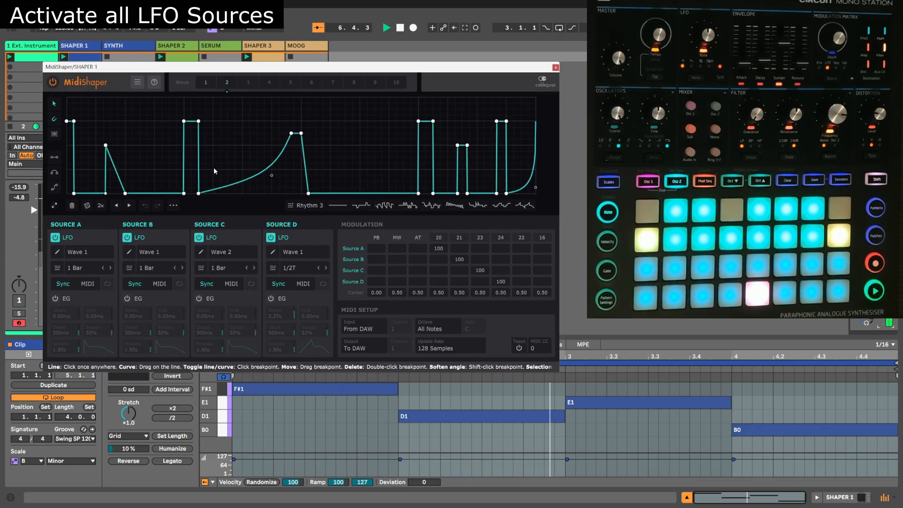
# Switch Source C's LFO to Wave 1 and on to Wave 4, and show wave 4 in the wave editor.
pyautogui.click(235, 252)
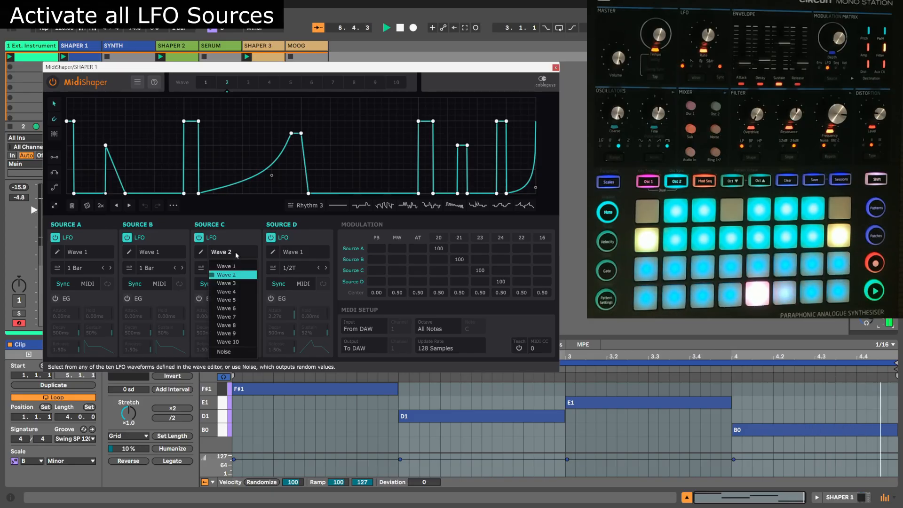
pyautogui.click(235, 263)
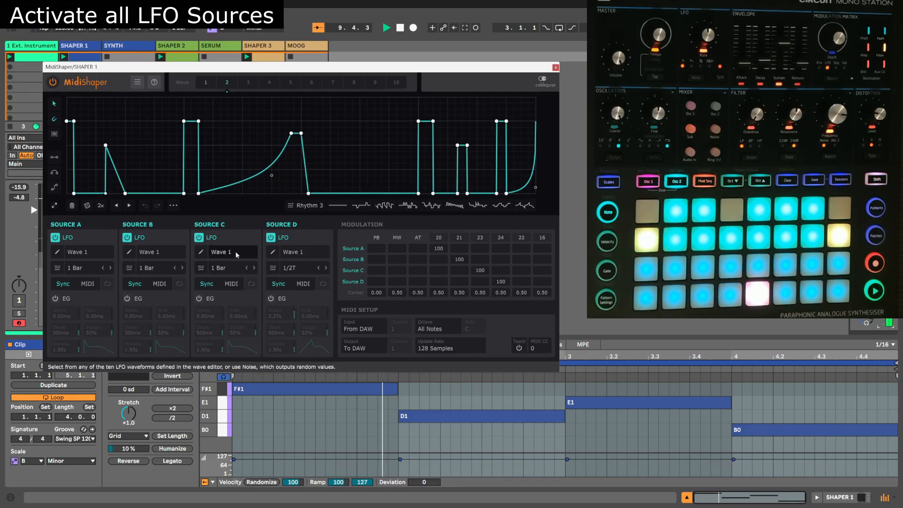
pyautogui.click(237, 253)
pyautogui.click(238, 292)
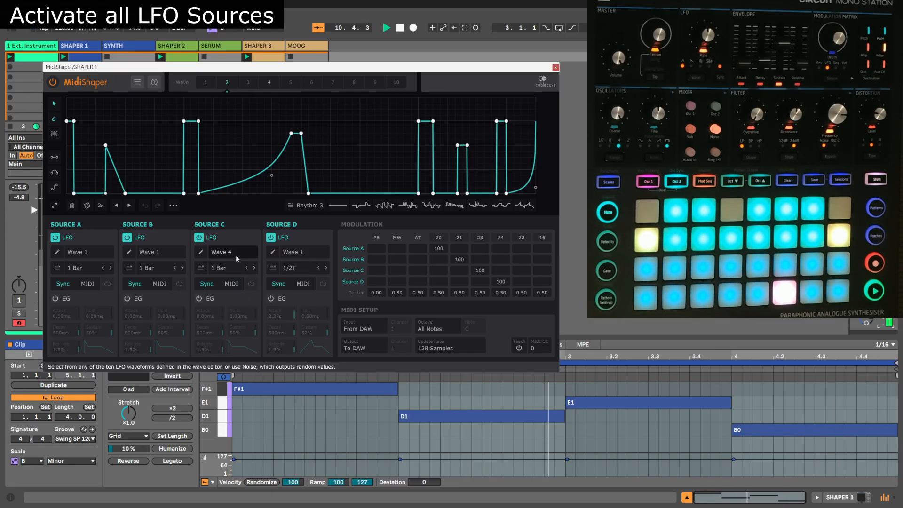
pyautogui.click(269, 83)
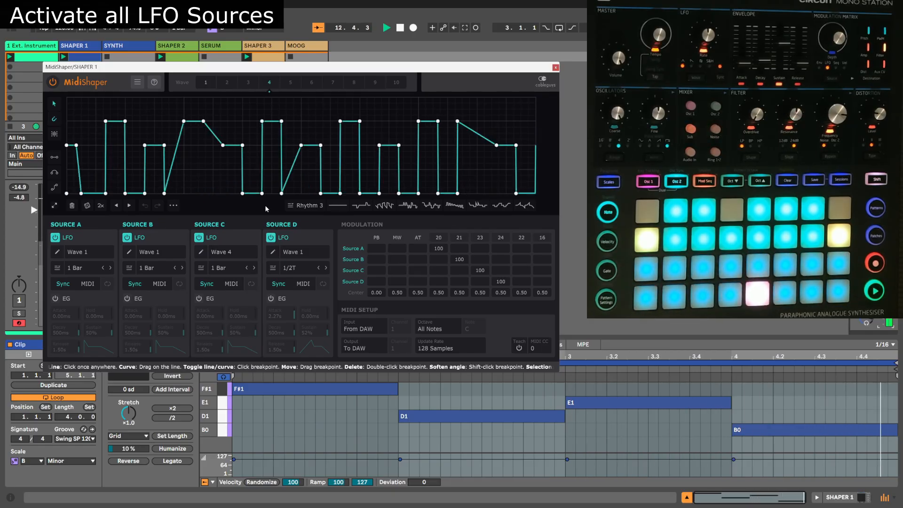
# Assign Wave 5 to Source C's LFO and show that wave in the wave editor.
pyautogui.click(240, 252)
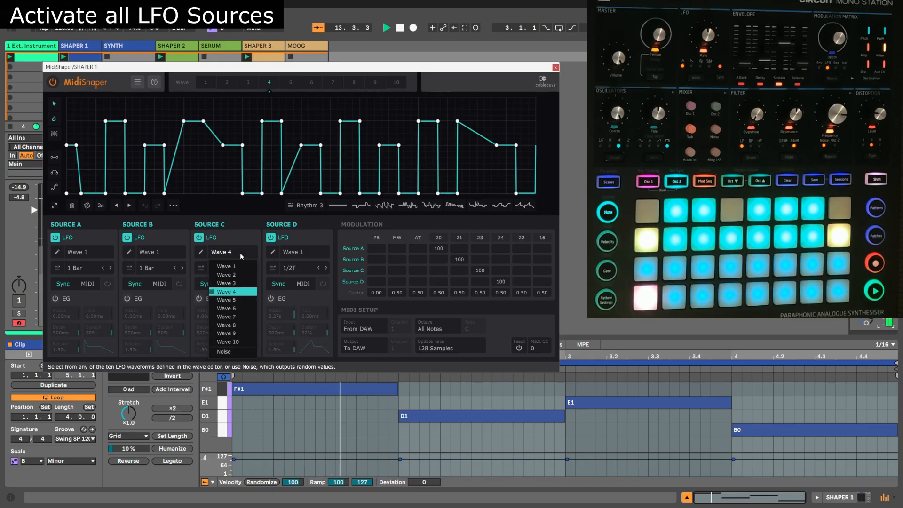
pyautogui.click(237, 298)
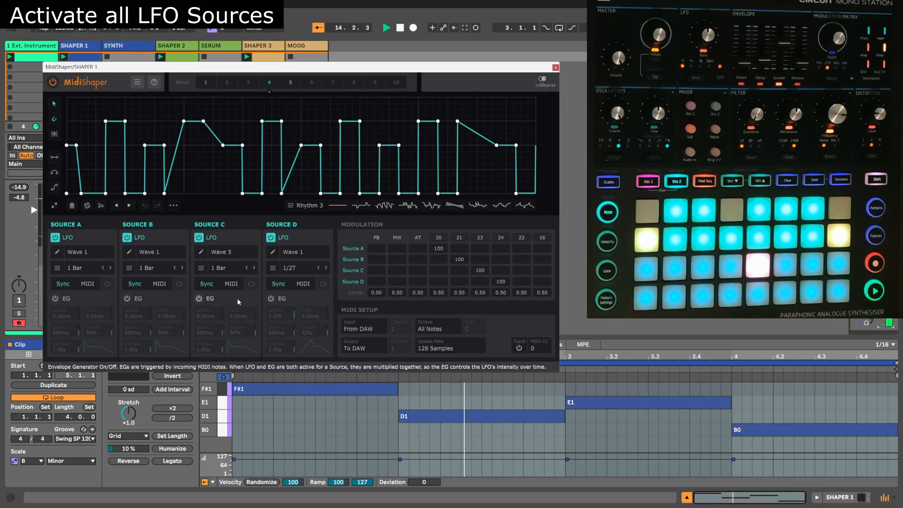
pyautogui.click(292, 86)
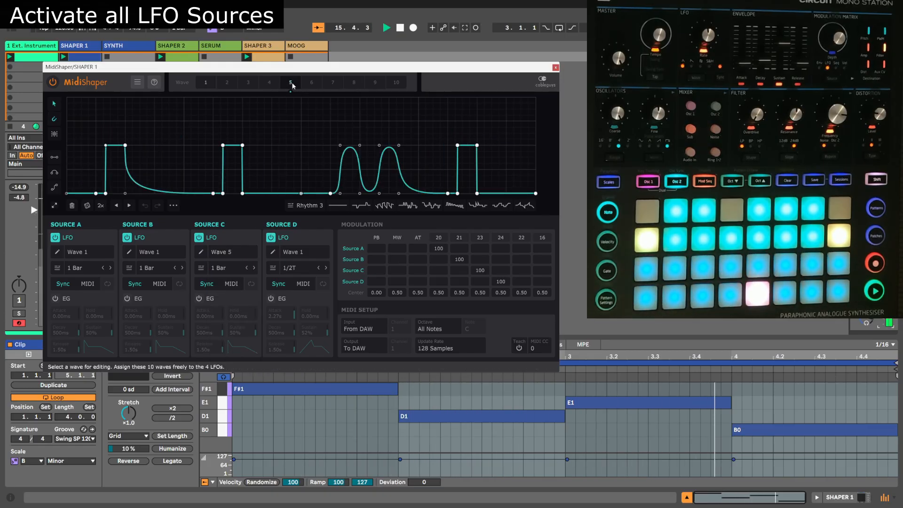
# View waves 4 and 3 in the wave editor, and set Source C's LFO back to Wave 1.
pyautogui.click(270, 83)
pyautogui.click(249, 83)
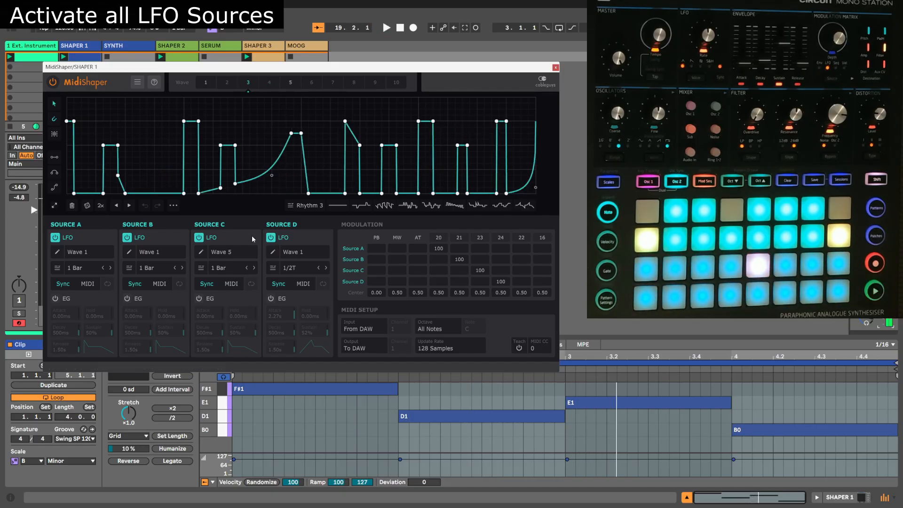
pyautogui.click(231, 252)
pyautogui.click(230, 267)
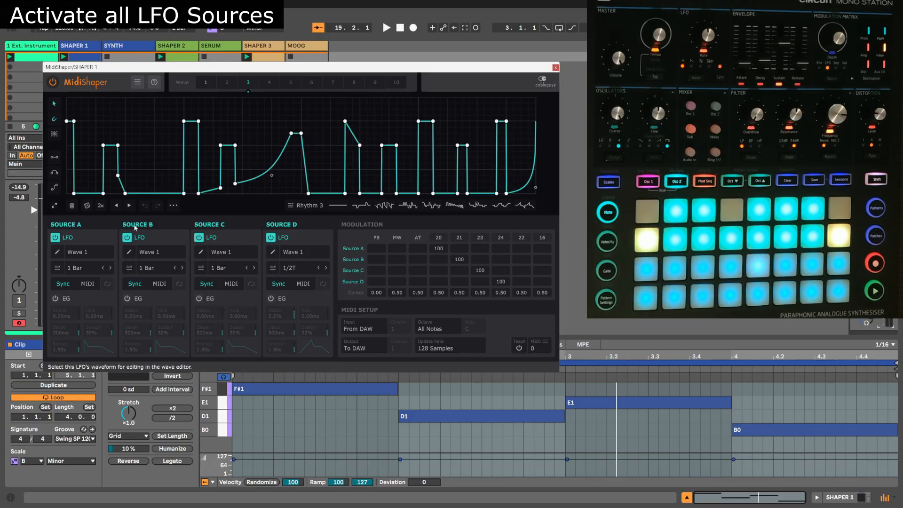
# Assign Wave 6 to Source B's LFO.
pyautogui.click(158, 256)
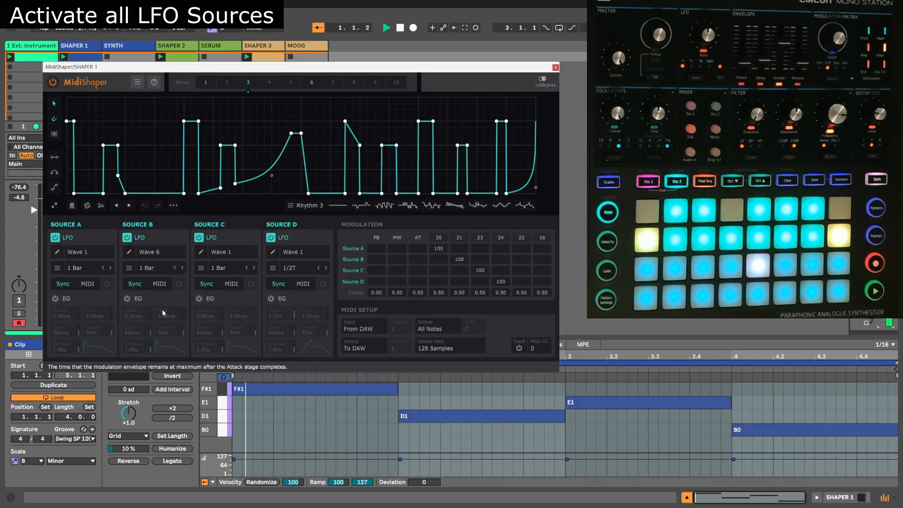
# Switch Source B's LFO to Wave 2 and show wave 2 in the wave editor.
pyautogui.click(163, 292)
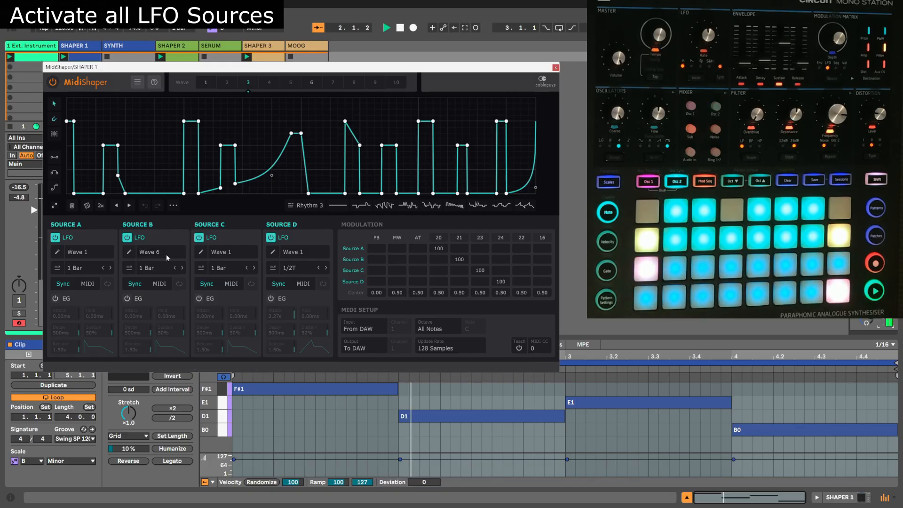
pyautogui.click(171, 255)
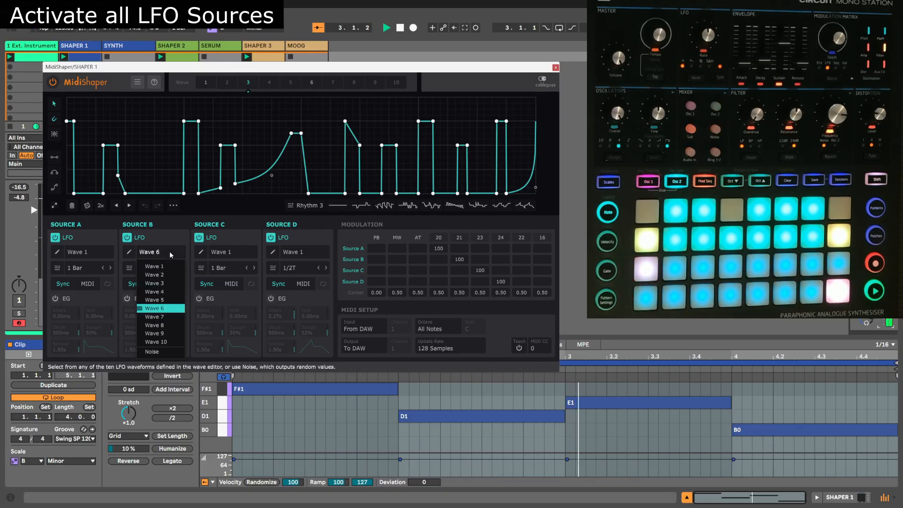
pyautogui.click(166, 277)
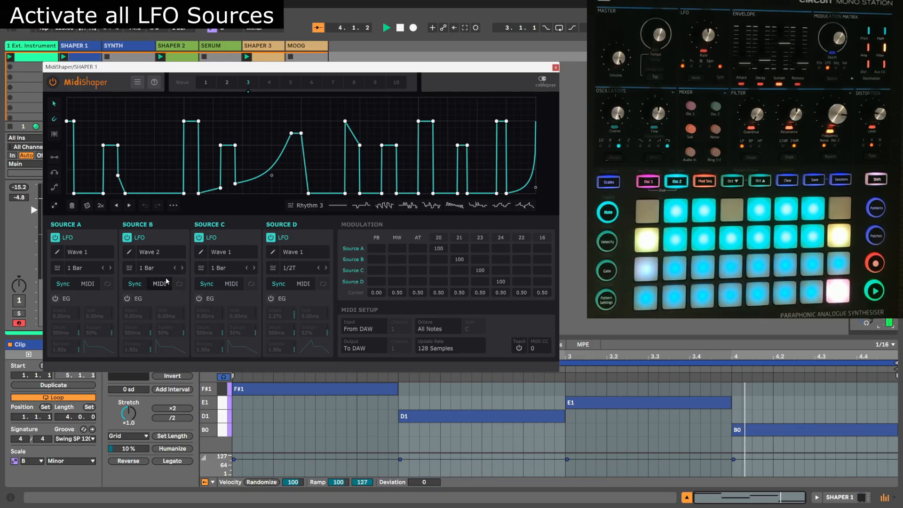
pyautogui.click(228, 84)
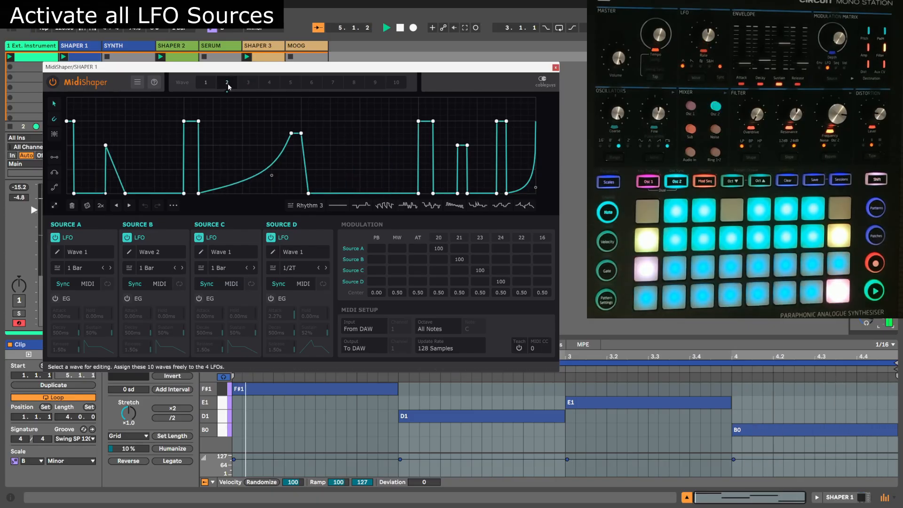
# Assign Wave 5 to Source B's LFO and start playback to hear it.
pyautogui.click(163, 255)
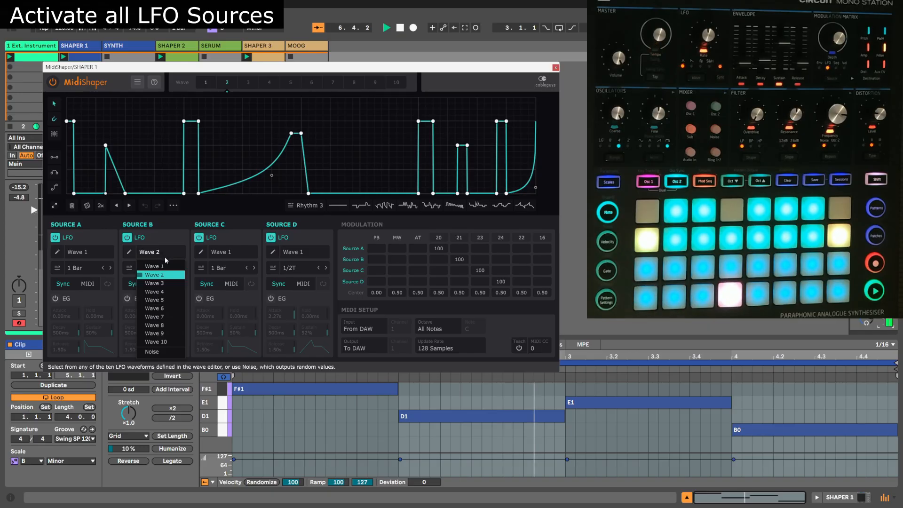
pyautogui.click(168, 299)
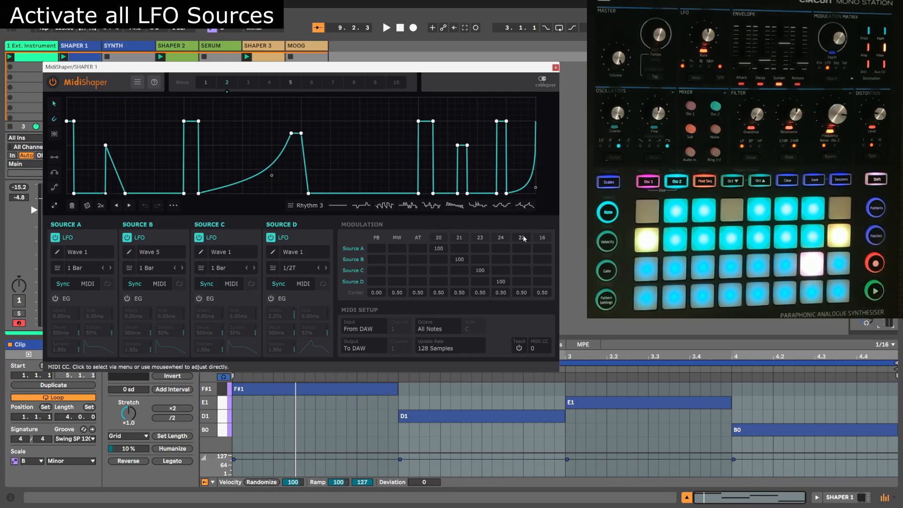
pyautogui.press('space')
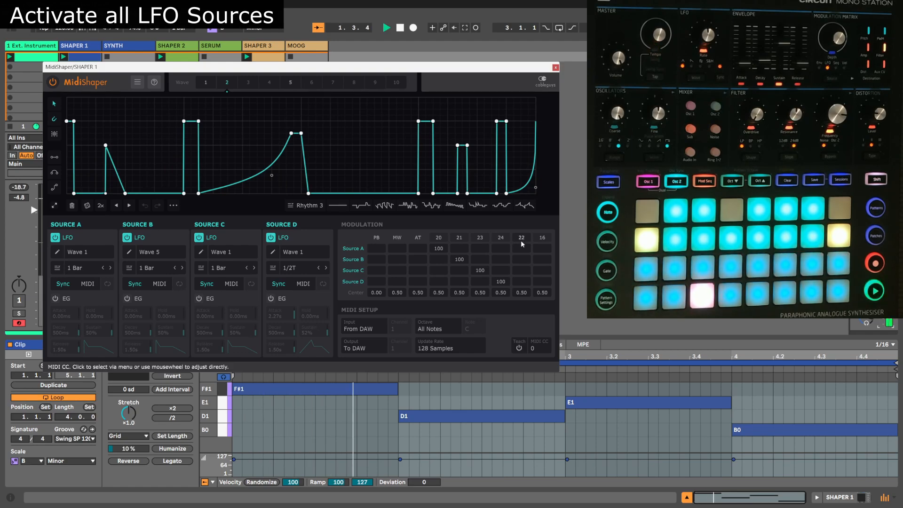
# Try sending Source B to MIDI CC 22 at an amount of 100 during playback, and clear that modulation amount.
pyautogui.press('space')
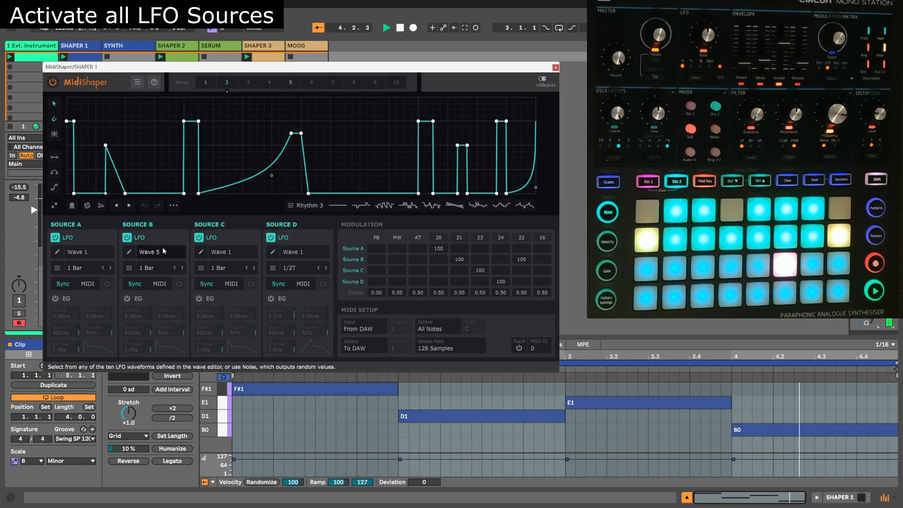
pyautogui.doubleClick(521, 262)
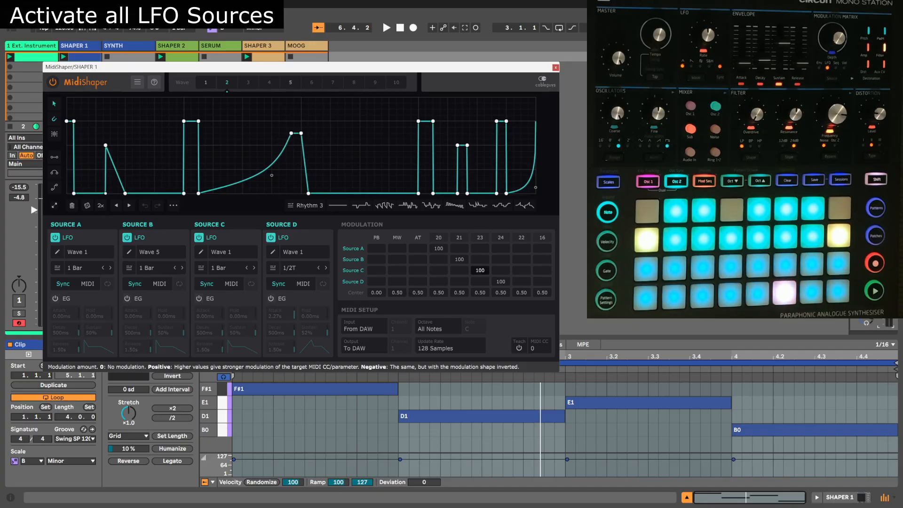
pyautogui.moveTo(479, 292); pyautogui.dragTo(479, 278)
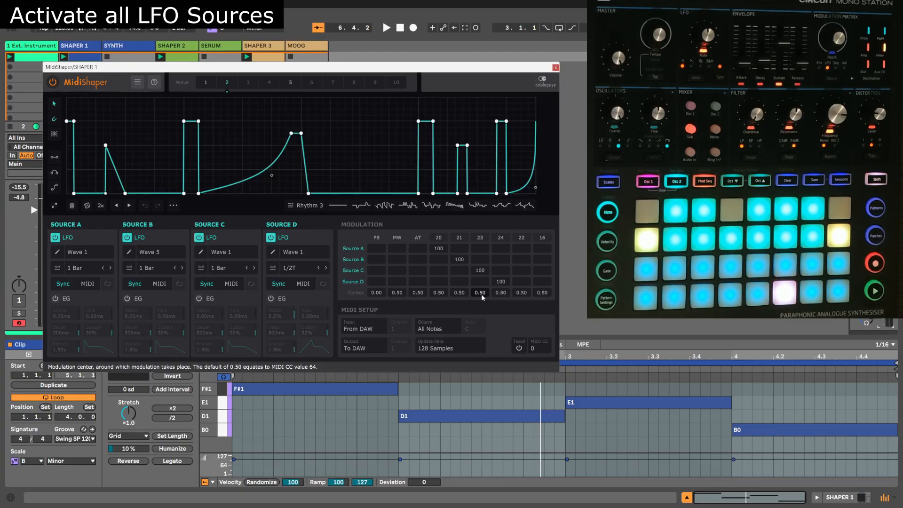
# Assign Wave 7 to Source A's LFO, Wave 6 to Source B, Wave 3 to Source C and Wave 8 to Source D.
pyautogui.click(85, 253)
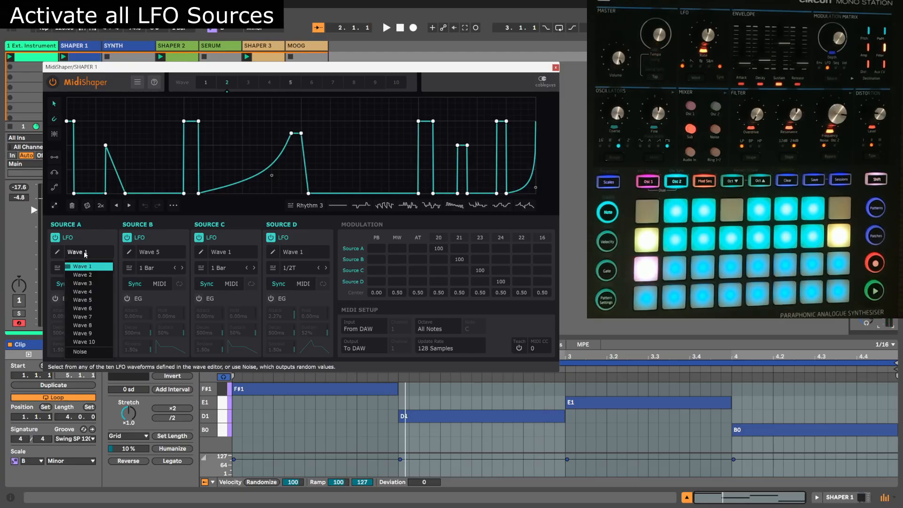
pyautogui.click(83, 316)
pyautogui.click(163, 253)
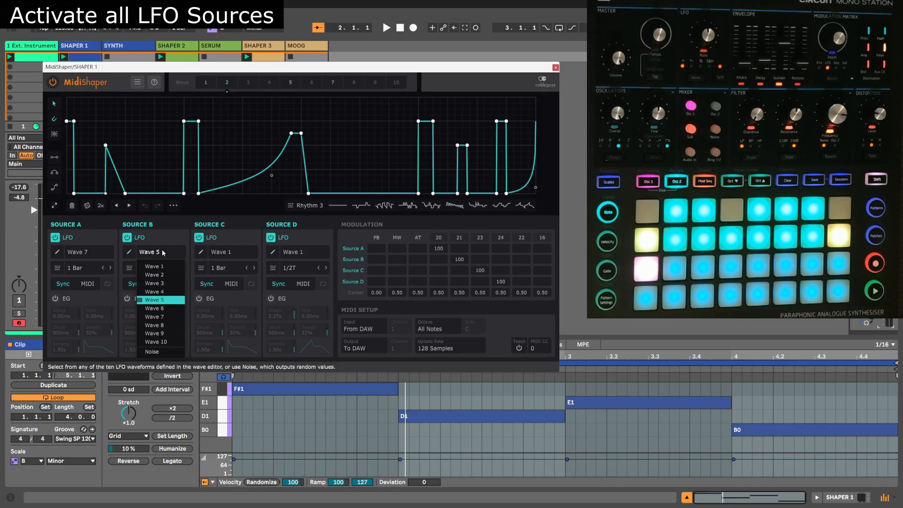
pyautogui.click(167, 310)
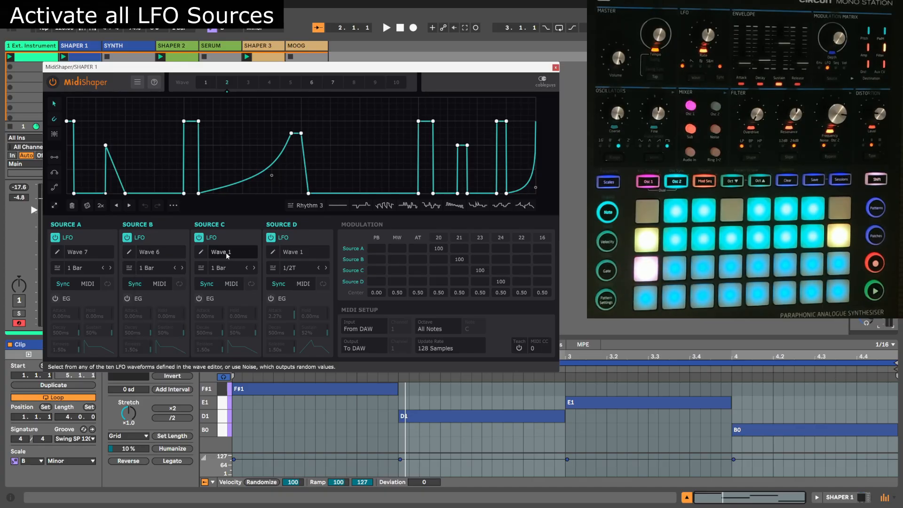
pyautogui.click(227, 254)
pyautogui.click(238, 283)
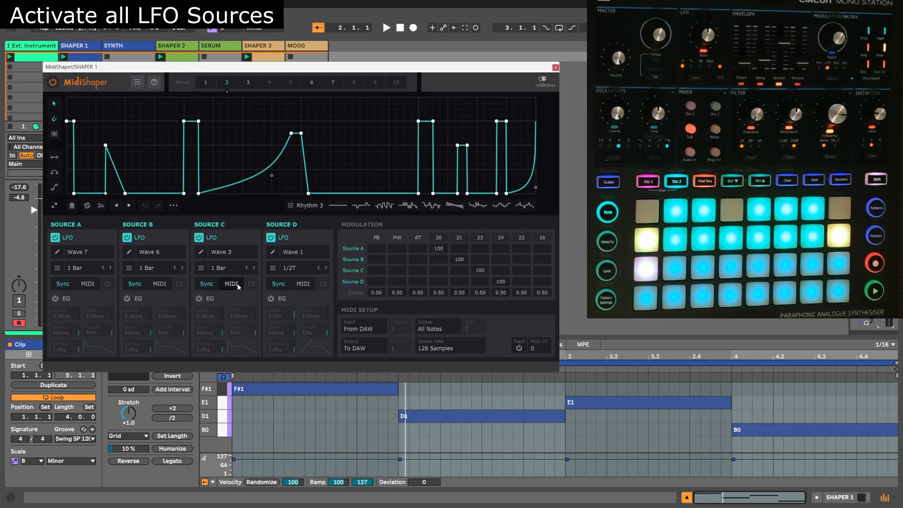
pyautogui.click(303, 253)
pyautogui.click(306, 331)
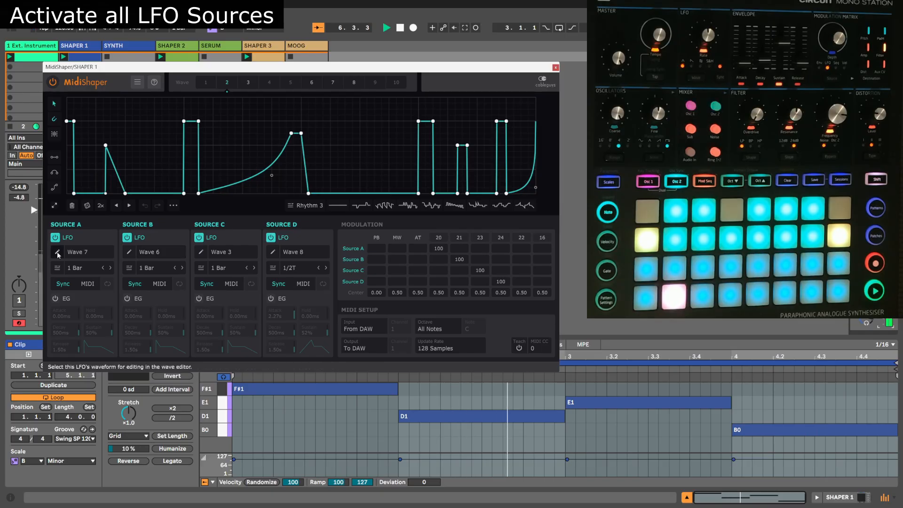
# Set the LFOs of Source A and Source C back to Wave 1.
pyautogui.click(91, 252)
pyautogui.click(91, 266)
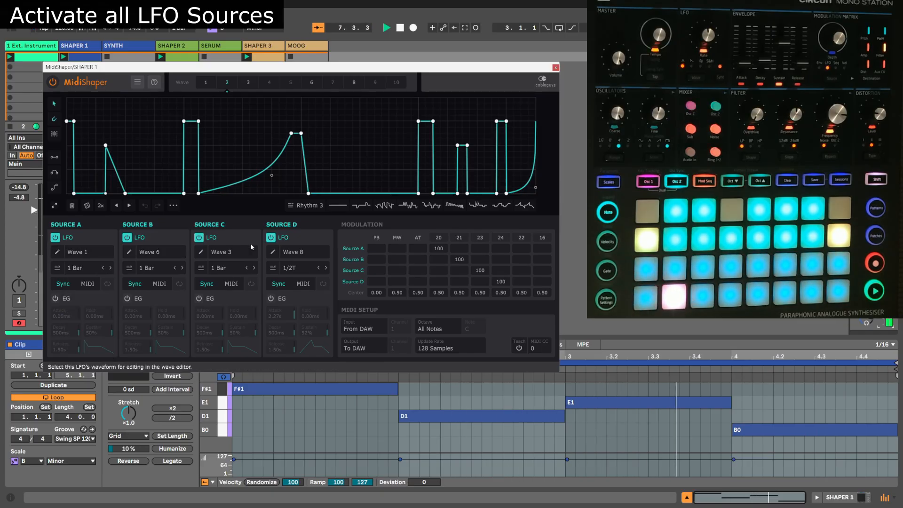
pyautogui.click(239, 253)
pyautogui.click(240, 266)
pyautogui.click(294, 252)
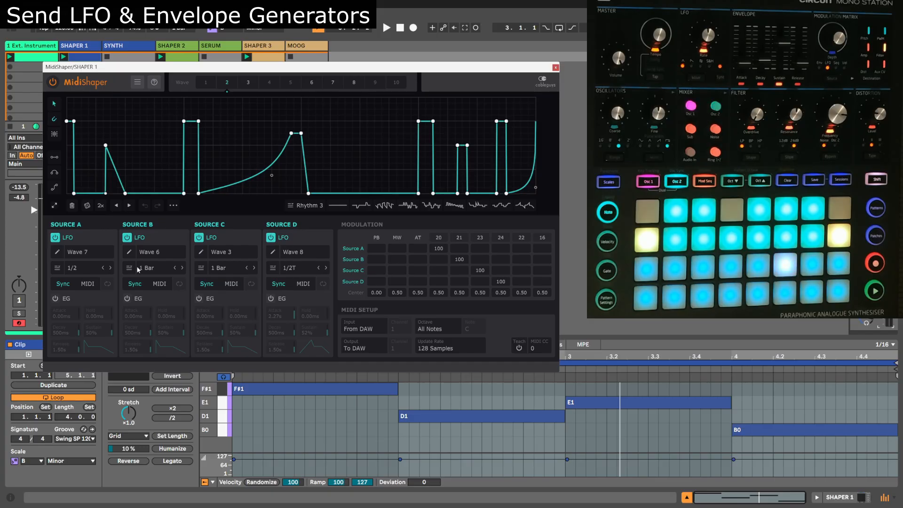
# Turn Source D's LFO off and on again, enable its envelope generator and start playback.
pyautogui.click(271, 237)
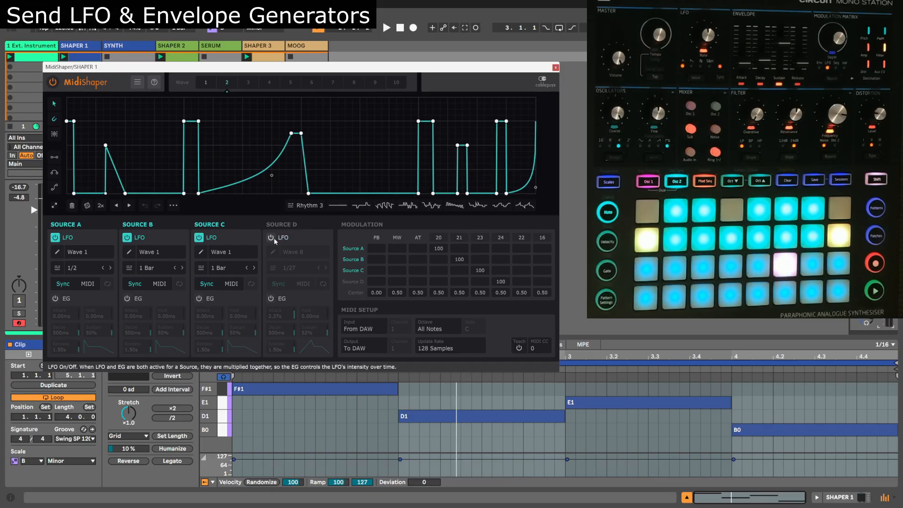
pyautogui.click(273, 238)
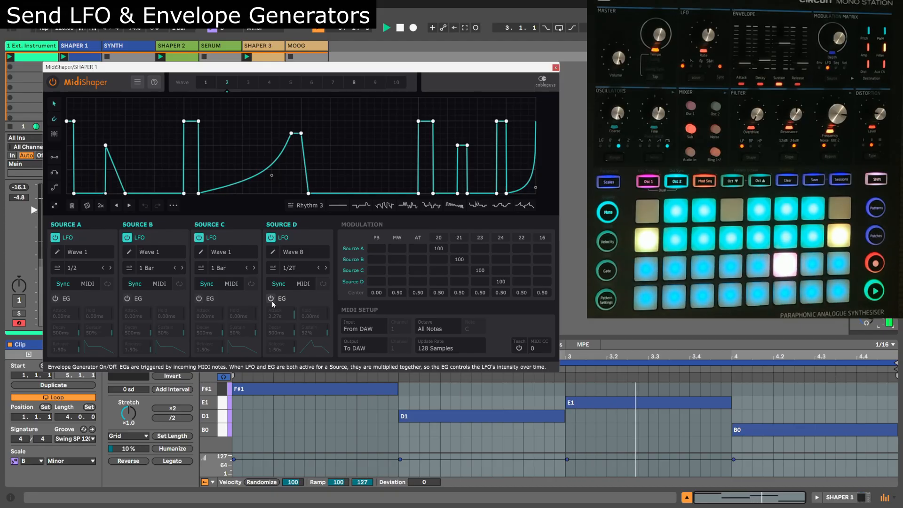
pyautogui.click(272, 298)
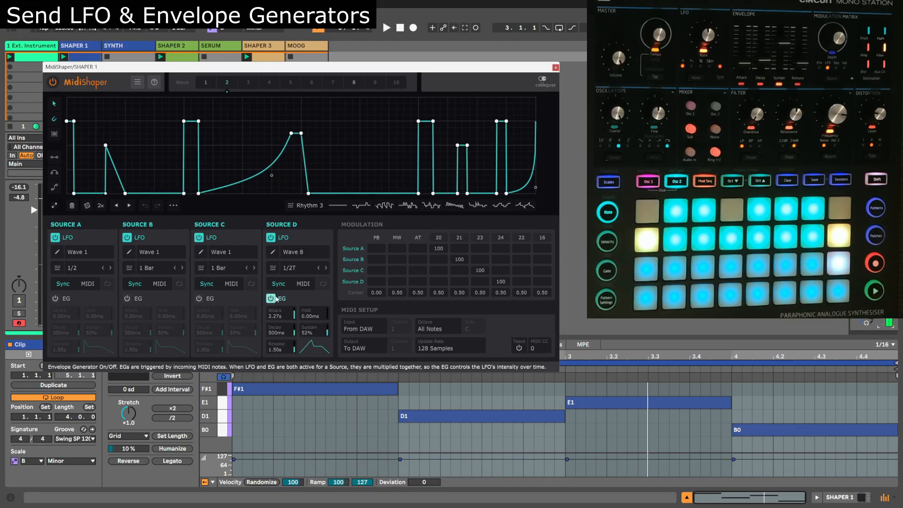
pyautogui.press('space')
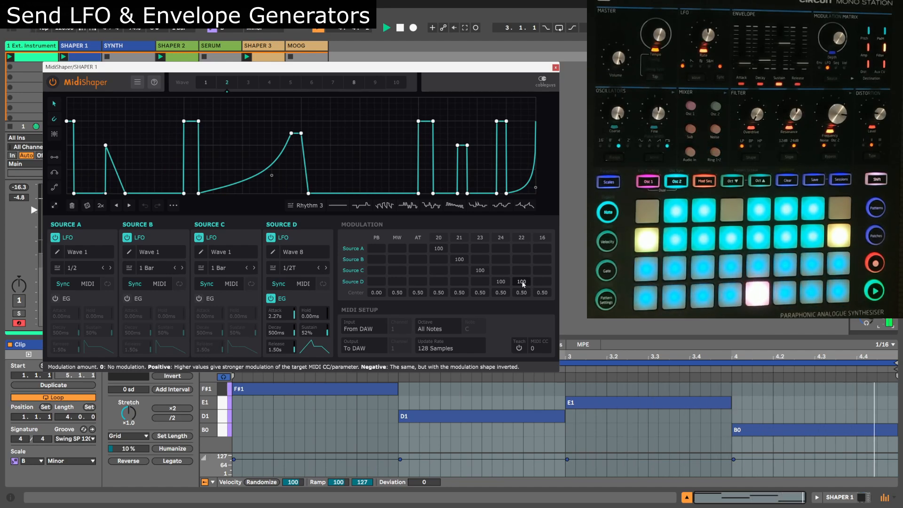
# Assign the flat Wave 10 to Source D's LFO and send Source D to MIDI CC 16 at an amount of 100.
pyautogui.click(296, 252)
pyautogui.click(294, 353)
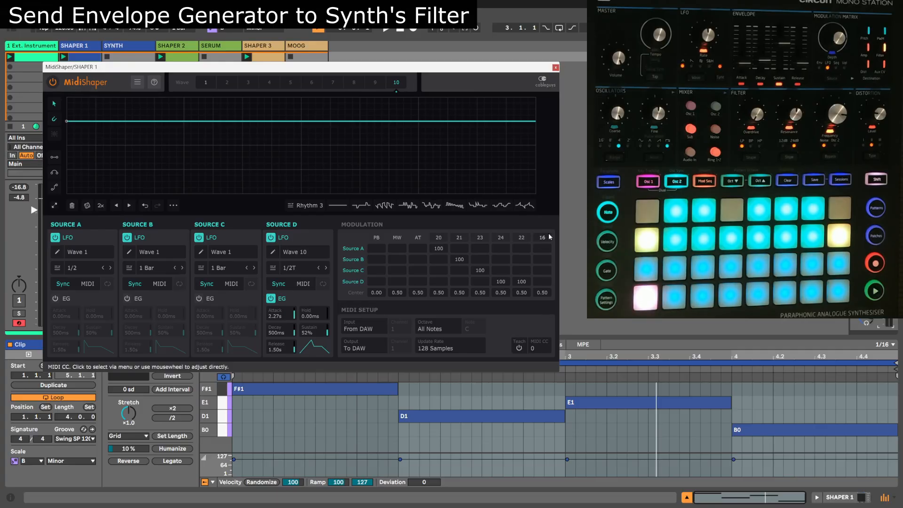
pyautogui.press('space')
pyautogui.moveTo(544, 282); pyautogui.dragTo(543, 238)
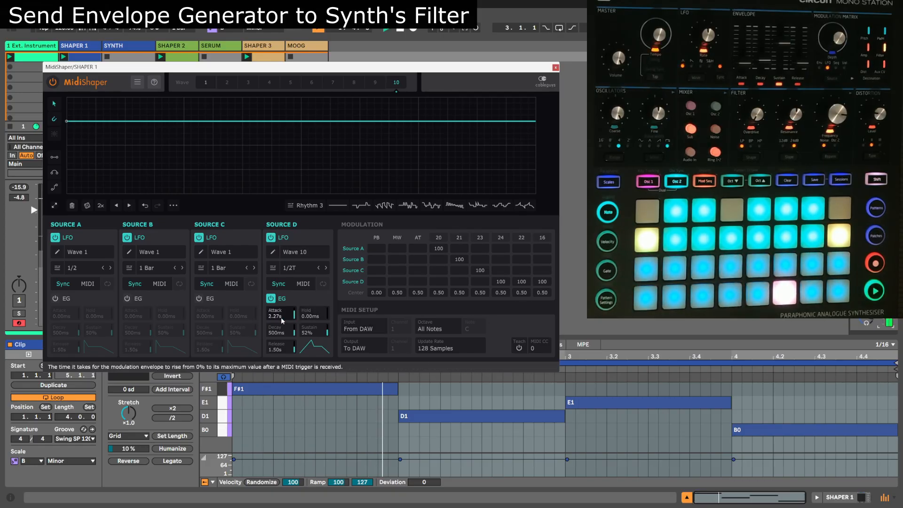
# Drop Source D's envelope attack to 0.00 ms, and raise it to 2.60 s.
pyautogui.moveTo(281, 316); pyautogui.dragTo(281, 345)
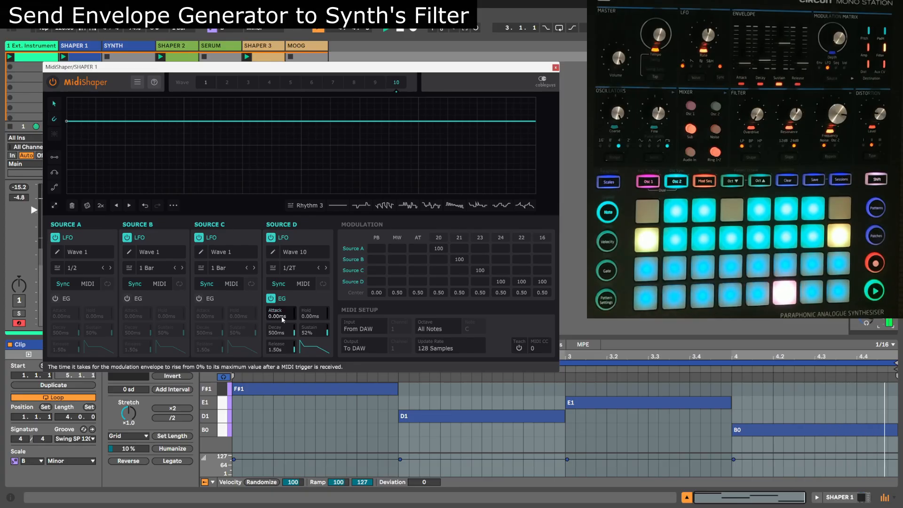
pyautogui.moveTo(281, 317); pyautogui.dragTo(282, 284)
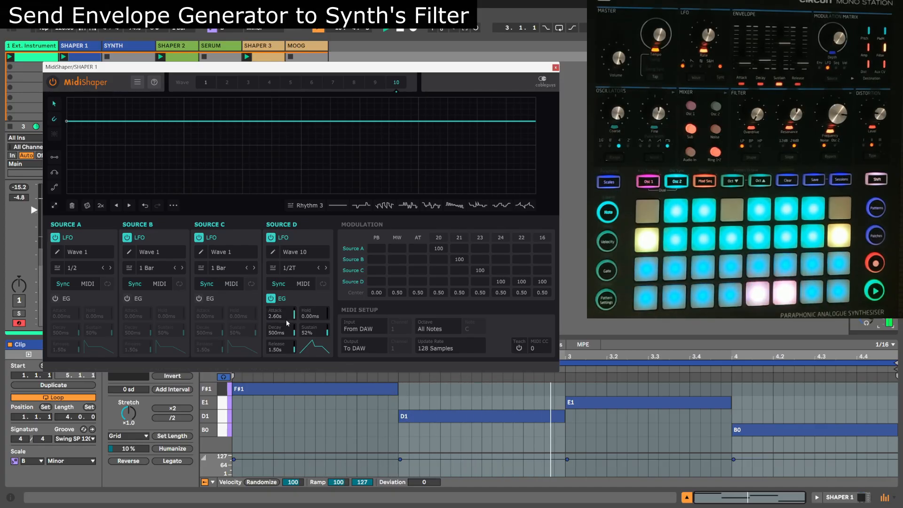
# Assign Wave 8 to Source D's LFO and show wave 8 in the wave editor.
pyautogui.click(314, 251)
pyautogui.click(301, 325)
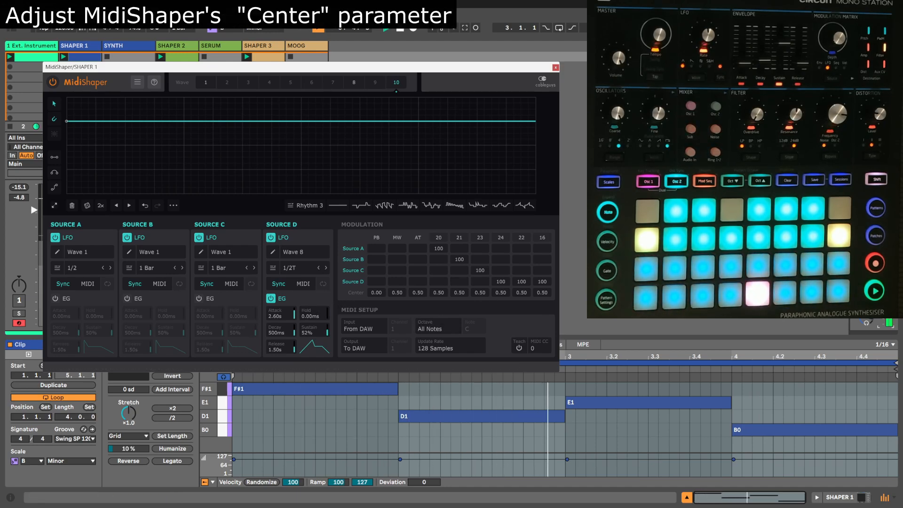
pyautogui.click(353, 82)
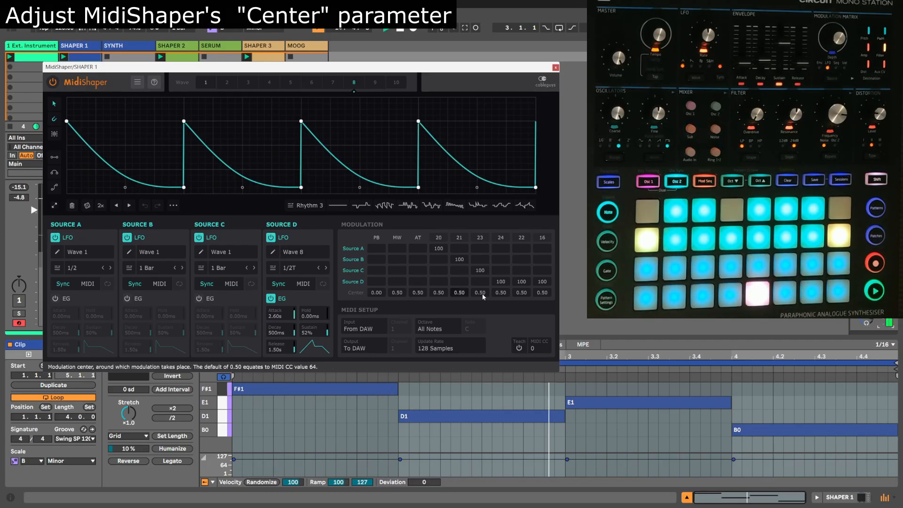
# Raise the modulation center of MIDI CC 16 to 0.75, lower it to 0.56, and close the MidiShaper window.
pyautogui.moveTo(543, 292); pyautogui.dragTo(542, 269)
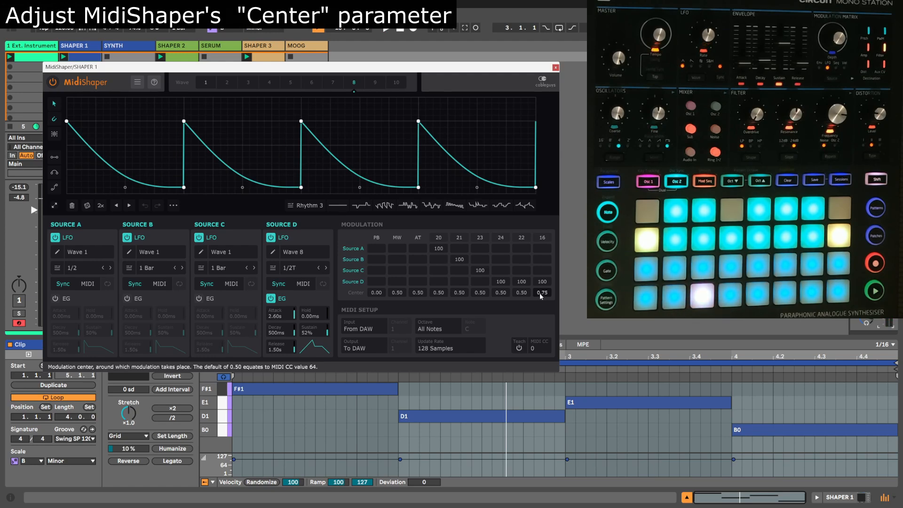
pyautogui.moveTo(541, 294); pyautogui.dragTo(540, 313)
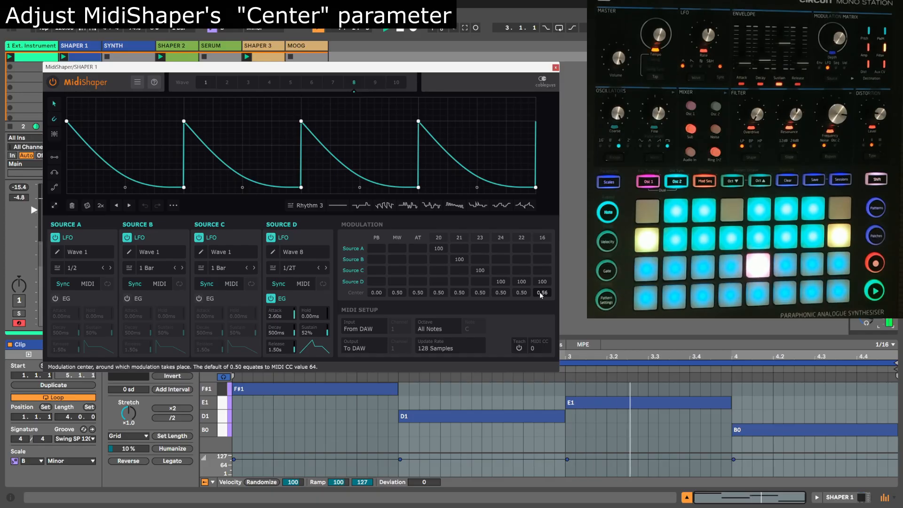
pyautogui.click(556, 68)
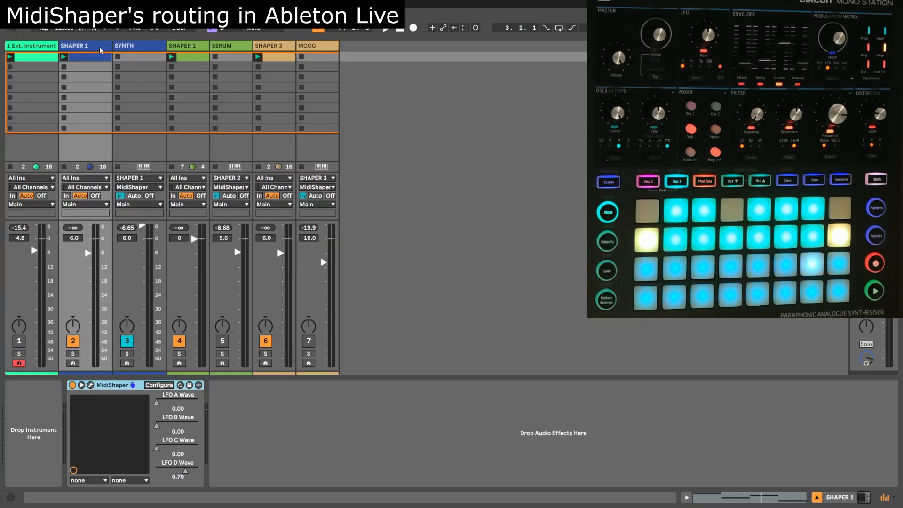
# Show the MidiShaper device on the SHAPER 1 track and the Ext. Instrument device on the SYNTH track.
pyautogui.click(100, 51)
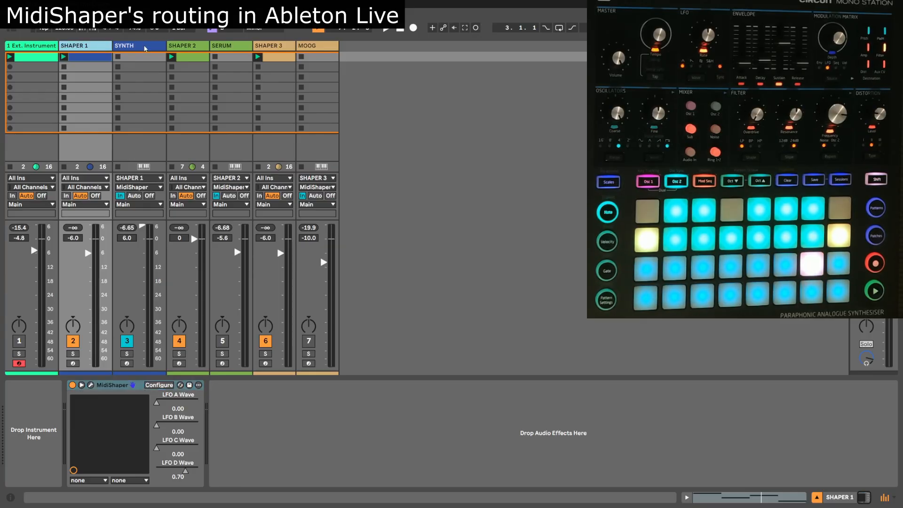
pyautogui.doubleClick(99, 49)
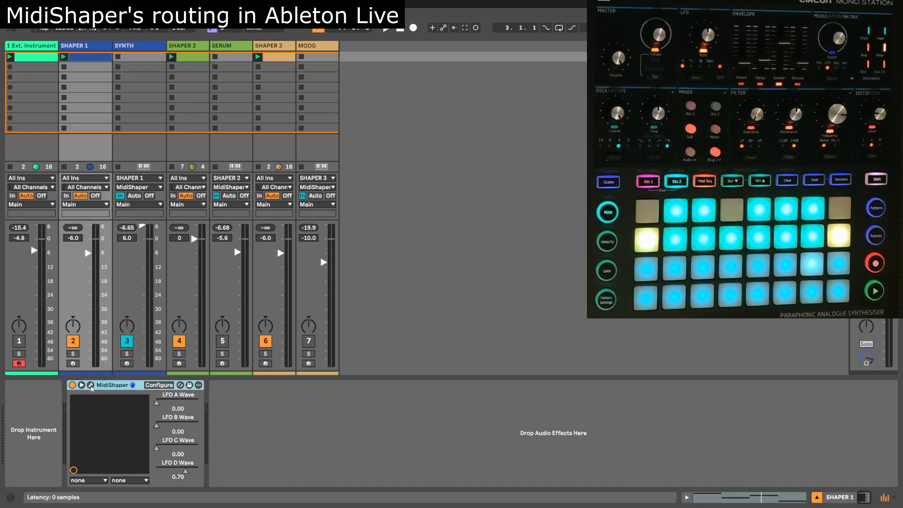
pyautogui.click(146, 48)
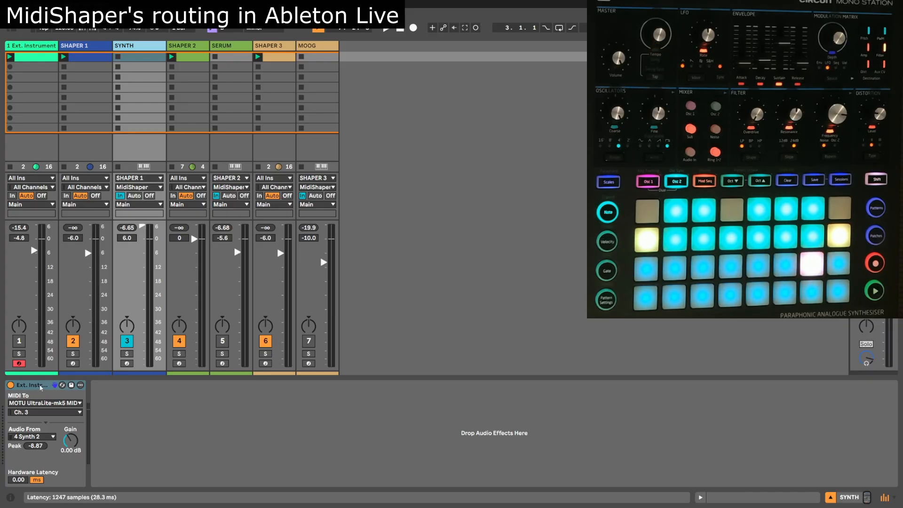
# Set the SYNTH track's monitoring to In and its MIDI input to SHAPER 1, and show the MidiShaper input channel option.
pyautogui.click(122, 196)
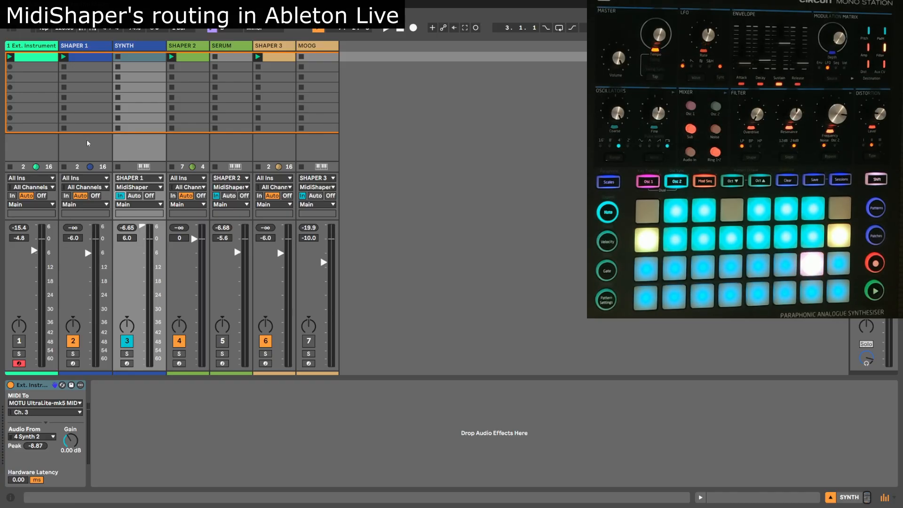
pyautogui.click(147, 178)
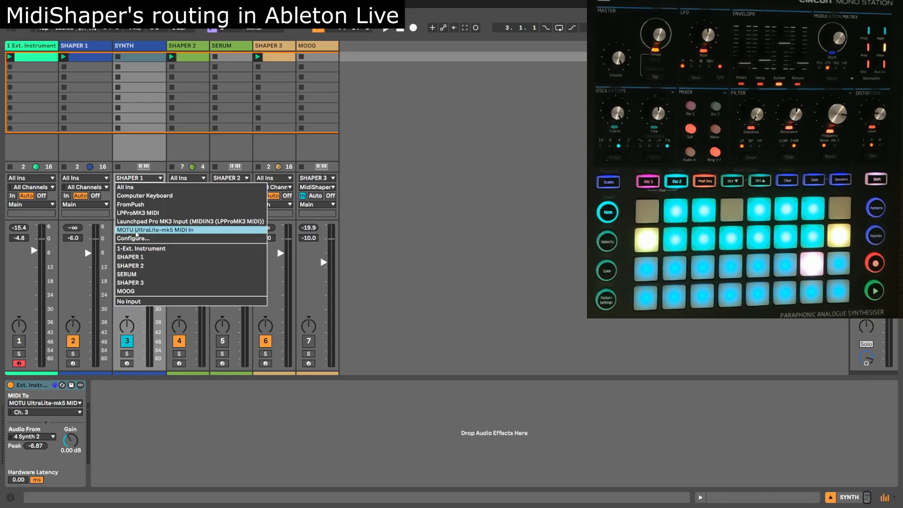
pyautogui.click(141, 257)
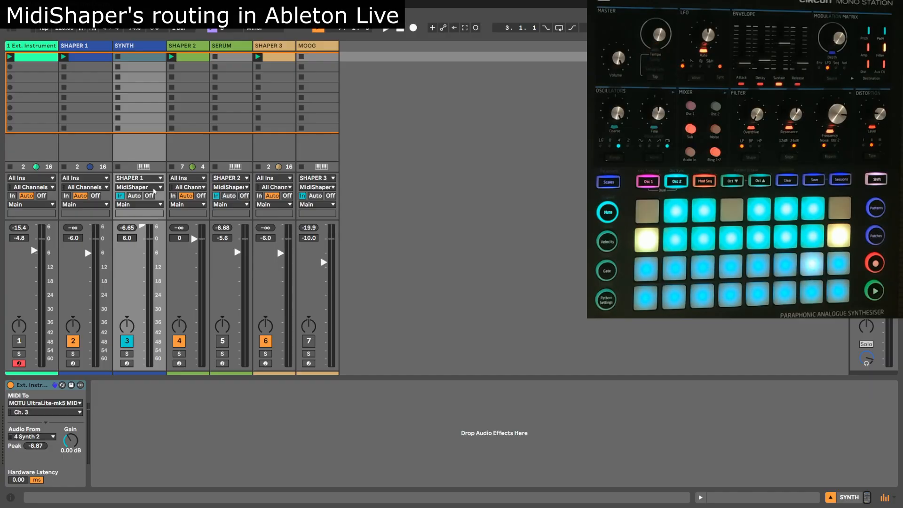
pyautogui.click(155, 188)
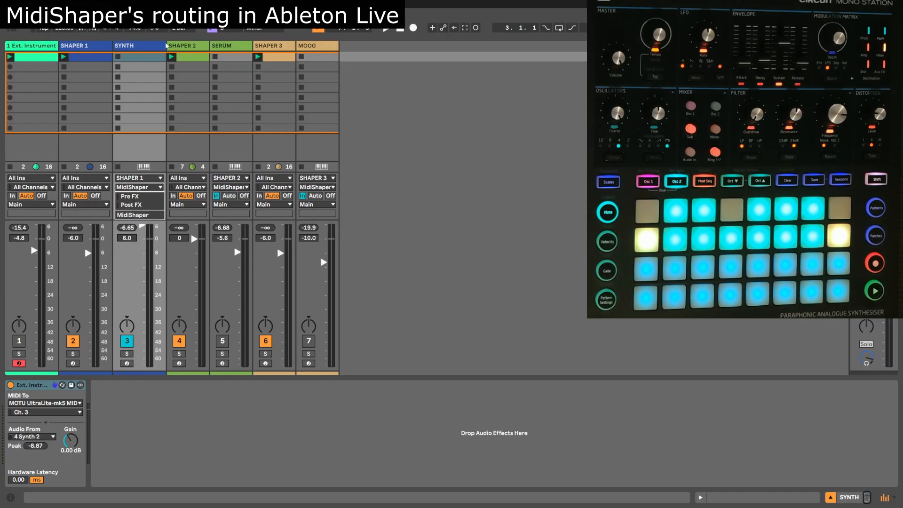
# Compare the SHAPER 1 track's MidiShaper device and MIDI clip with the SYNTH track's empty clip slot.
pyautogui.click(88, 47)
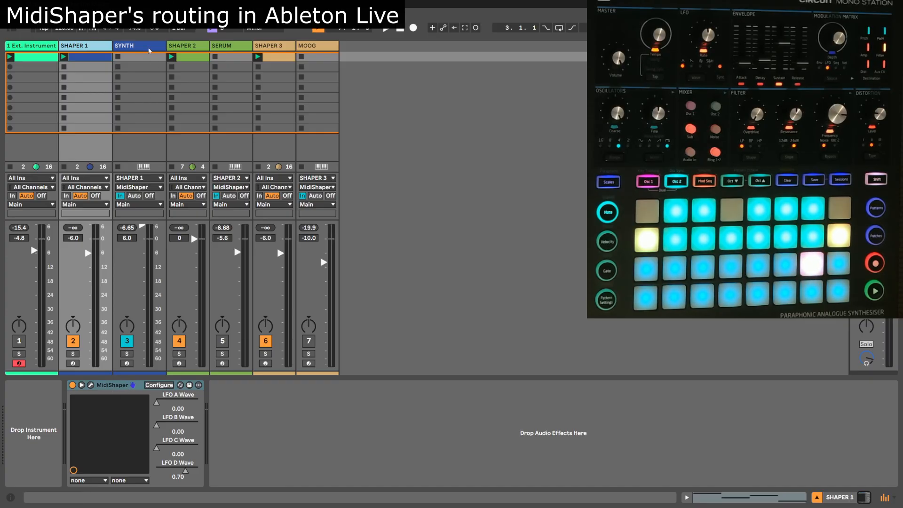
pyautogui.click(149, 50)
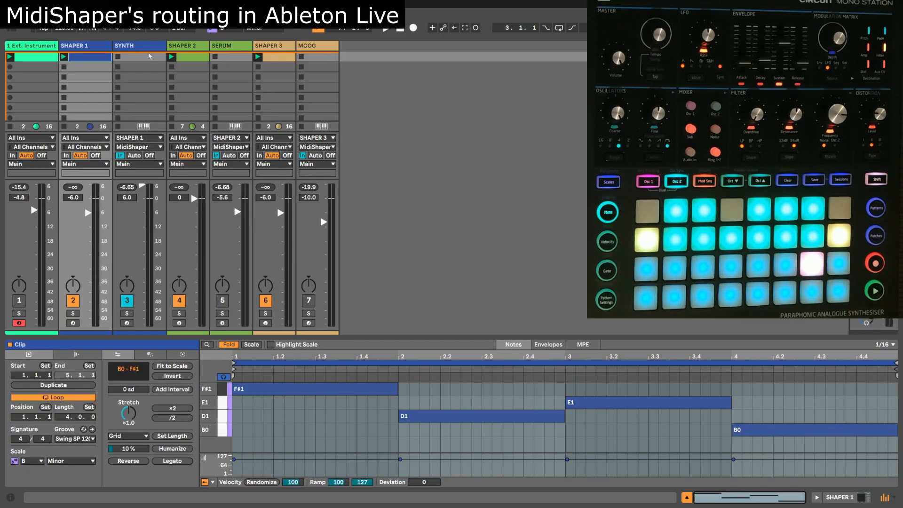
pyautogui.click(135, 47)
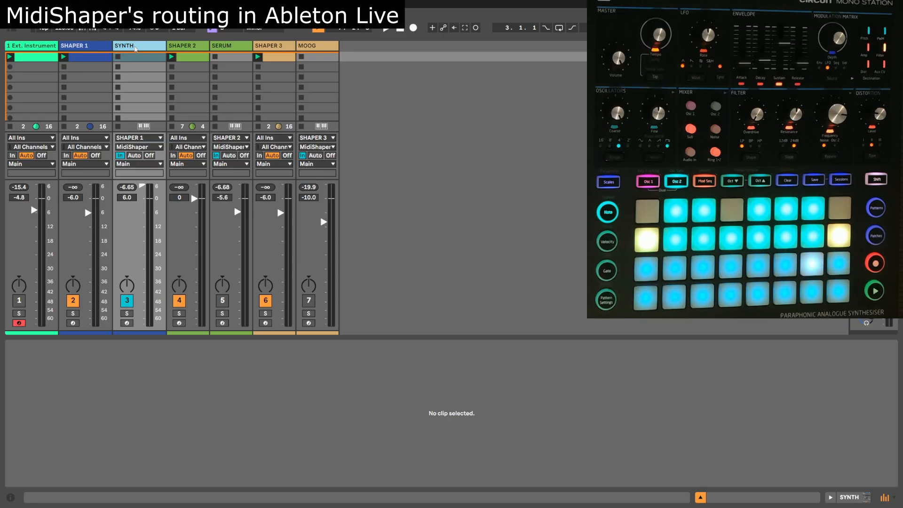
pyautogui.click(87, 56)
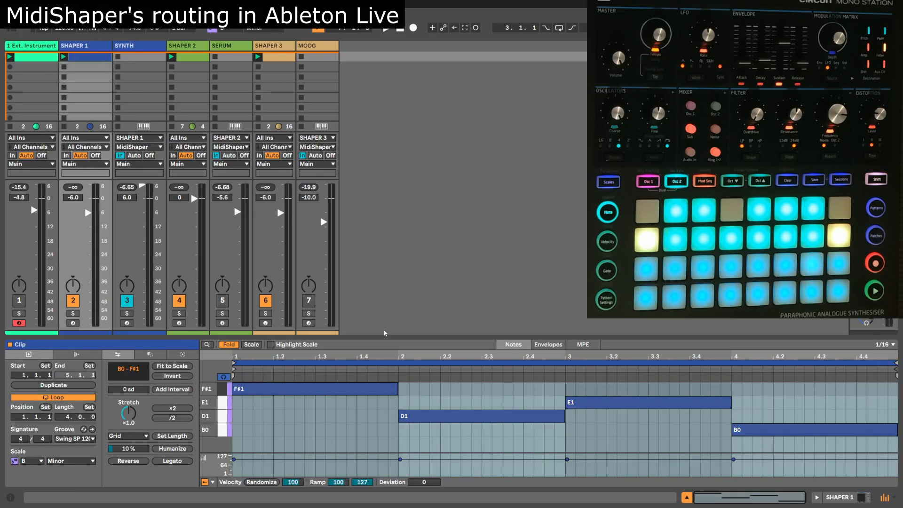
pyautogui.click(96, 45)
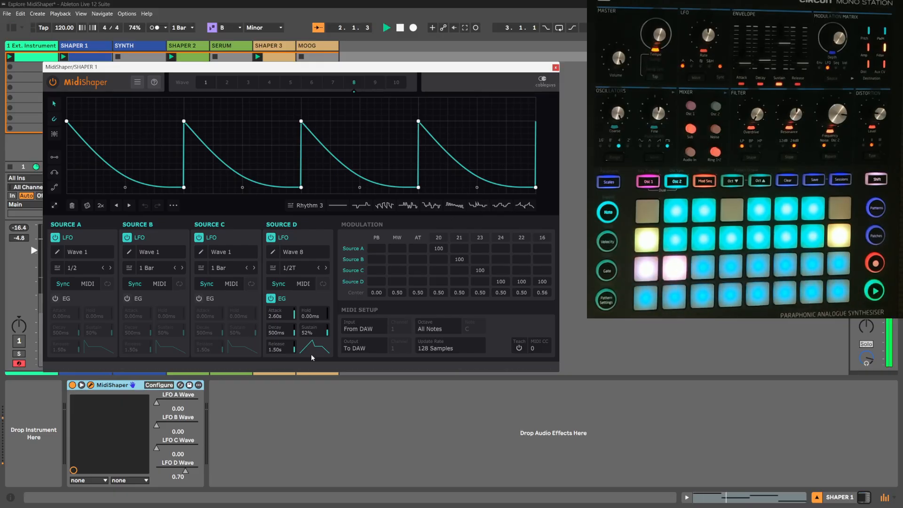
# Assign Wave 3 to Source C's LFO, Wave 6 to Source B's and Wave 7 to Source A's.
pyautogui.click(224, 257)
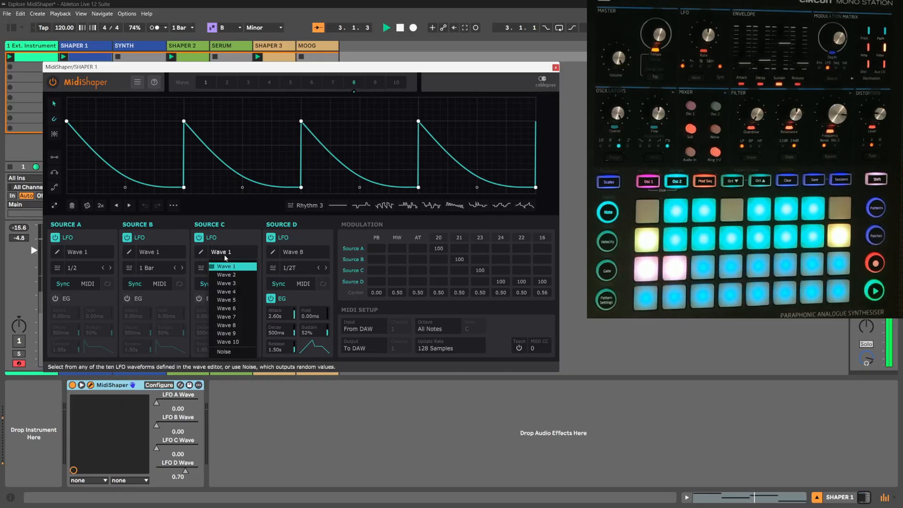
pyautogui.click(237, 284)
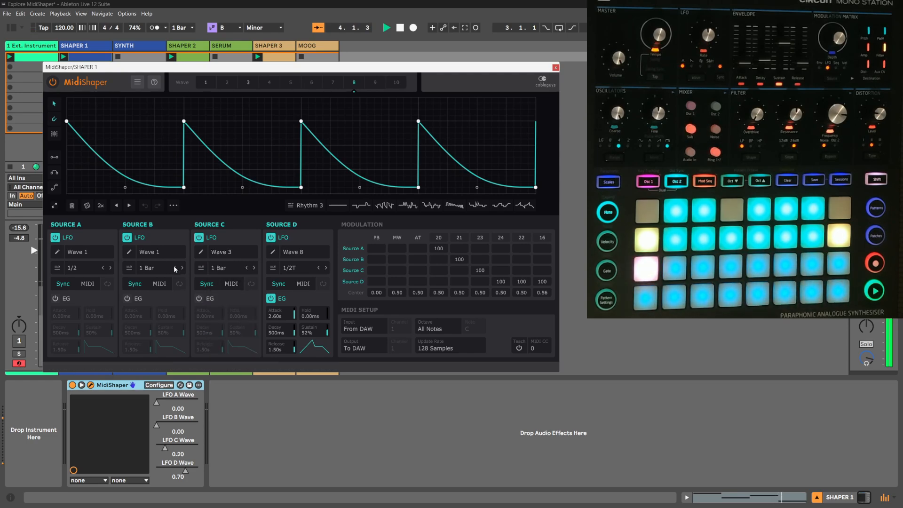
pyautogui.click(162, 253)
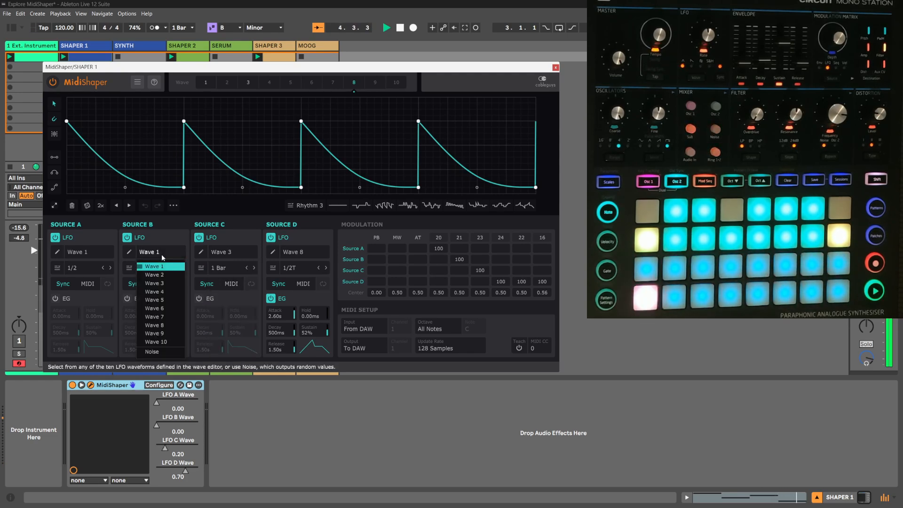
pyautogui.click(164, 308)
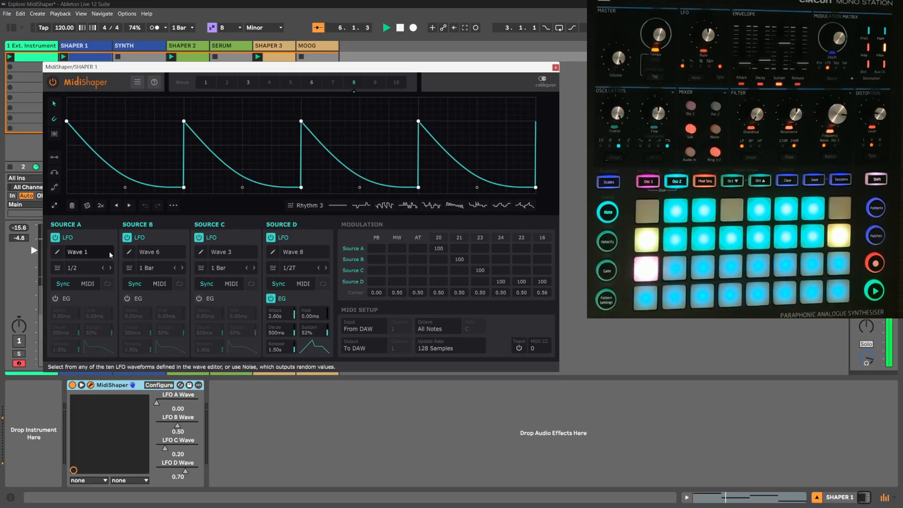
pyautogui.click(94, 257)
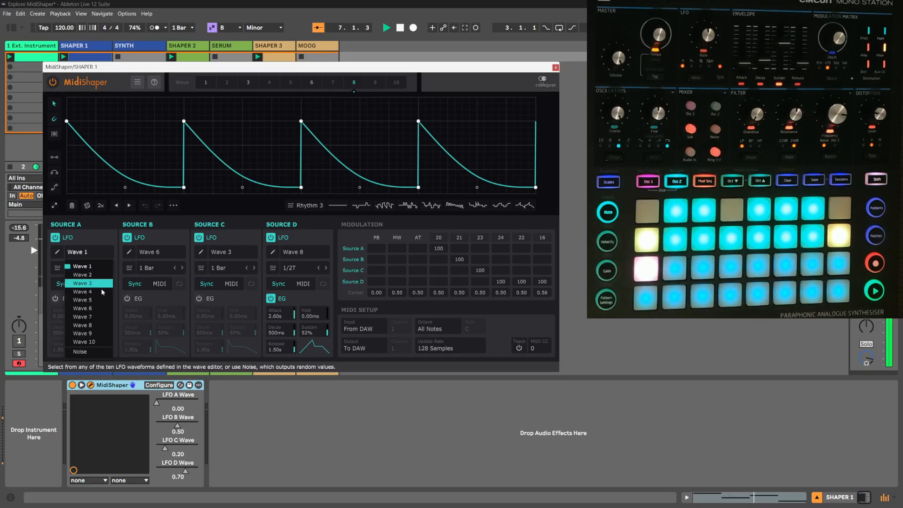
pyautogui.click(93, 317)
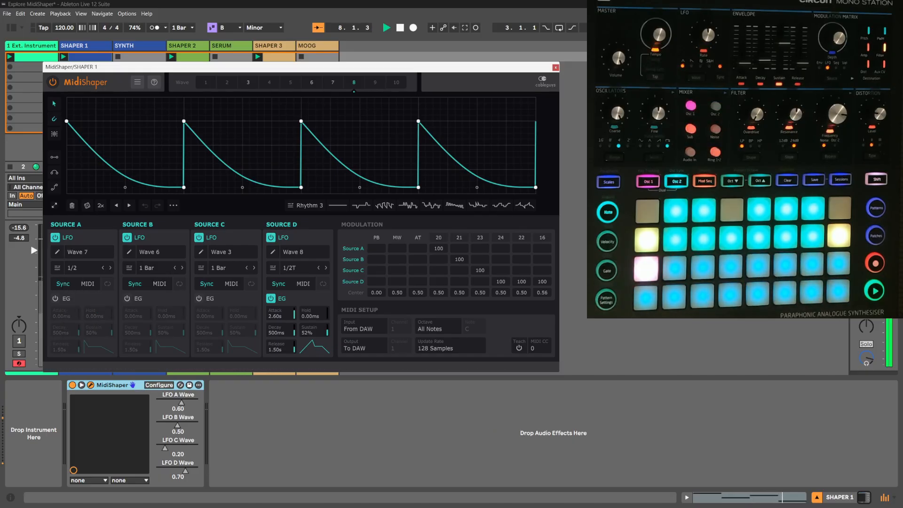
# Raise the modulation center of MIDI CC 16 to 0.92, set Source D's LFO rate to 1 Bar, and close the MidiShaper window.
pyautogui.moveTo(541, 292); pyautogui.dragTo(541, 256)
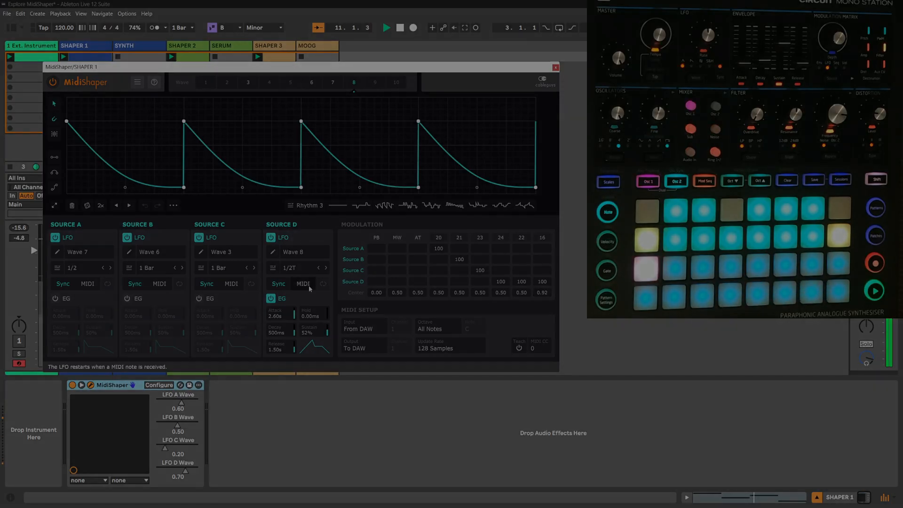
pyautogui.click(318, 268)
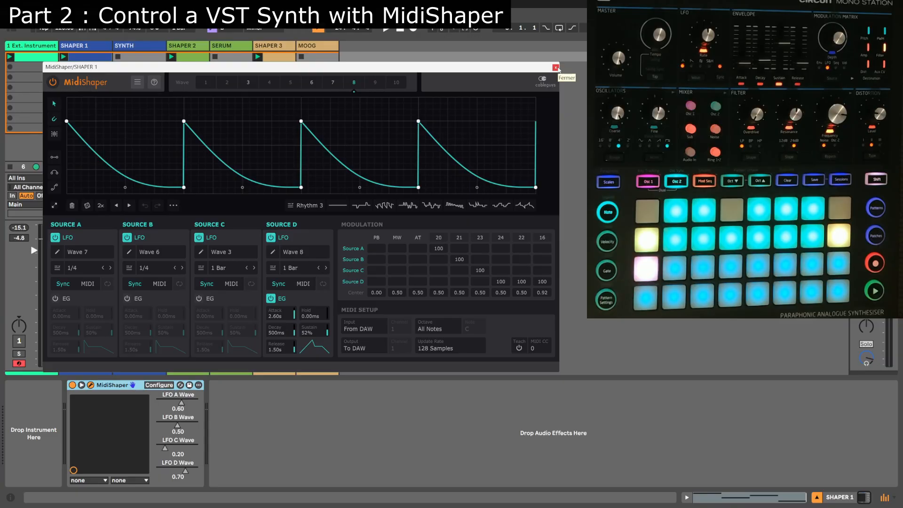
pyautogui.click(556, 68)
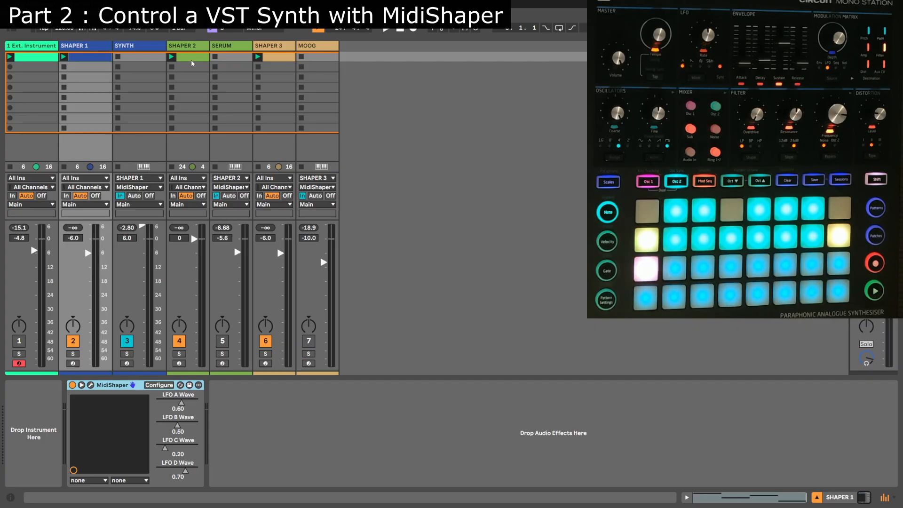
# Show the SHAPER 2 and SERUM tracks, and toggle the plug-in window of SHAPER 2's MidiShaper device.
pyautogui.click(188, 47)
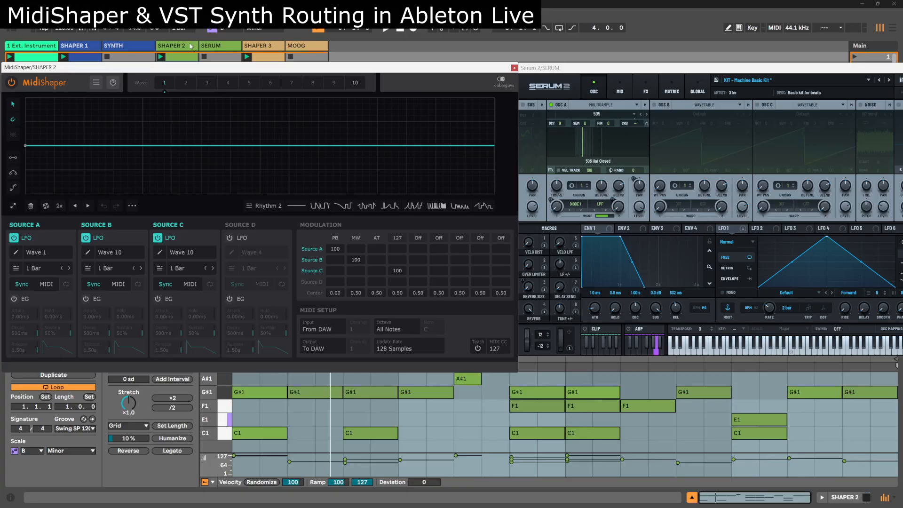
pyautogui.click(182, 49)
pyautogui.click(226, 46)
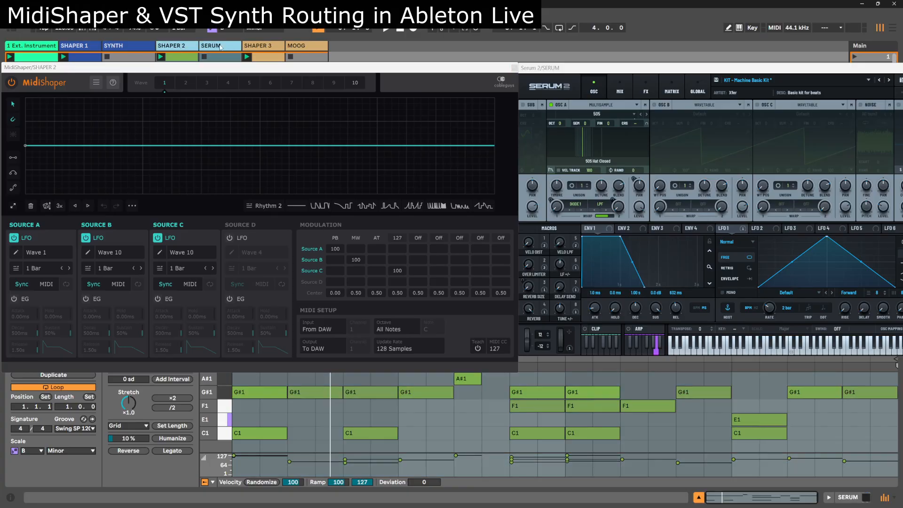
pyautogui.click(187, 49)
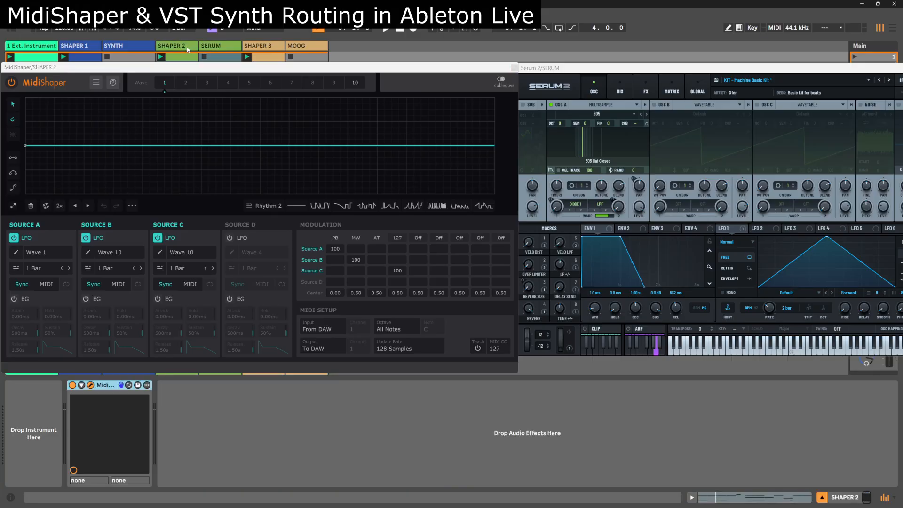
pyautogui.click(89, 385)
pyautogui.click(91, 386)
# Show the SERUM track's device and toggle its Serum 2 plug-in window off and on.
pyautogui.click(222, 45)
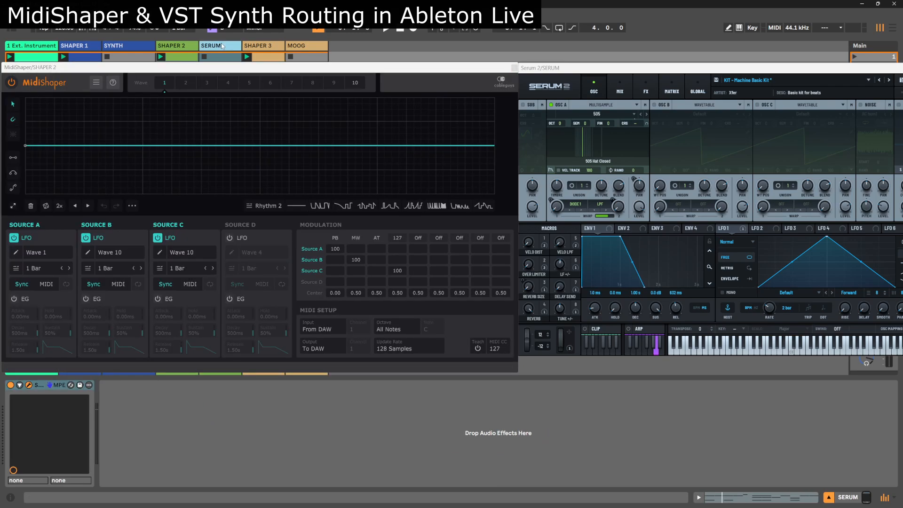
pyautogui.click(29, 385)
pyautogui.click(29, 385)
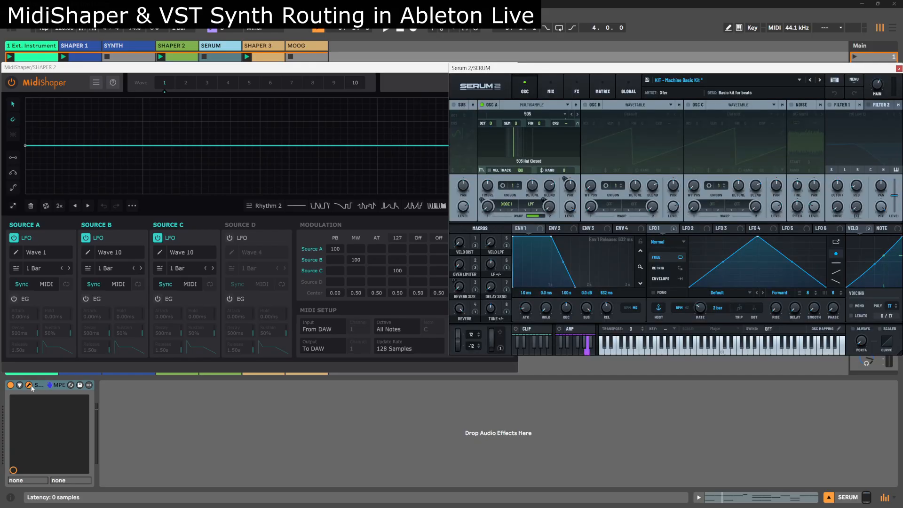
# Show the MIDI clip on the SHAPER 2 track and the SERUM track's empty clip view.
pyautogui.click(183, 48)
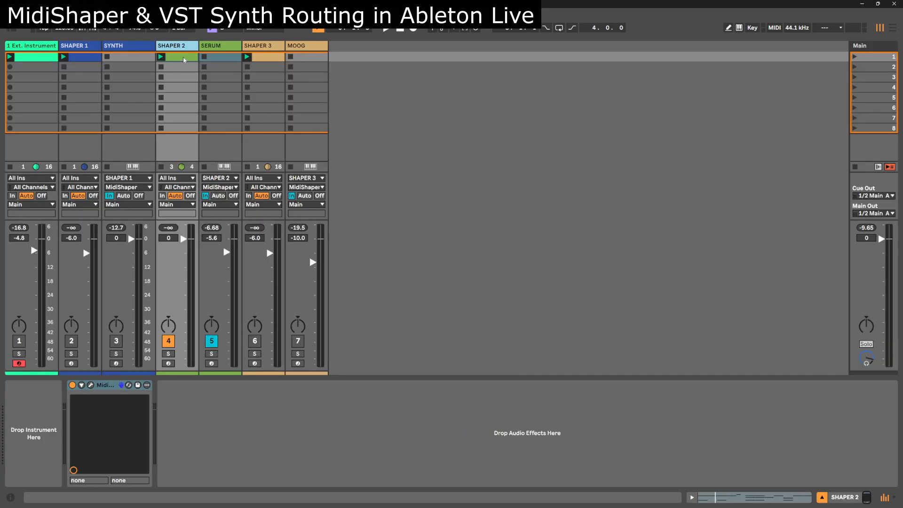
pyautogui.click(184, 58)
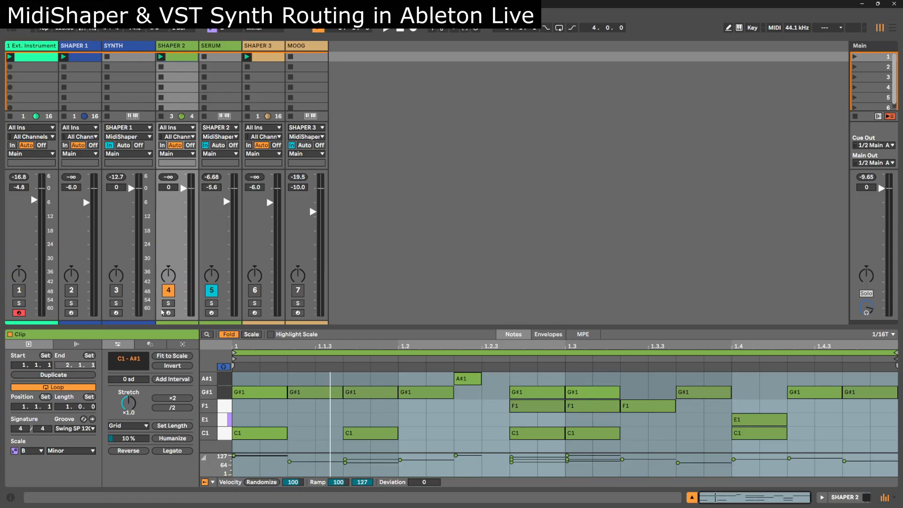
pyautogui.click(232, 46)
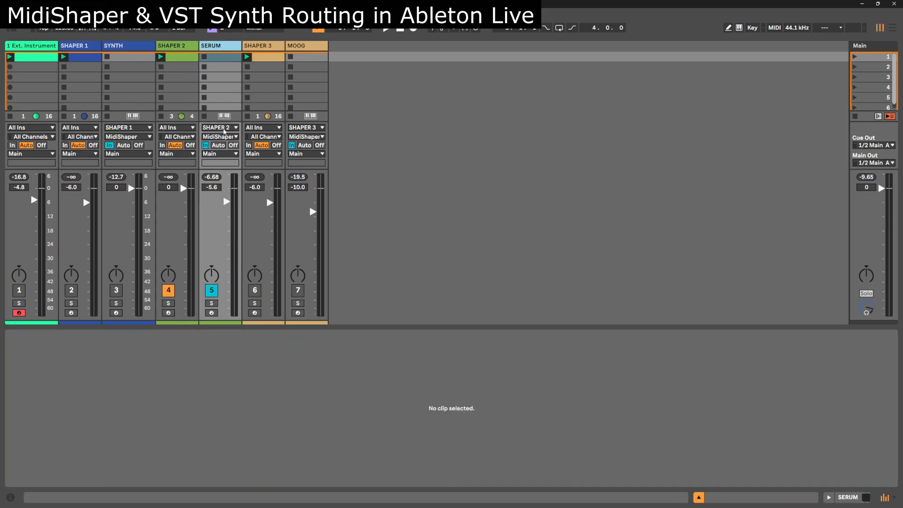
# Examine the SERUM track's MIDI input routing, viewing the SHAPER 2 source and its MidiShaper channel option.
pyautogui.click(224, 128)
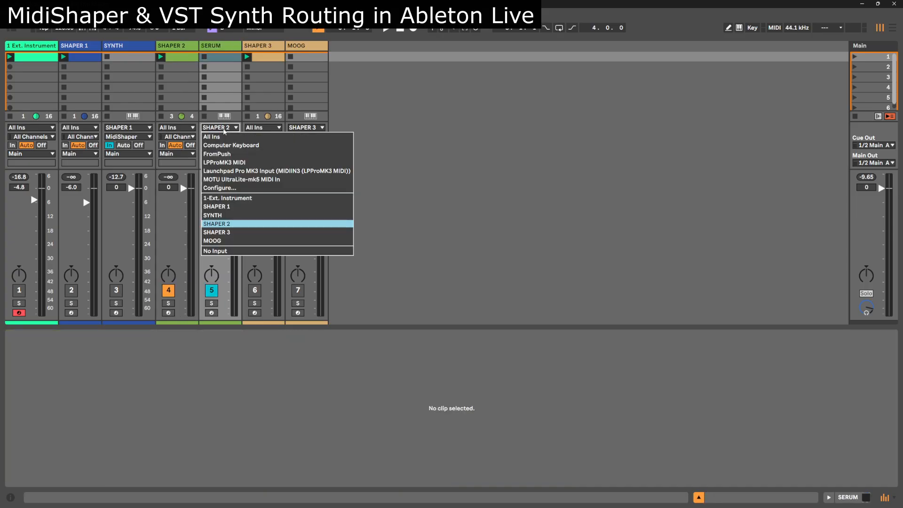
pyautogui.click(224, 130)
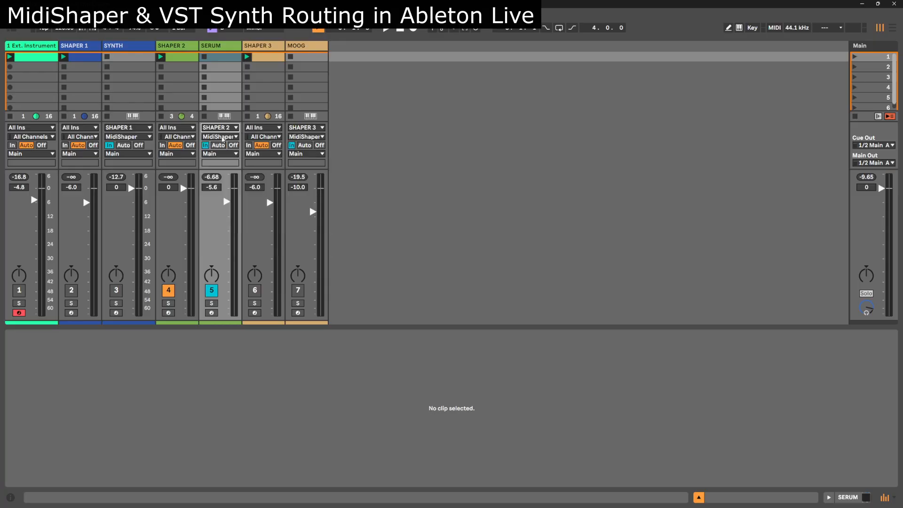
pyautogui.click(223, 137)
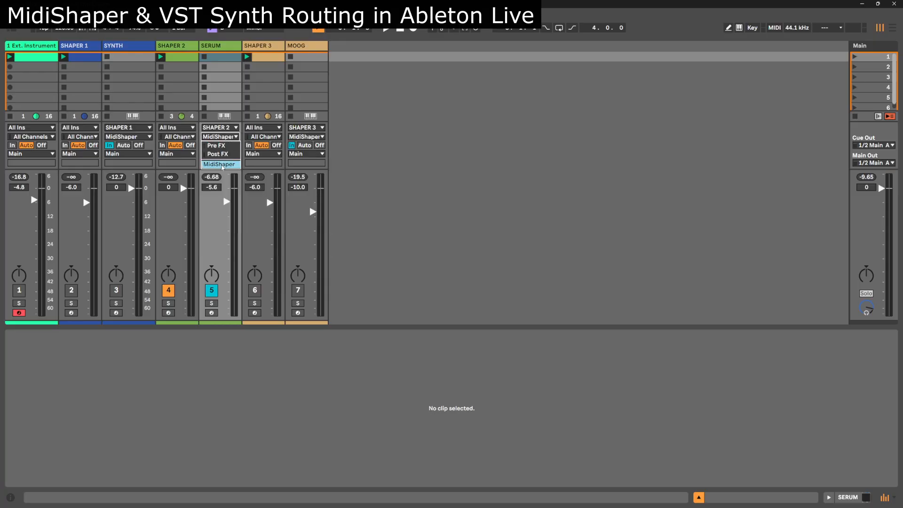
pyautogui.click(182, 48)
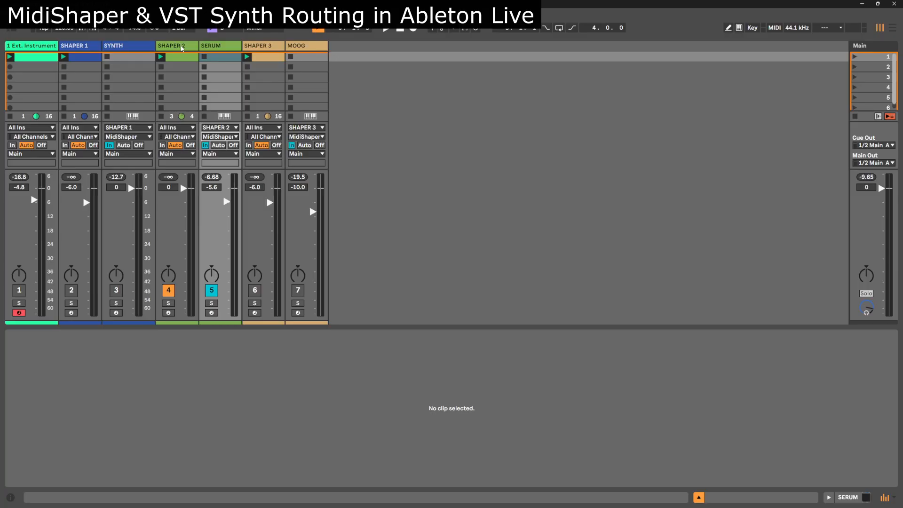
# Return to the SHAPER 2 track with its MidiShaper window displayed, and bring the Serum 2 window to the front.
pyautogui.click(181, 48)
pyautogui.click(227, 49)
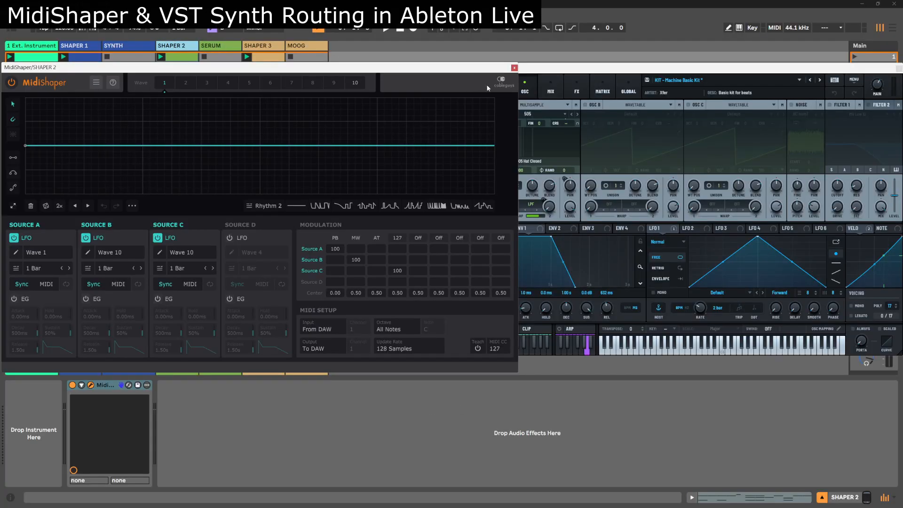
pyautogui.click(549, 71)
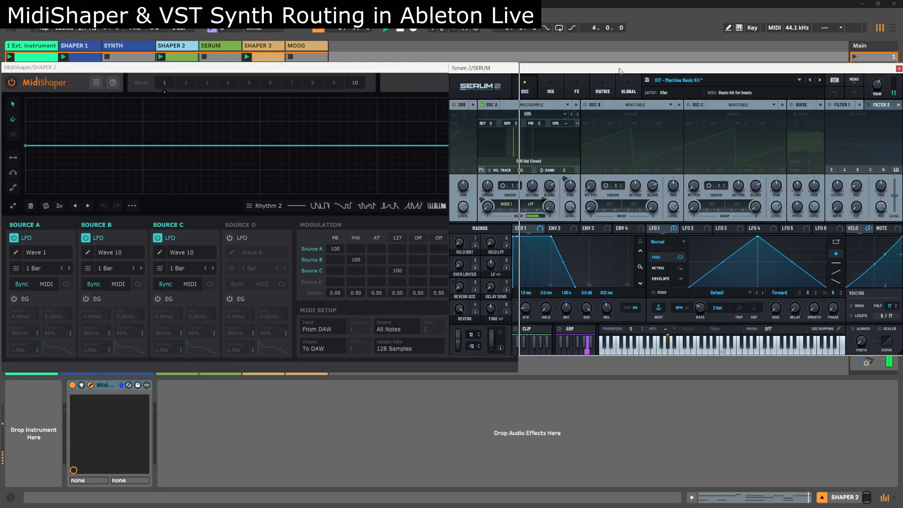
# Move the Serum 2 window clear of the MidiShaper window and view Source A's wave list.
pyautogui.moveTo(549, 71); pyautogui.dragTo(619, 71)
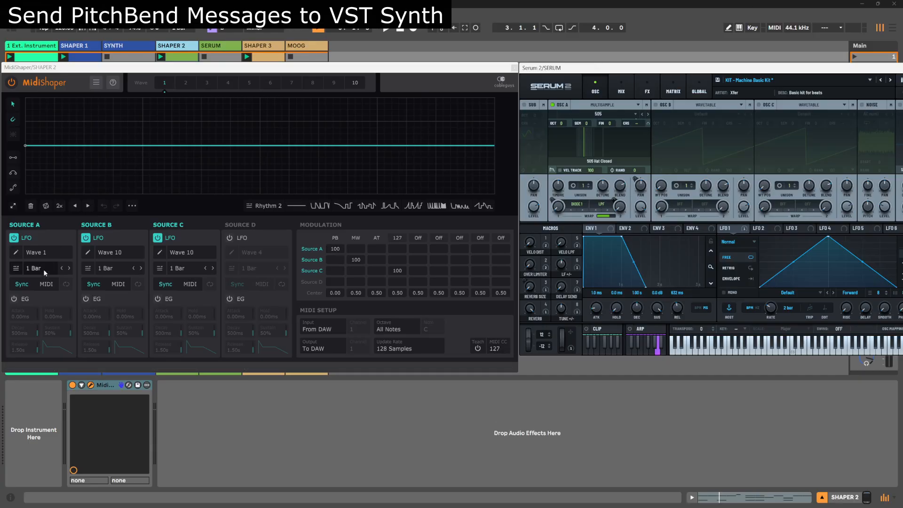
pyautogui.click(54, 256)
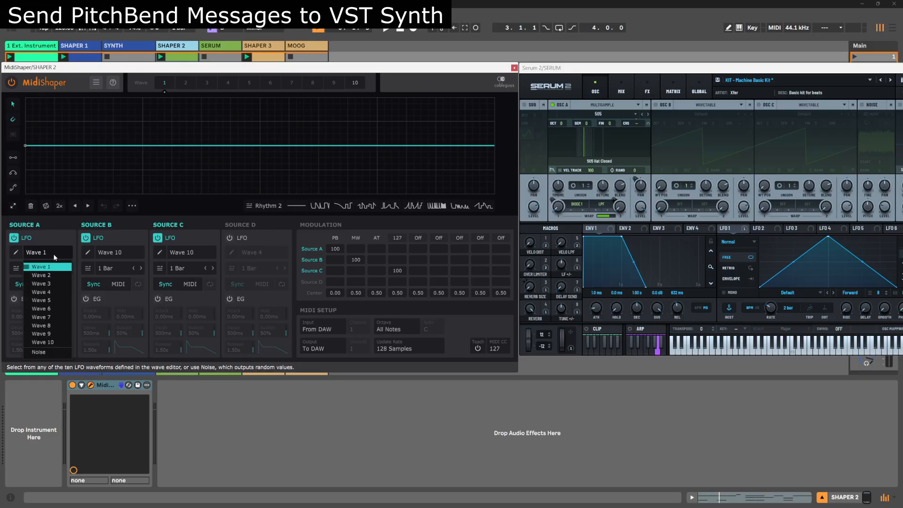
pyautogui.click(54, 257)
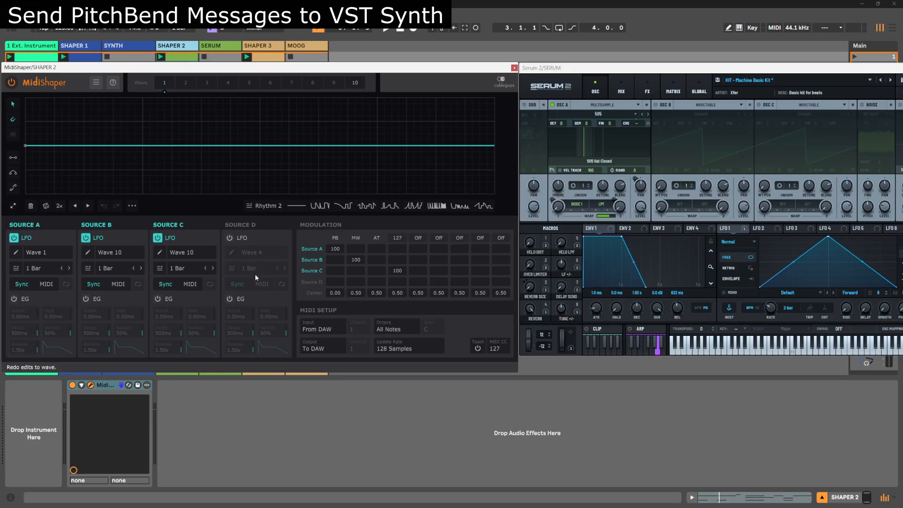
# Try two shapes from the Rhythm 2 set on Wave 1, ending with Rhythm 10.
pyautogui.moveTo(25, 147)
pyautogui.mouseDown()
pyautogui.moveTo(25, 193)
pyautogui.moveTo(25, 145)
pyautogui.mouseUp()
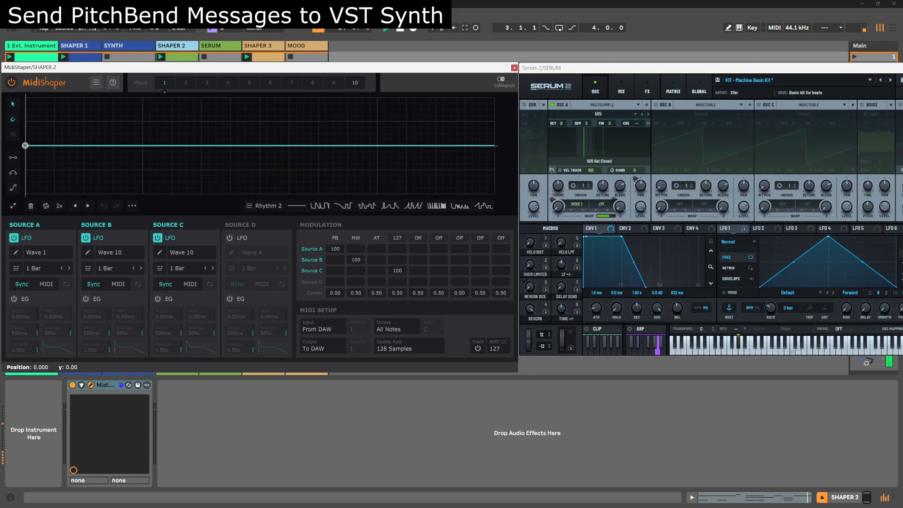
pyautogui.click(321, 208)
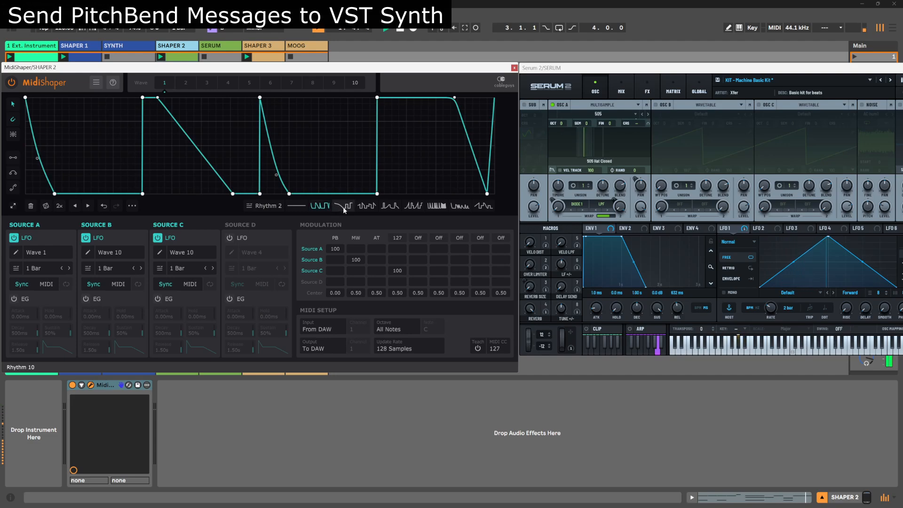
pyautogui.click(350, 206)
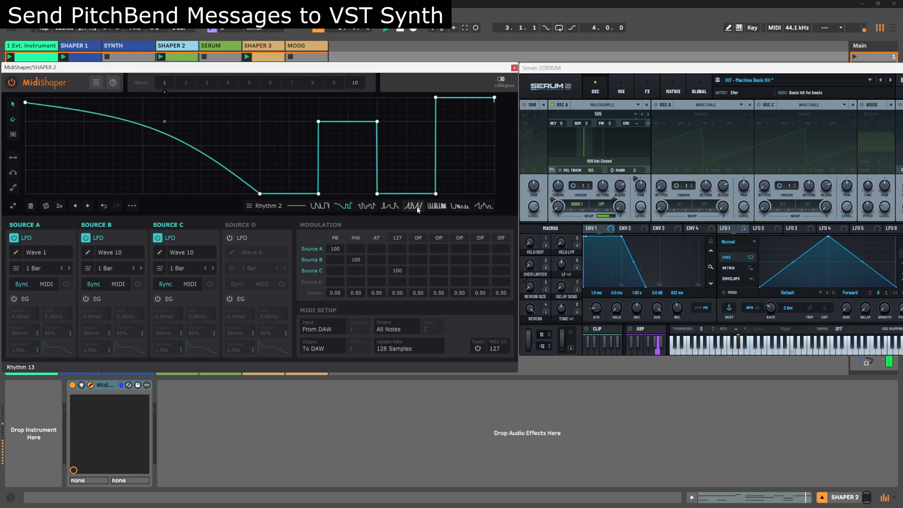
# Try several Sweep 2 shapes on Wave 1, including Sweep 14, Sweep 15 and Sweep 9, and restore the flat line.
pyautogui.click(275, 208)
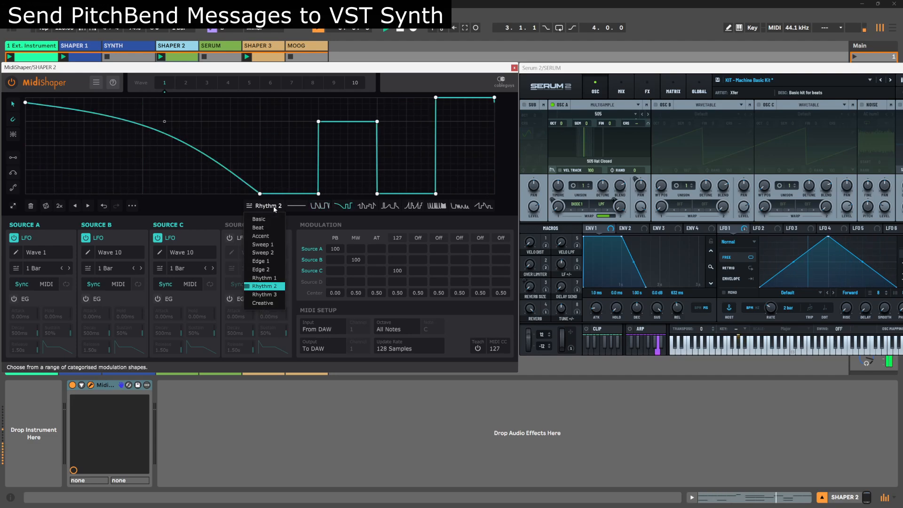
pyautogui.click(263, 256)
pyautogui.click(390, 206)
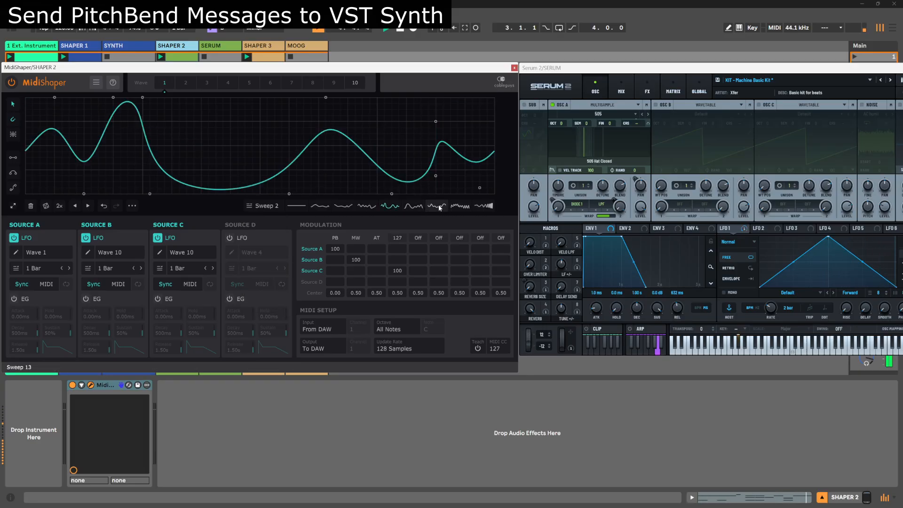
pyautogui.click(441, 208)
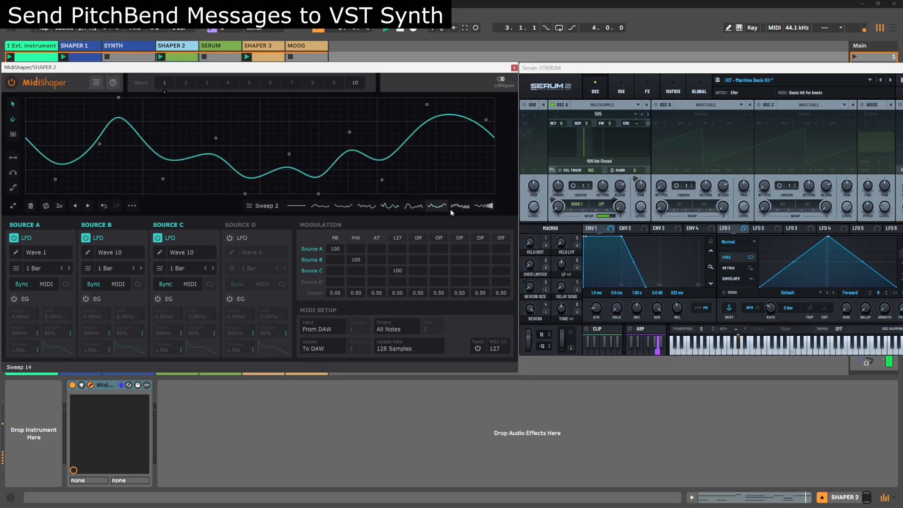
pyautogui.click(463, 210)
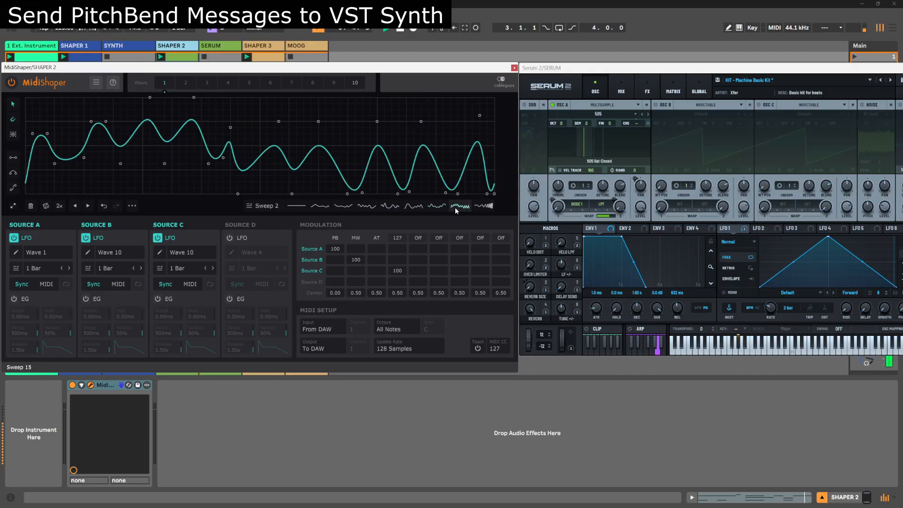
pyautogui.click(322, 209)
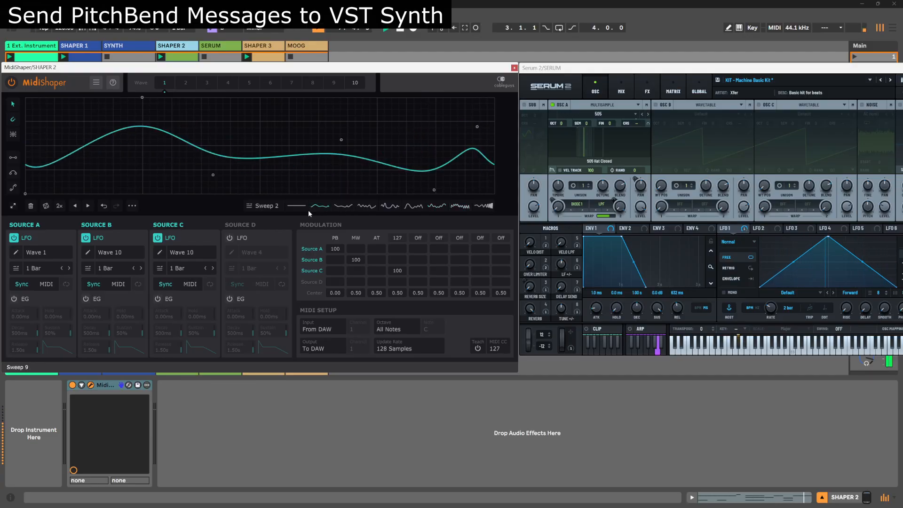
pyautogui.click(297, 206)
# View Source A's wave list without changing the wave, and toggle Source A's LFO off and on.
pyautogui.click(49, 253)
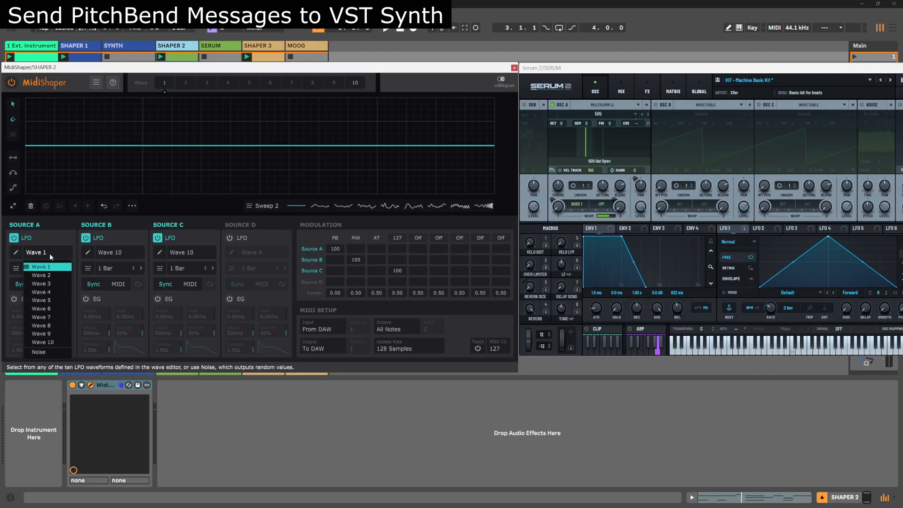
pyautogui.click(49, 253)
pyautogui.click(14, 238)
pyautogui.click(15, 239)
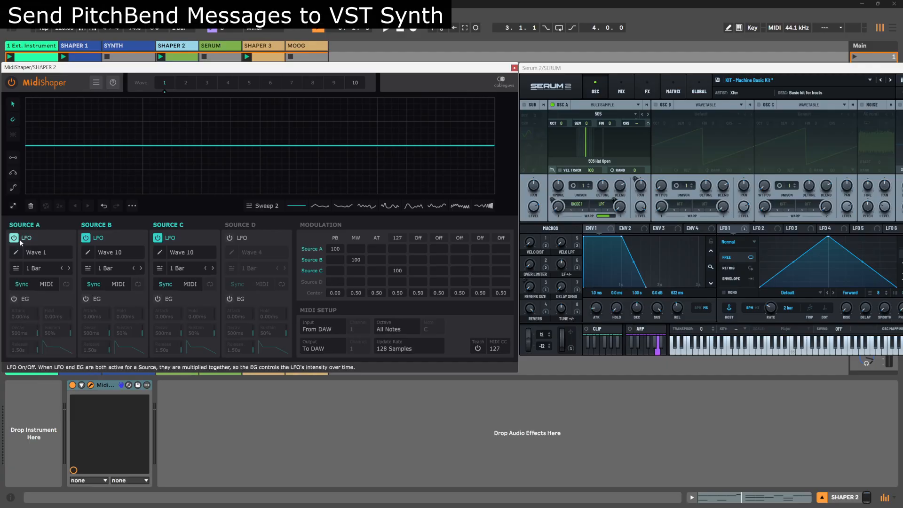
# Assign Wave 2 to Source A's LFO and display that wave in the editor.
pyautogui.click(46, 254)
pyautogui.click(45, 272)
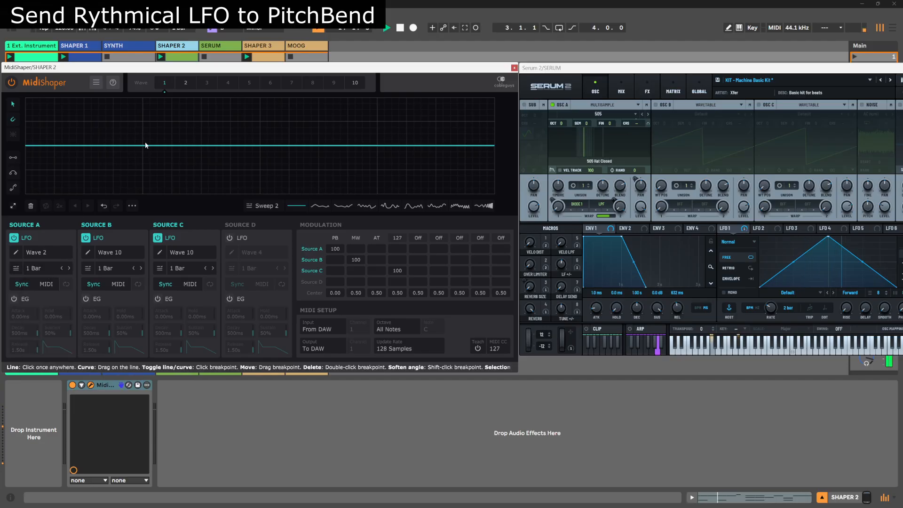
pyautogui.click(186, 83)
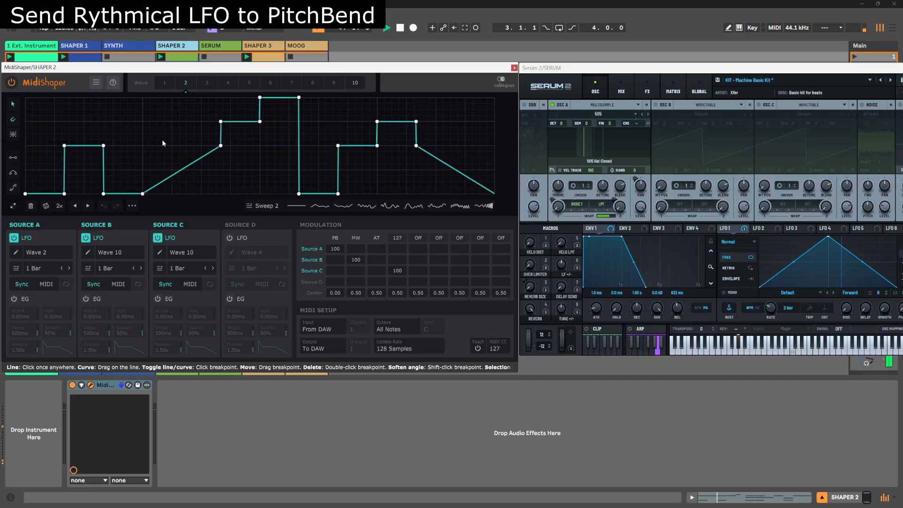
# Display Wave 3 in the editor and assign it to Source A's LFO.
pyautogui.click(207, 83)
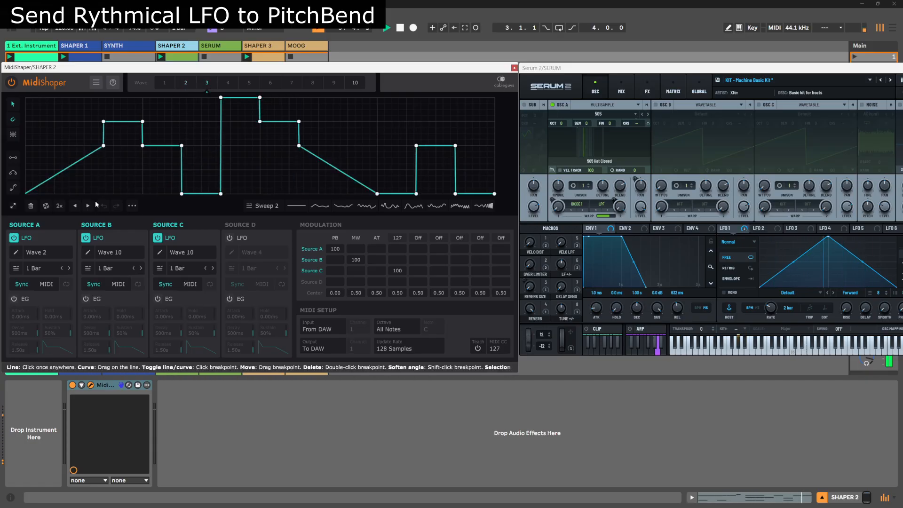
pyautogui.click(55, 251)
pyautogui.click(52, 282)
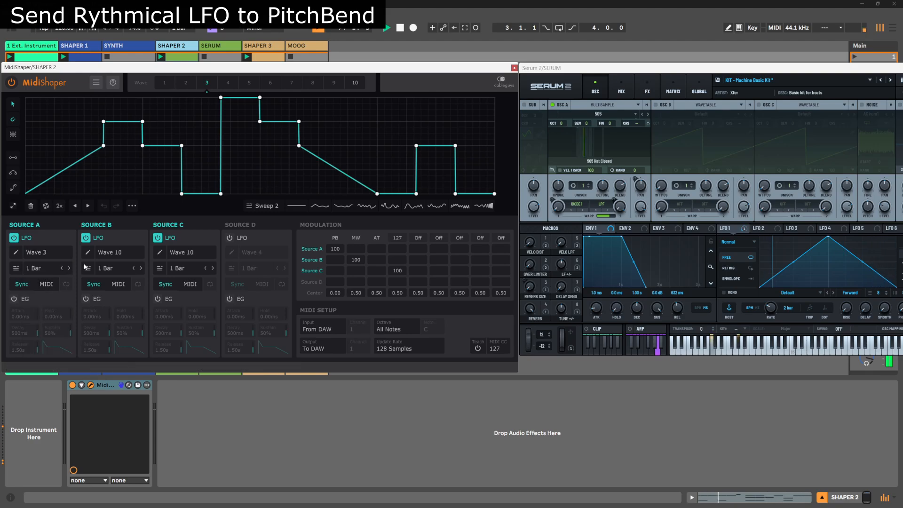
# Display Wave 4 in the editor and assign it to Source A's LFO.
pyautogui.click(228, 81)
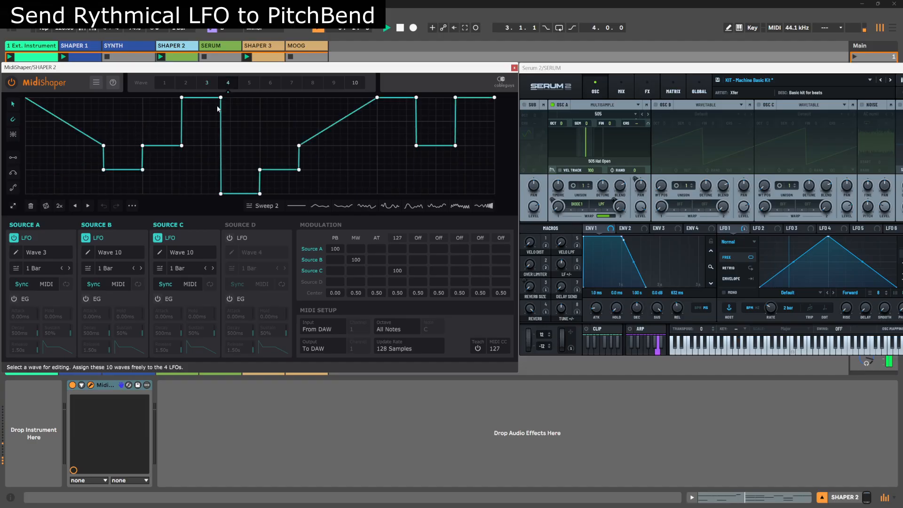
pyautogui.click(29, 254)
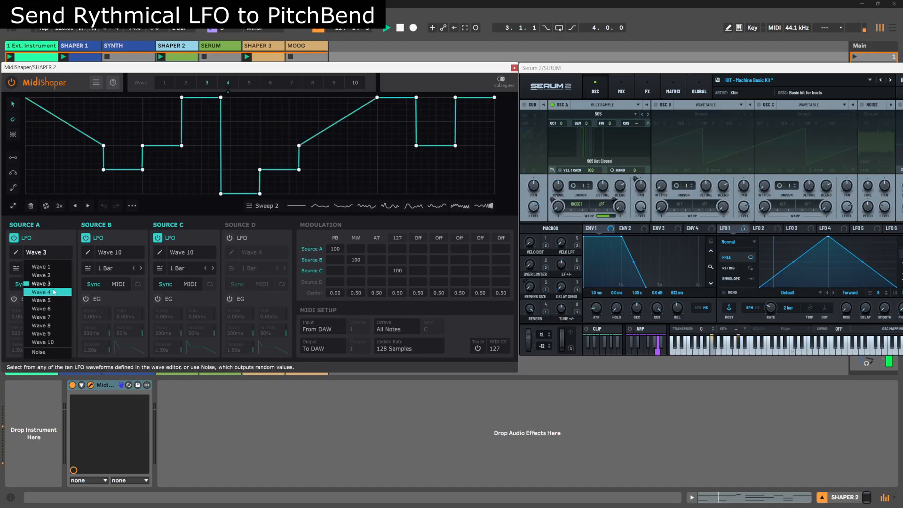
pyautogui.click(54, 292)
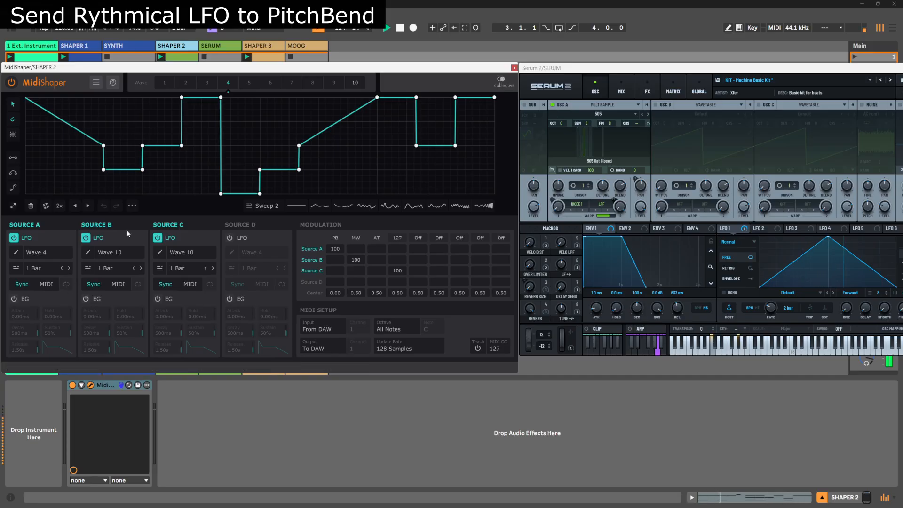
# Display Wave 2 in the editor and highlight the mod wheel's modulation in Serum 2.
pyautogui.click(184, 85)
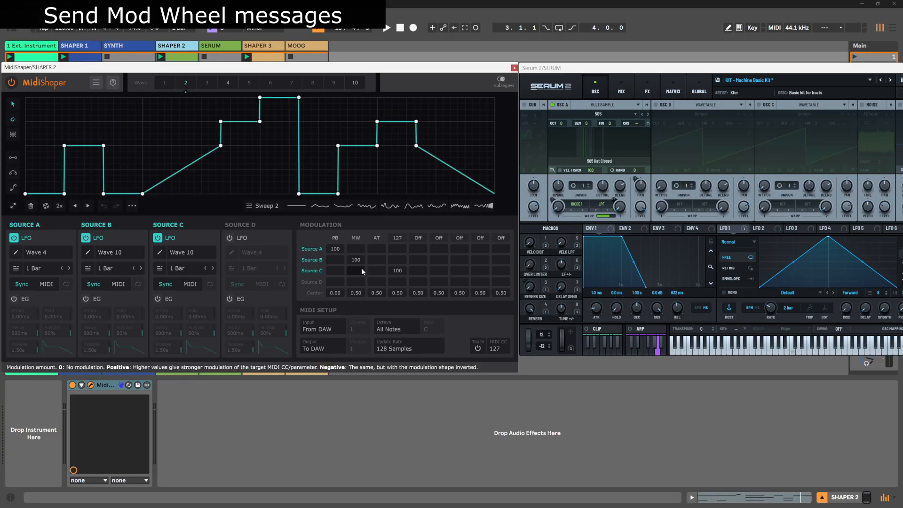
pyautogui.click(571, 336)
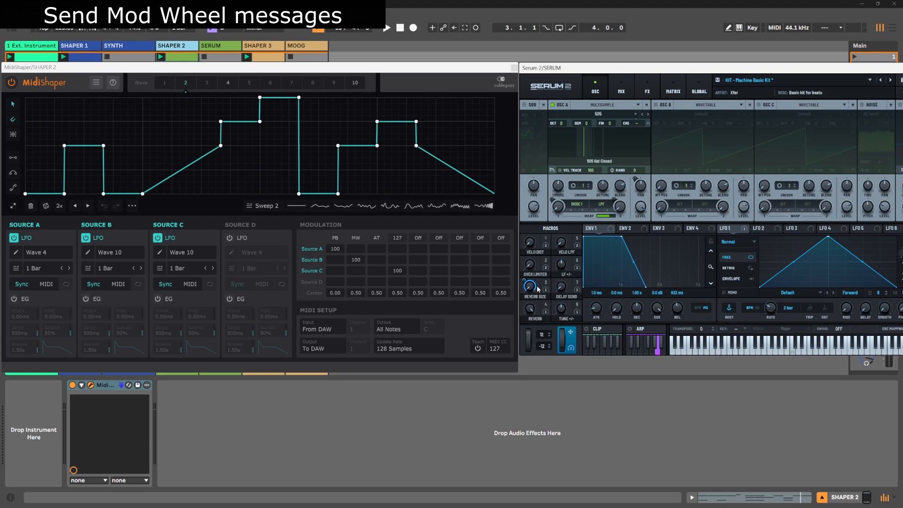
# Assign Wave 3 to Source B's LFO and display that wave in the editor.
pyautogui.click(114, 252)
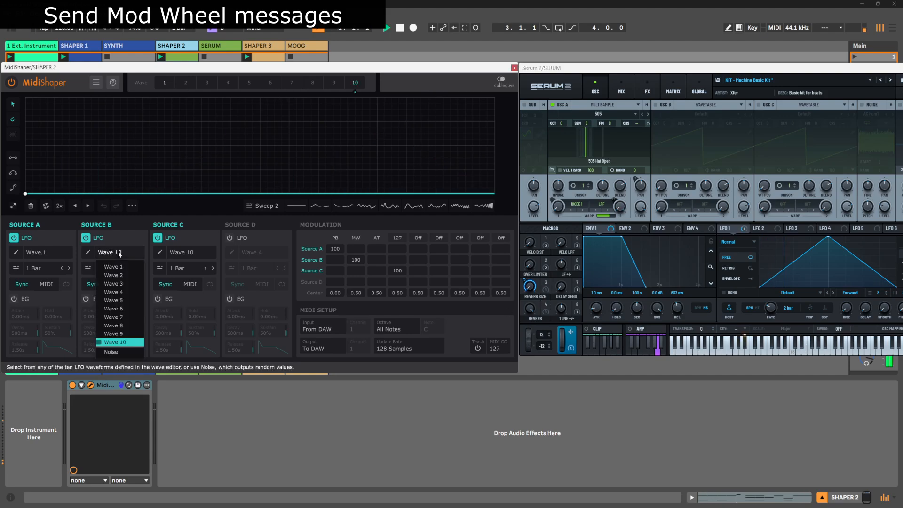
pyautogui.click(123, 283)
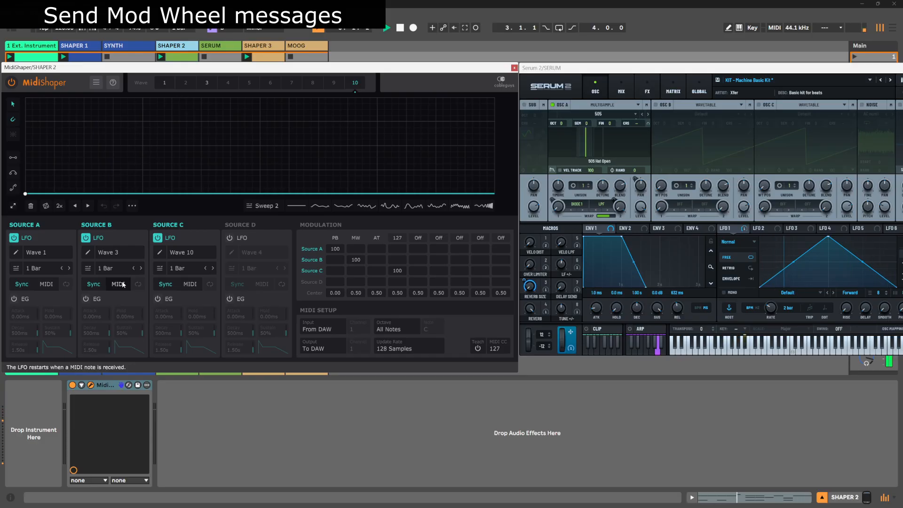
pyautogui.click(208, 84)
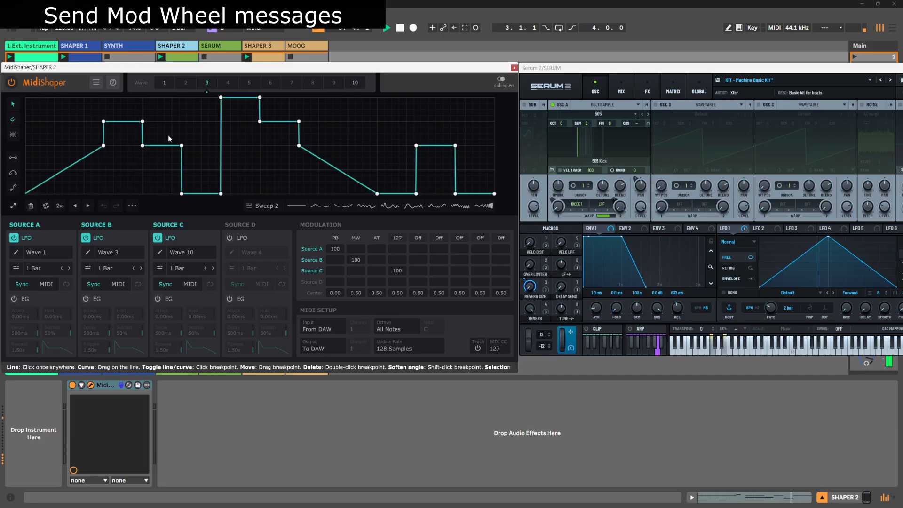
# Assign Wave 8 to Source B's LFO and display that wave in the editor.
pyautogui.click(123, 253)
pyautogui.click(120, 326)
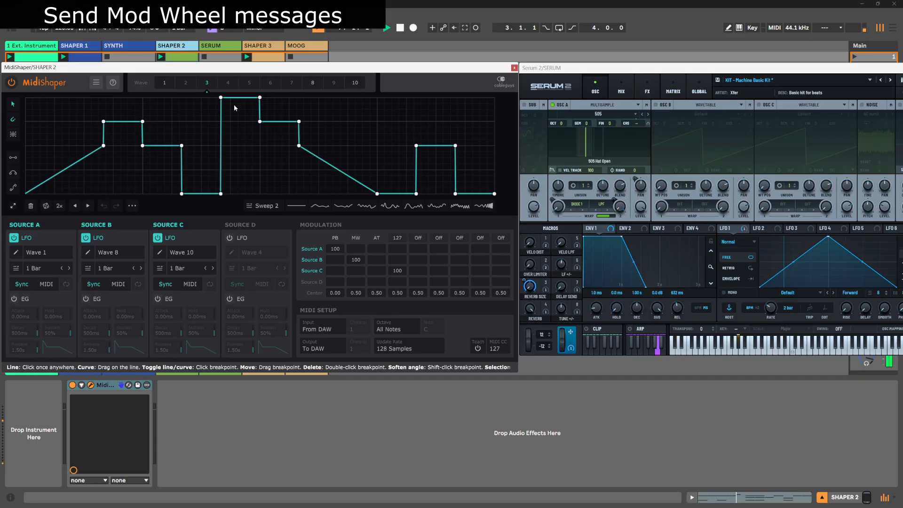
pyautogui.click(313, 84)
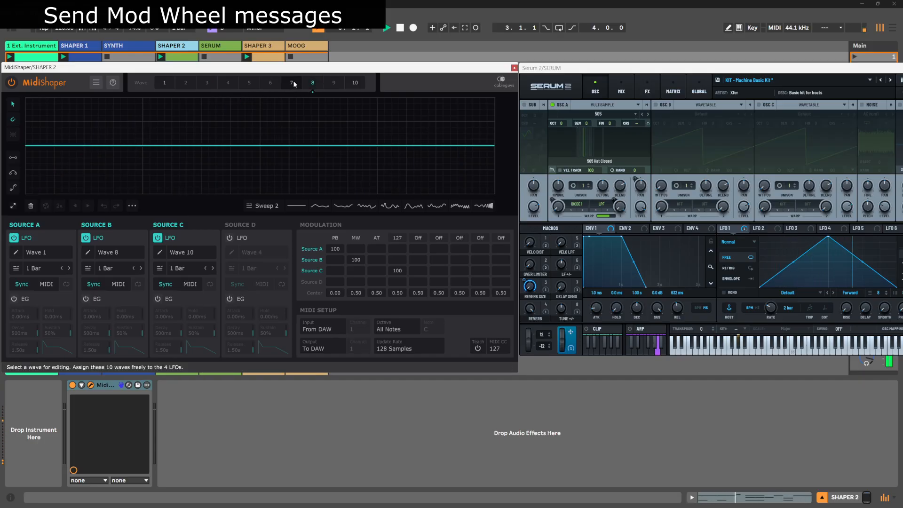
# Display Wave 7 in the editor and assign it to Source B's LFO.
pyautogui.click(293, 84)
pyautogui.click(126, 252)
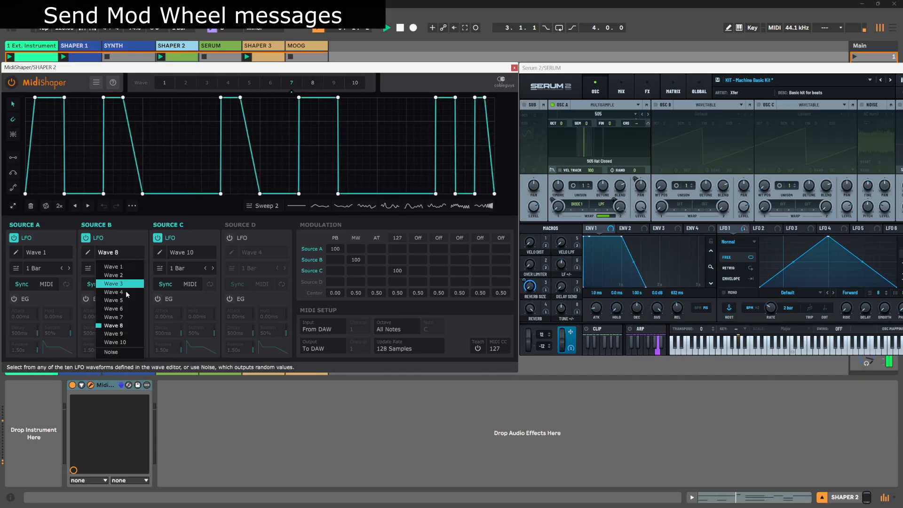
pyautogui.click(128, 316)
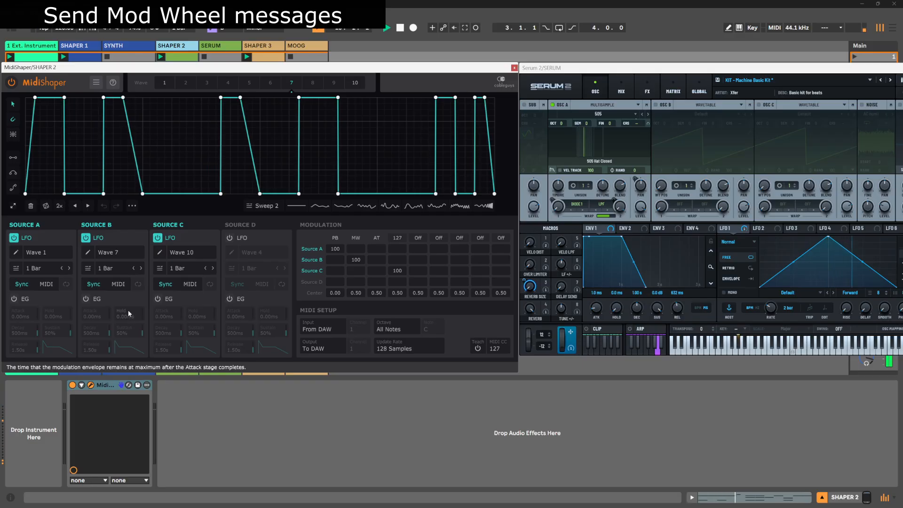
# Display Wave 6 in the editor and assign it to Source B's LFO.
pyautogui.click(270, 84)
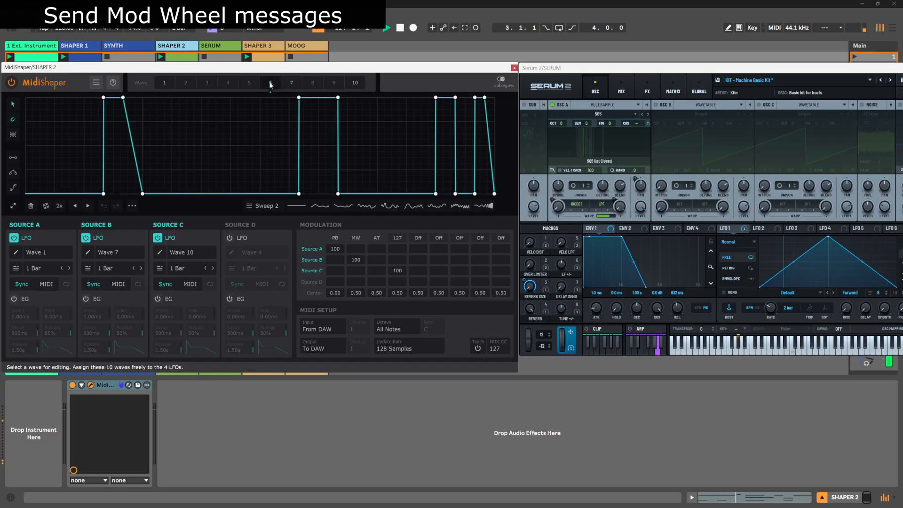
pyautogui.click(121, 254)
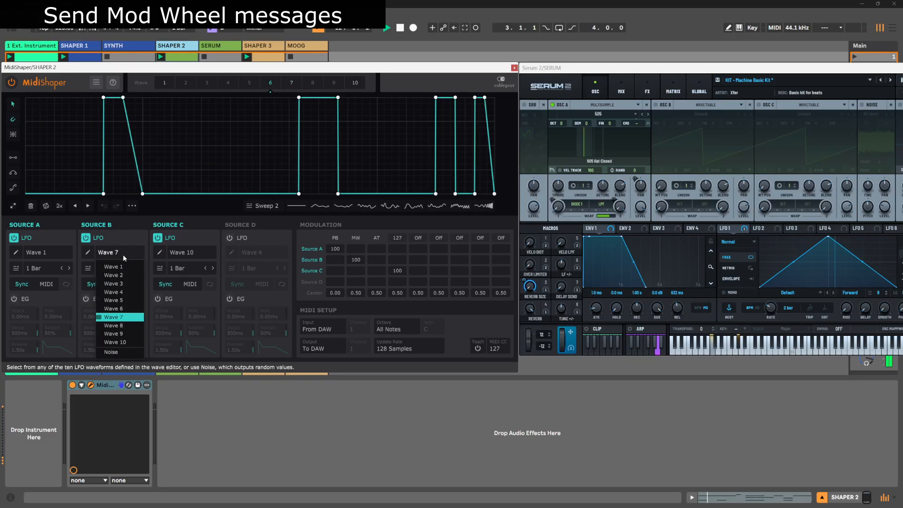
pyautogui.click(124, 308)
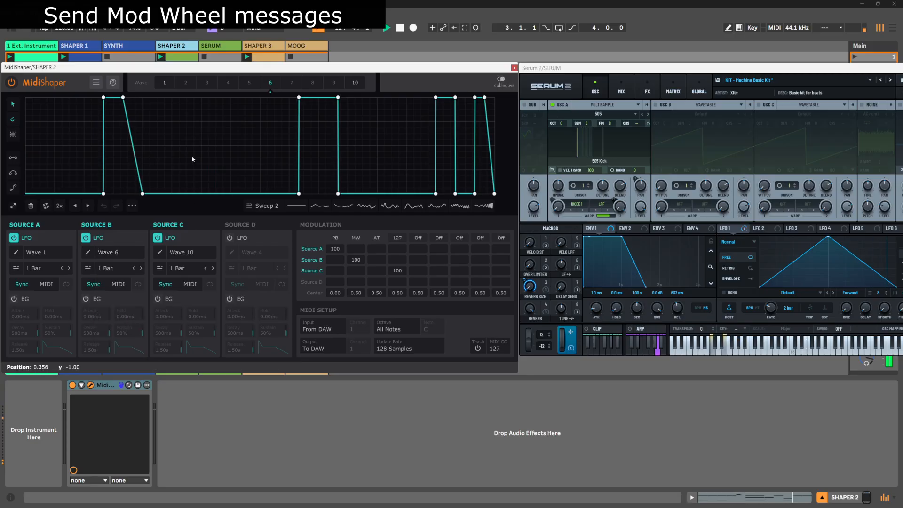
# Display Wave 5 in the editor and assign it to Source B's LFO.
pyautogui.click(250, 84)
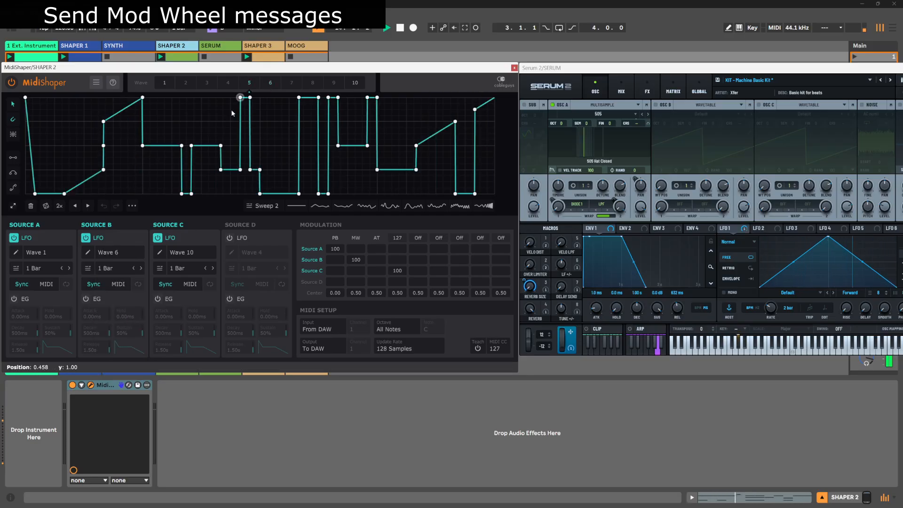
pyautogui.click(123, 255)
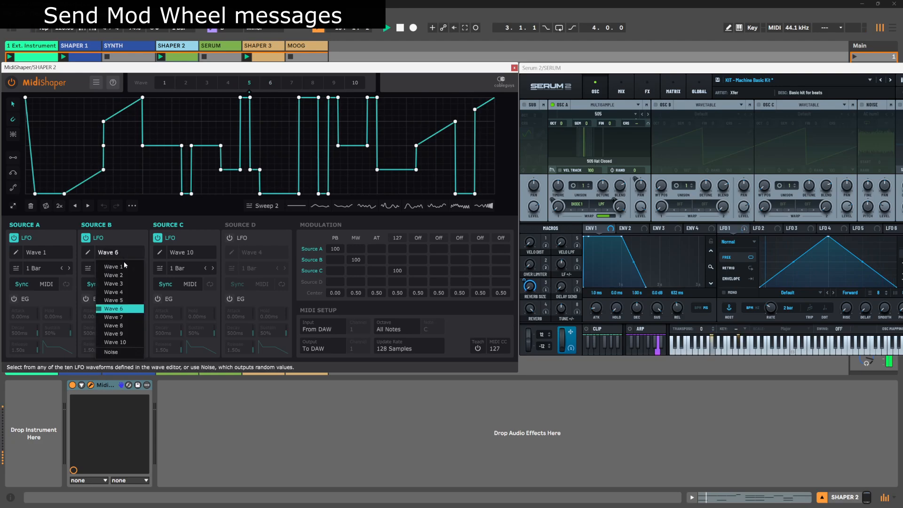
pyautogui.click(121, 300)
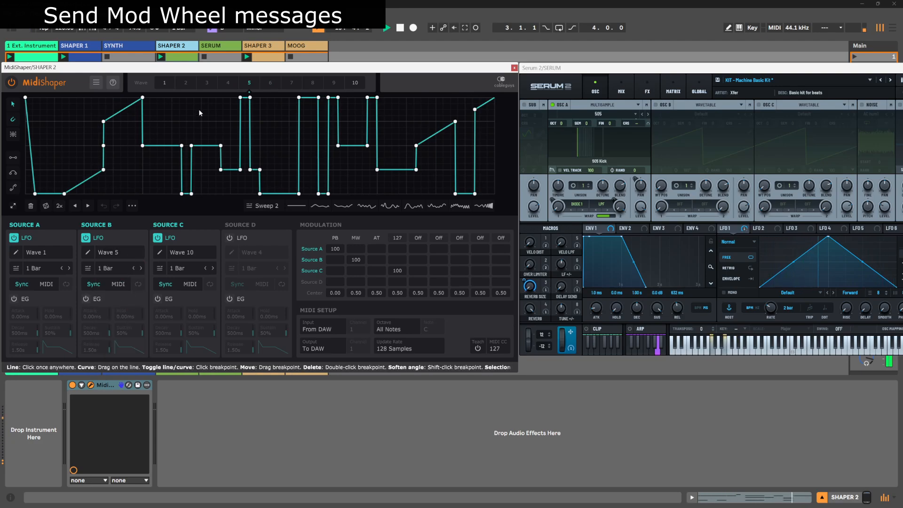
# Display Wave 4 in the editor, assign it to Source B's LFO, and assign Wave 3 to Source A's LFO.
pyautogui.click(225, 86)
pyautogui.click(117, 253)
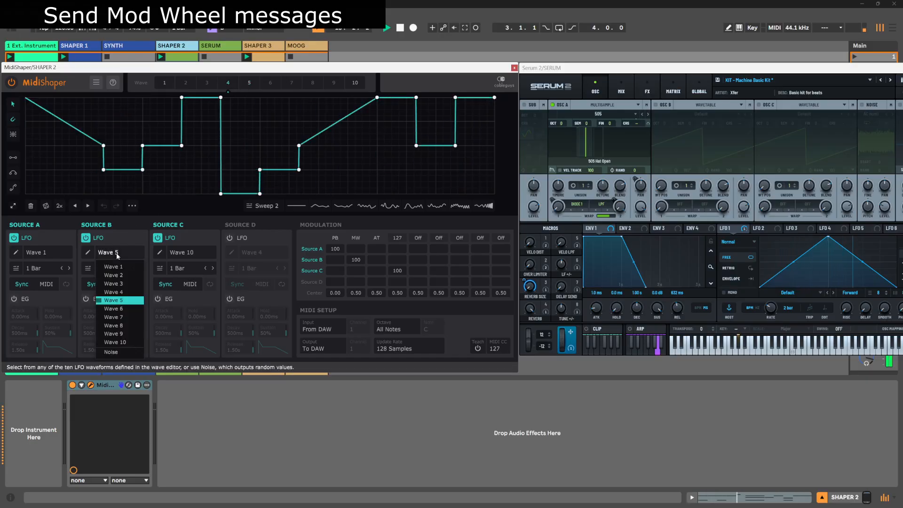
pyautogui.click(115, 292)
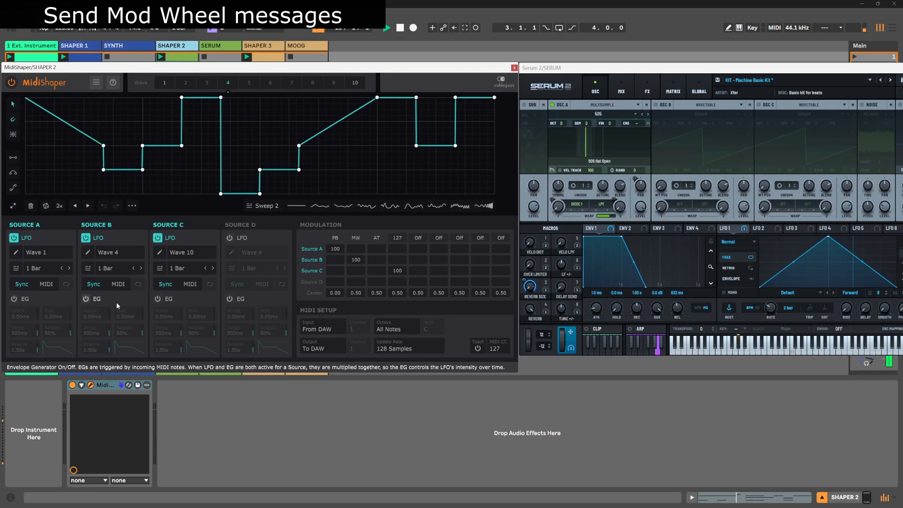
pyautogui.click(57, 252)
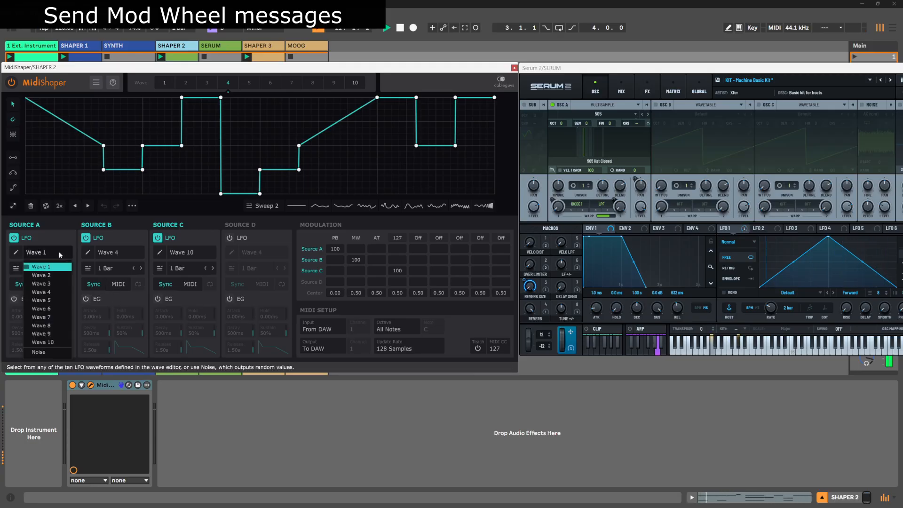
pyautogui.click(58, 285)
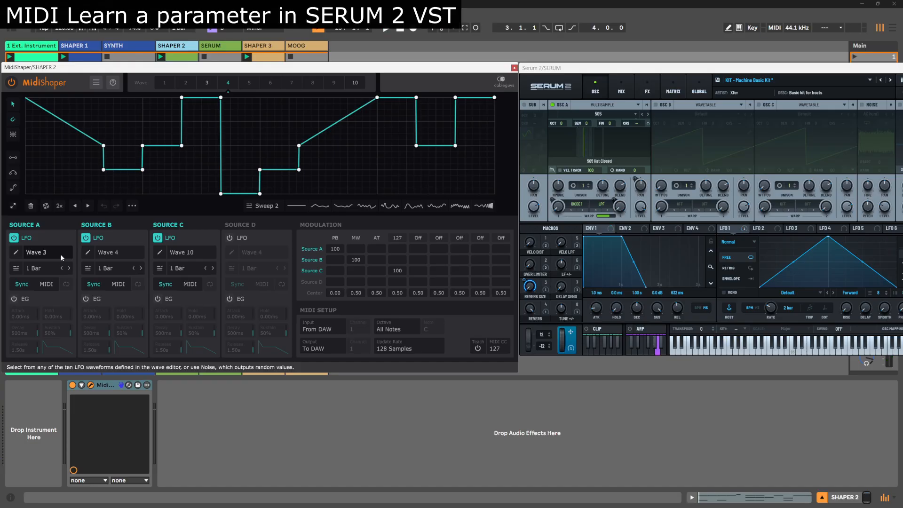
# Check the MIDI options of Serum's OVER LIMITER macro and start MIDI Learn on the VELO DIST macro.
pyautogui.click(581, 66)
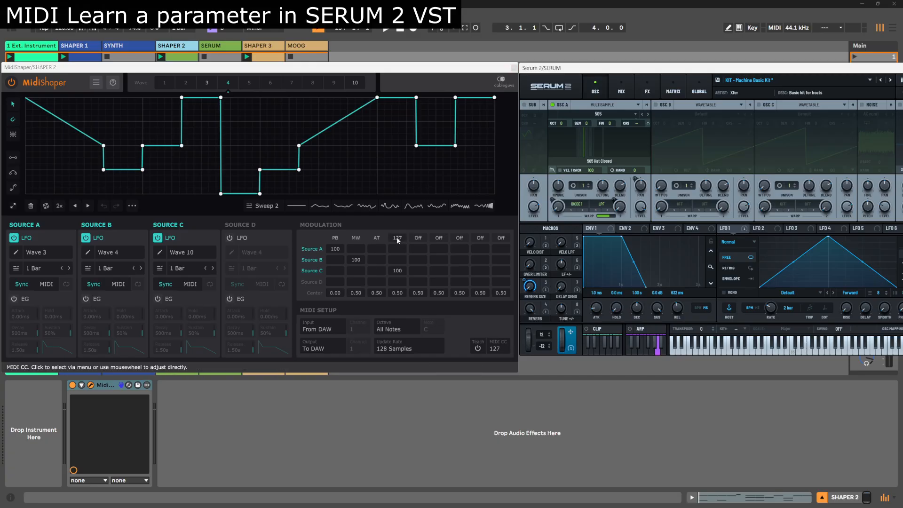
pyautogui.rightClick(533, 268)
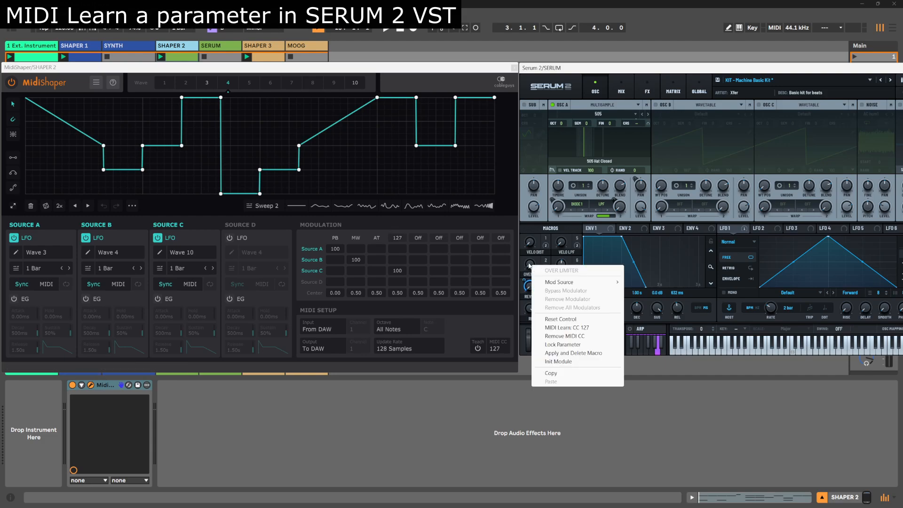
pyautogui.click(543, 228)
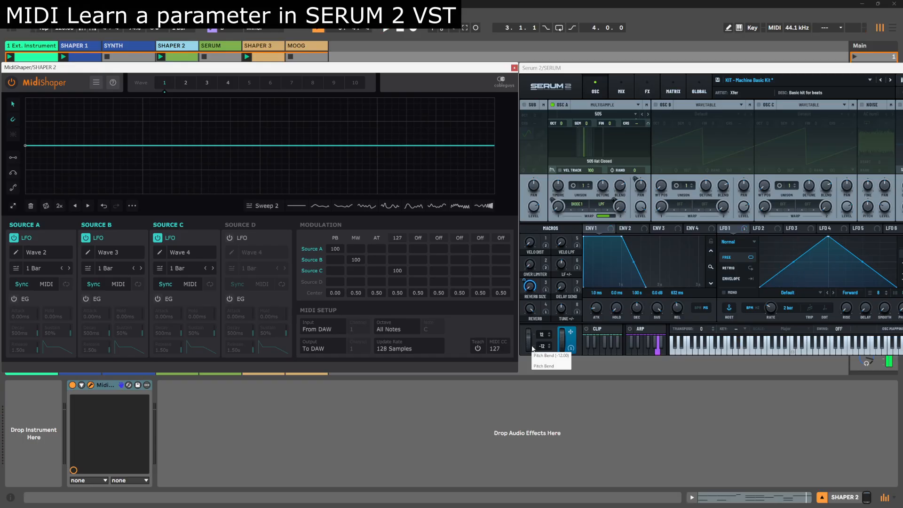
pyautogui.click(545, 221)
pyautogui.rightClick(528, 242)
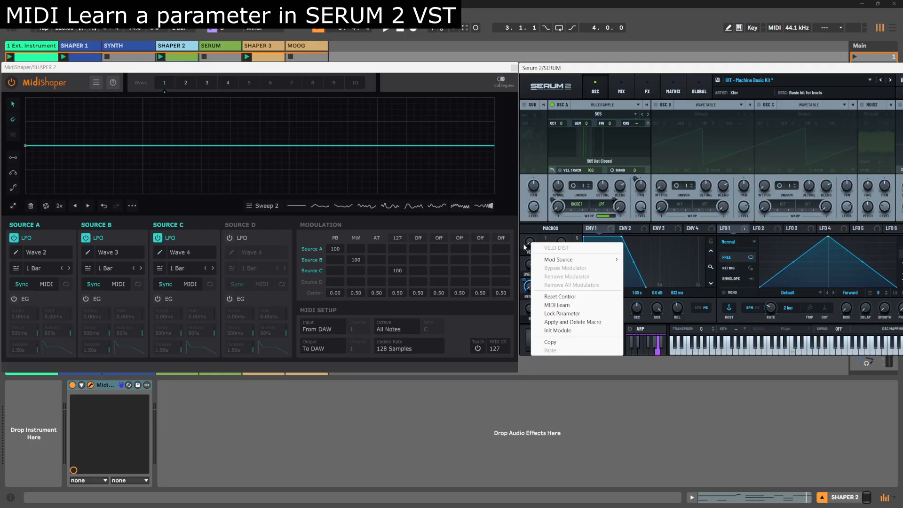
pyautogui.click(559, 305)
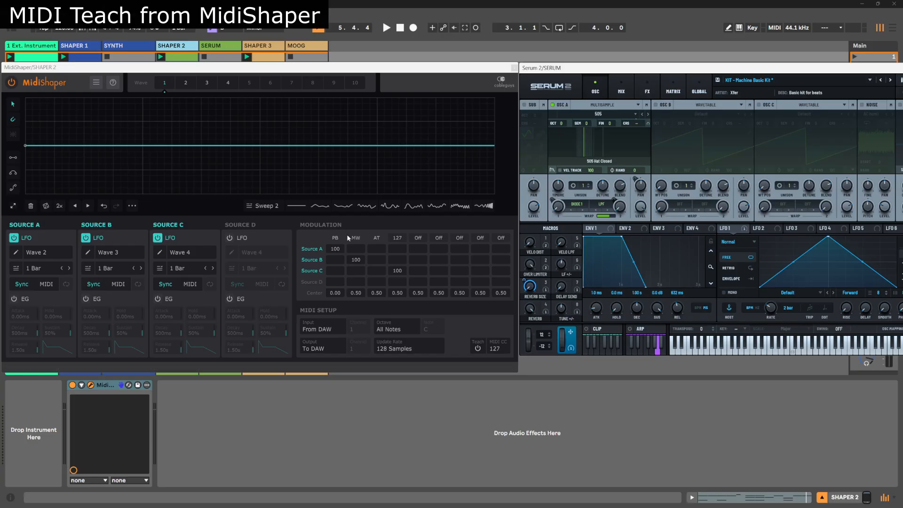
# Clear the pitch bend, mod wheel and CC 127 modulation amounts of Sources A, B and C.
pyautogui.doubleClick(335, 250)
pyautogui.doubleClick(356, 261)
pyautogui.doubleClick(399, 272)
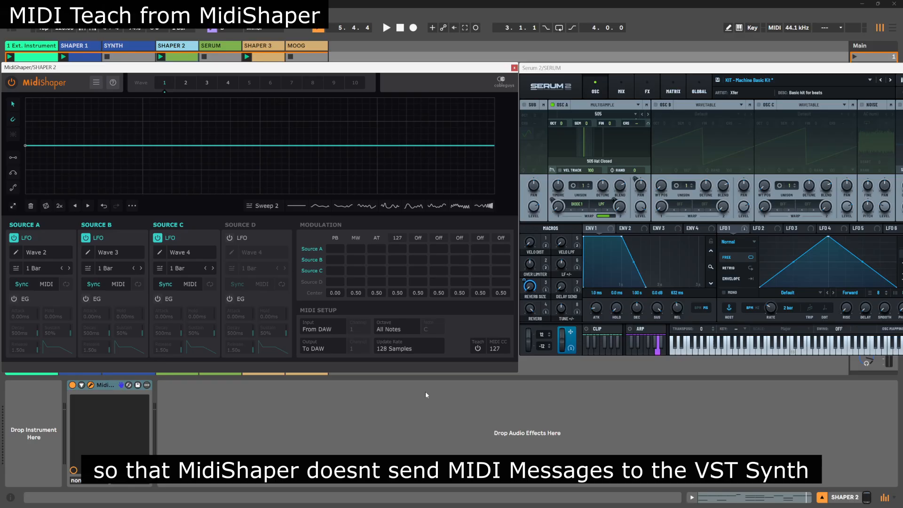
# Set MidiShaper's Teach function to MIDI CC 126 and turn it on.
pyautogui.click(497, 348)
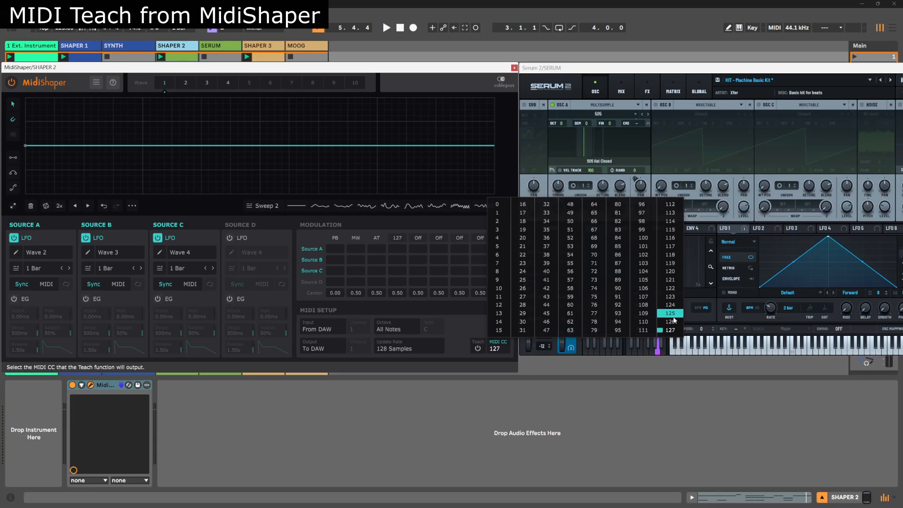
pyautogui.click(671, 323)
pyautogui.click(478, 348)
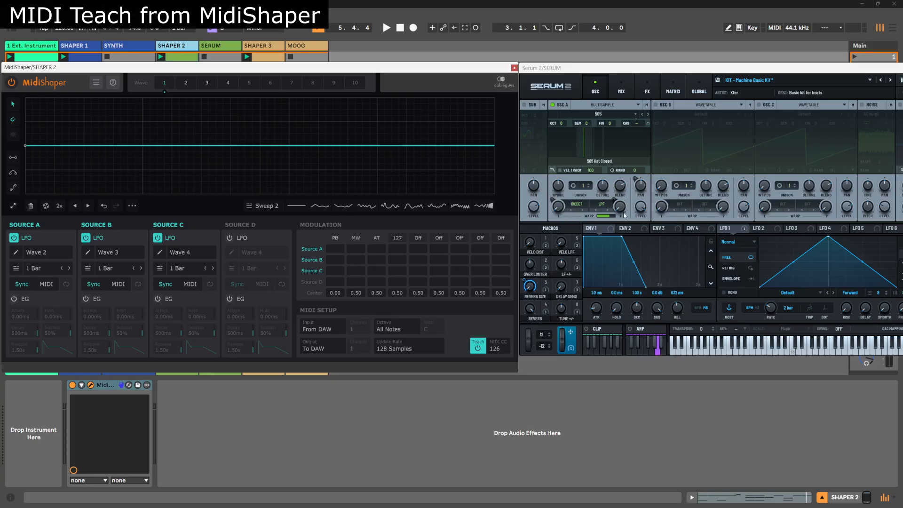
# MIDI Learn CC 126 to oscillator A's Timbre knob in Serum and turn off MidiShaper's Teach function.
pyautogui.rightClick(560, 188)
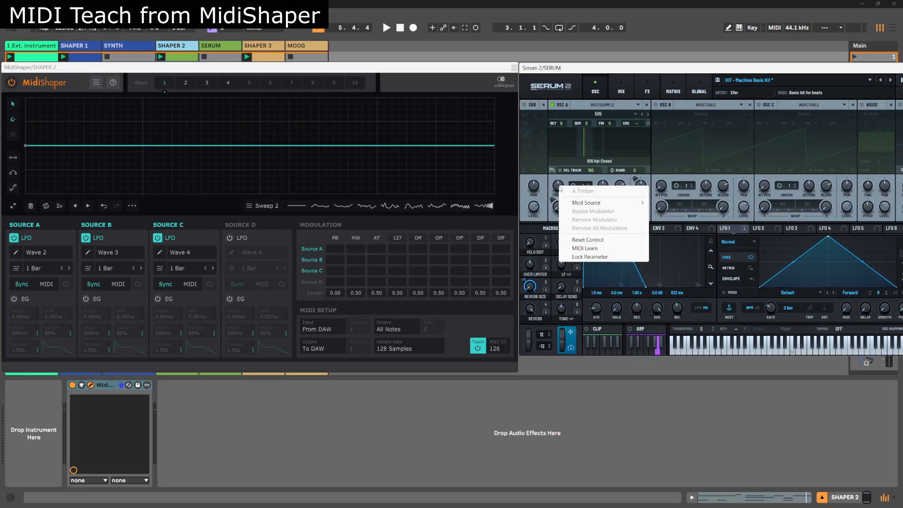
pyautogui.click(596, 250)
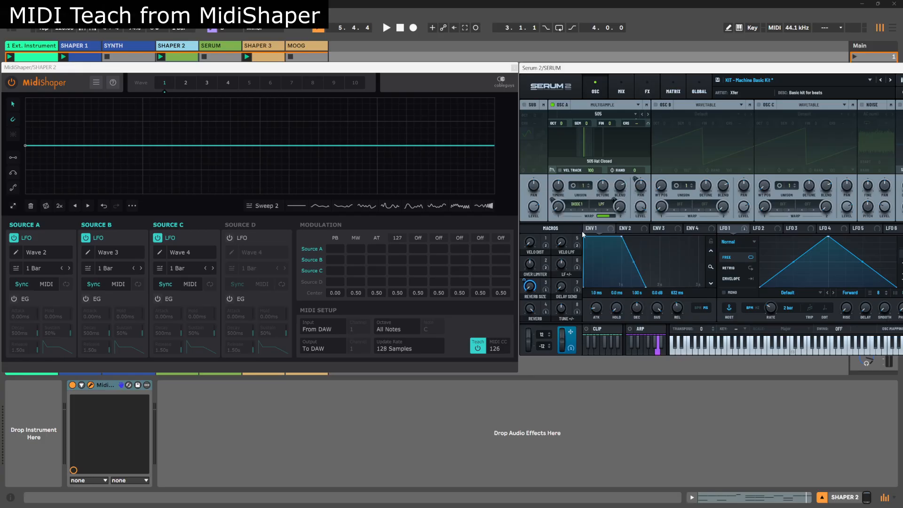
pyautogui.rightClick(559, 190)
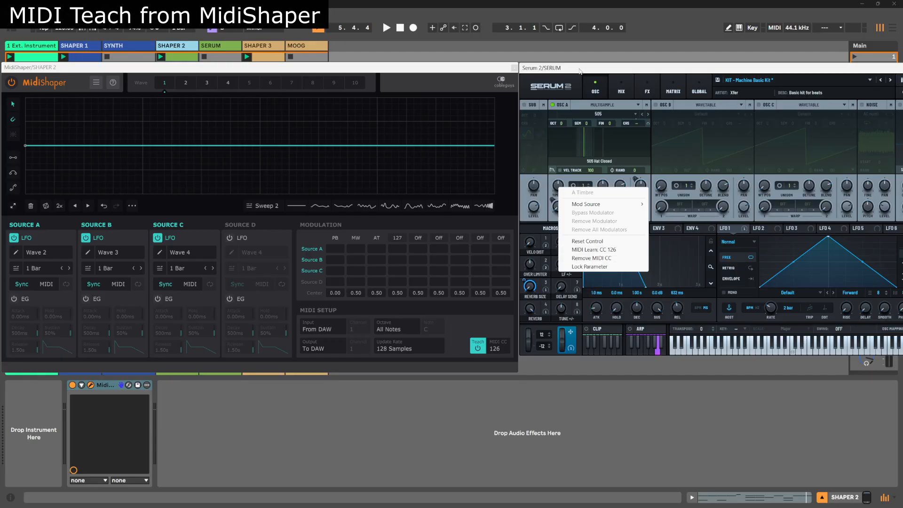
pyautogui.click(610, 251)
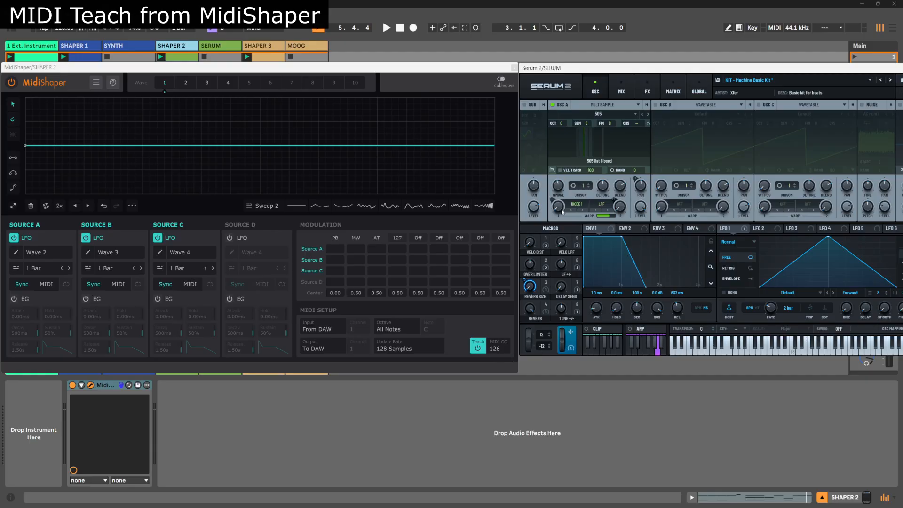
pyautogui.click(477, 348)
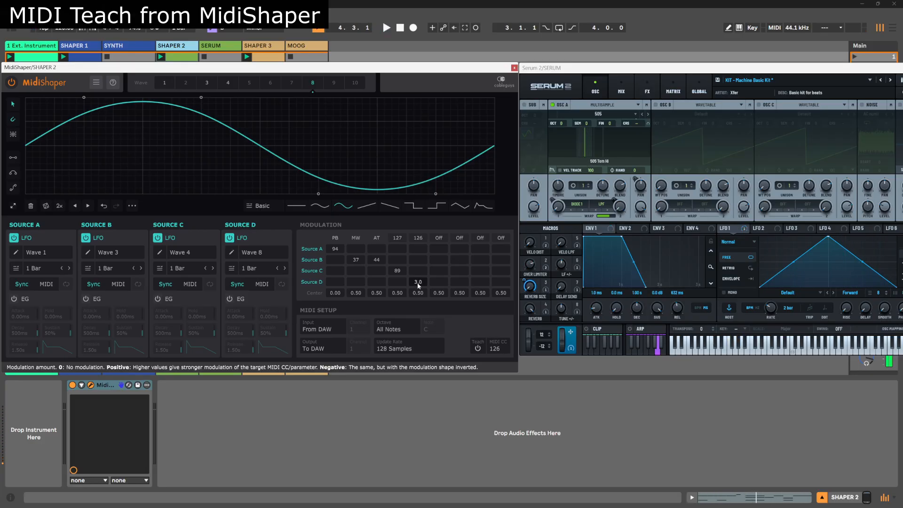
# Remove the MIDI CC assignment from oscillator A's Timbre knob in Serum.
pyautogui.rightClick(558, 190)
pyautogui.click(609, 262)
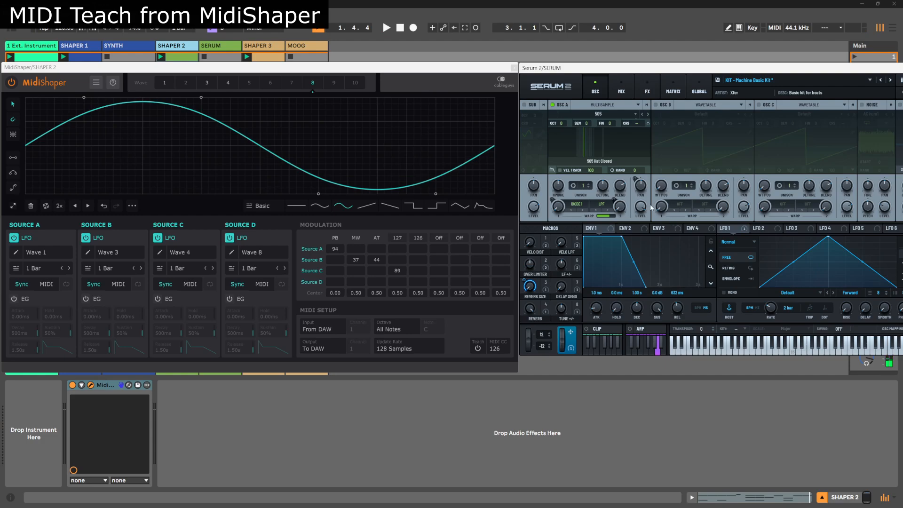
pyautogui.rightClick(619, 212)
pyautogui.press('space')
pyautogui.click(631, 241)
pyautogui.click(558, 209)
# Clear the remaining modulation amounts and use Teach on CC 126 to MIDI Learn oscillator A's Warp knob.
pyautogui.doubleClick(398, 269)
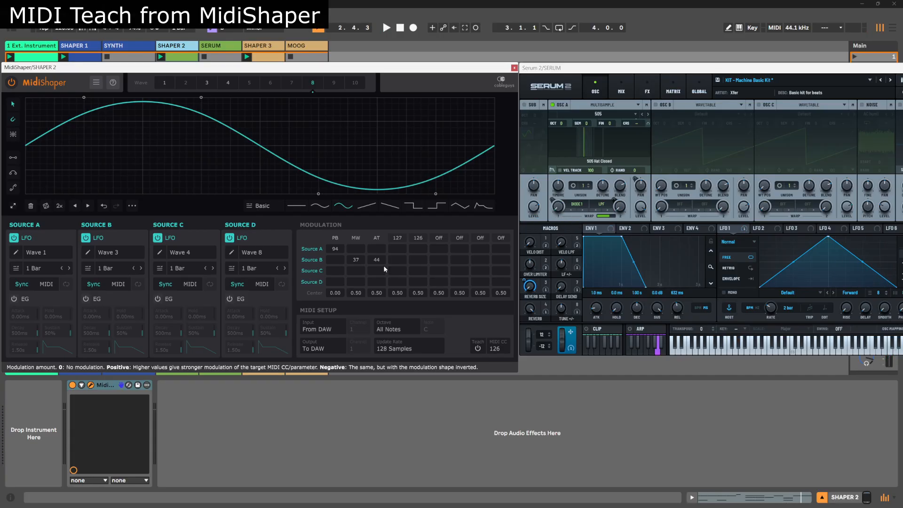
pyautogui.doubleClick(340, 250)
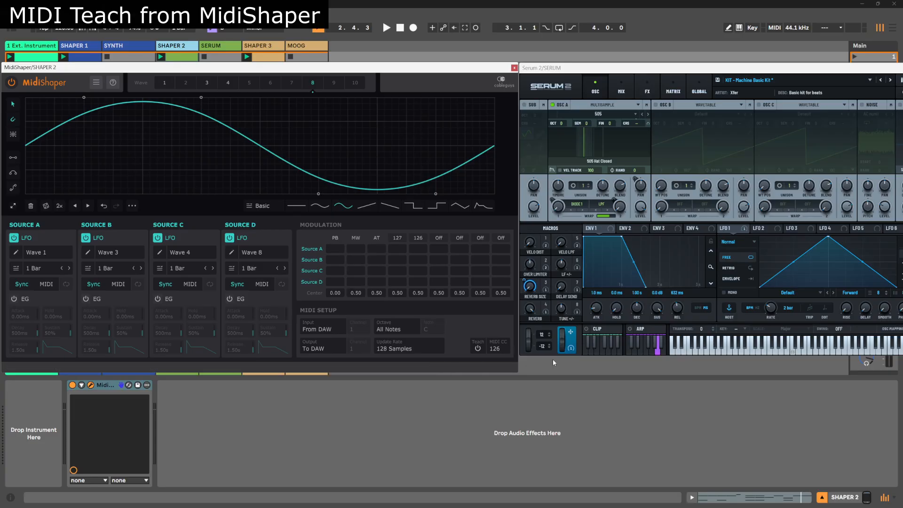
pyautogui.click(477, 348)
pyautogui.rightClick(558, 211)
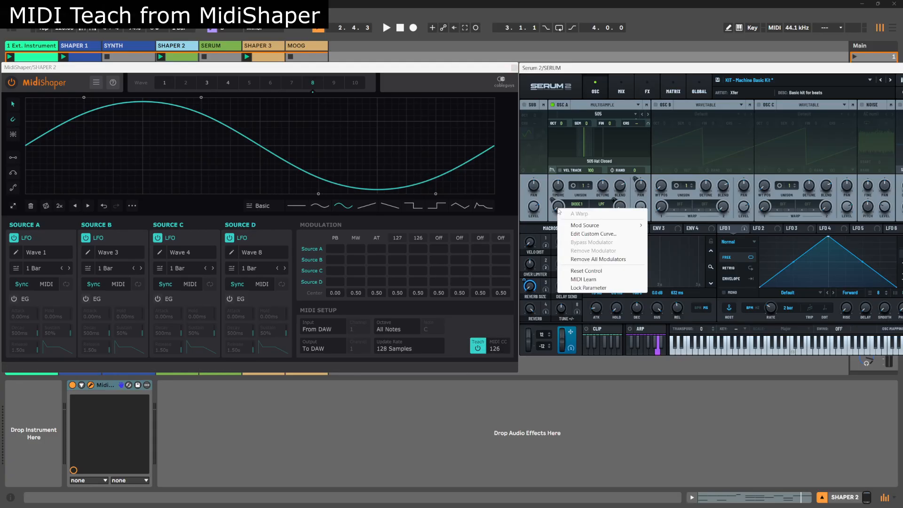
pyautogui.click(583, 279)
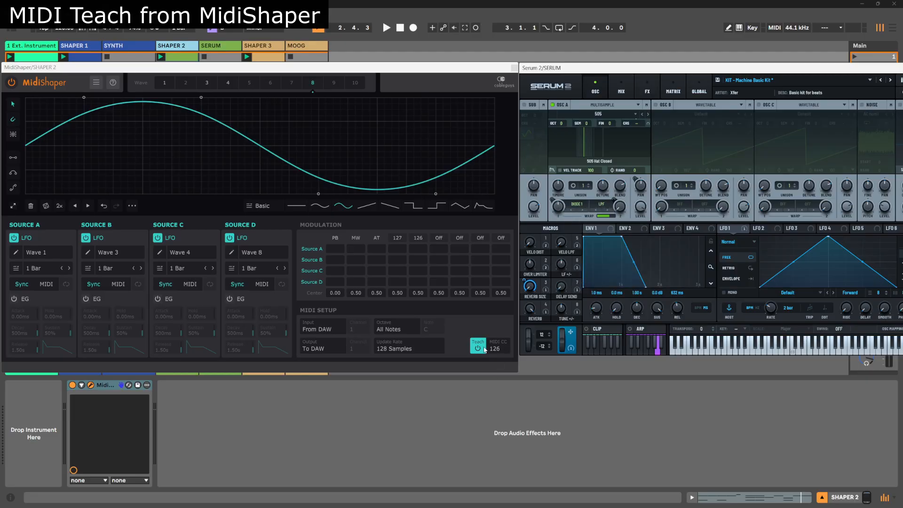
pyautogui.press('space')
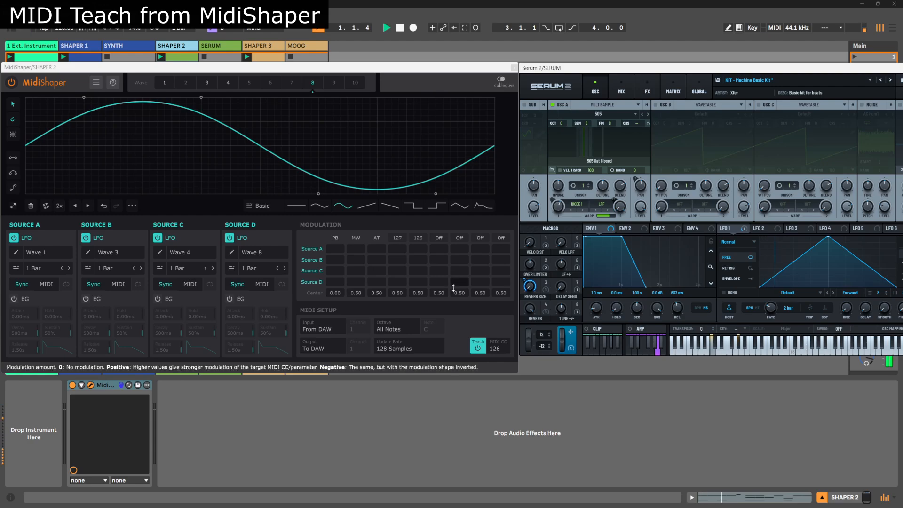
pyautogui.click(477, 348)
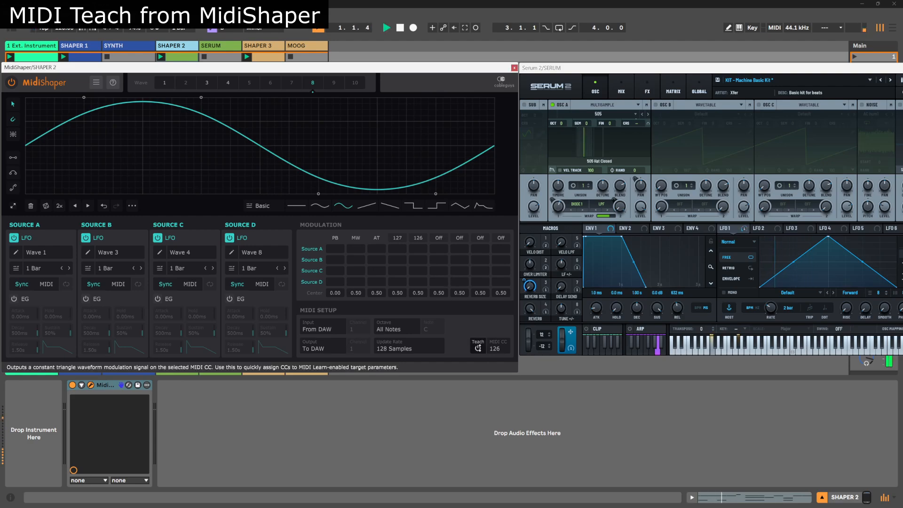
# Set Source D's modulation amount for CC 126 to 100 and play the set to hear it.
pyautogui.click(560, 207)
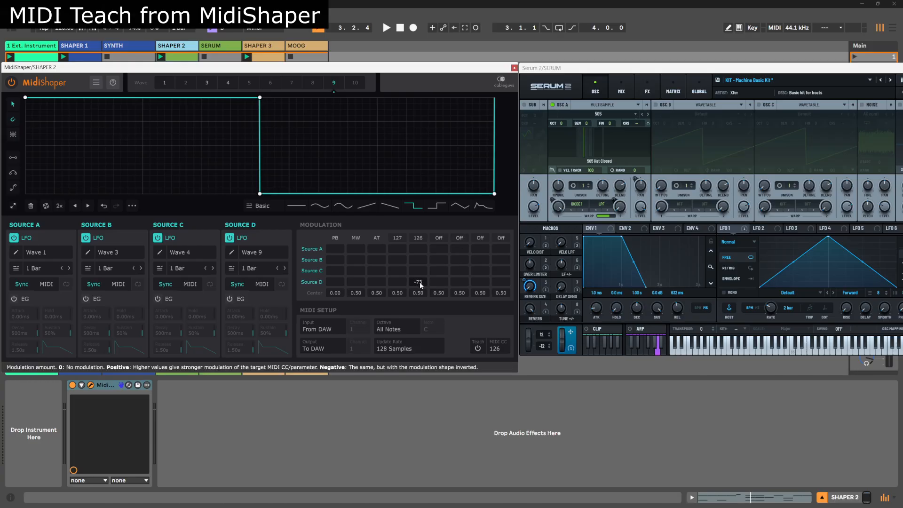
pyautogui.press('space')
pyautogui.moveTo(421, 285); pyautogui.dragTo(419, 188)
pyautogui.press('space')
pyautogui.press('space')
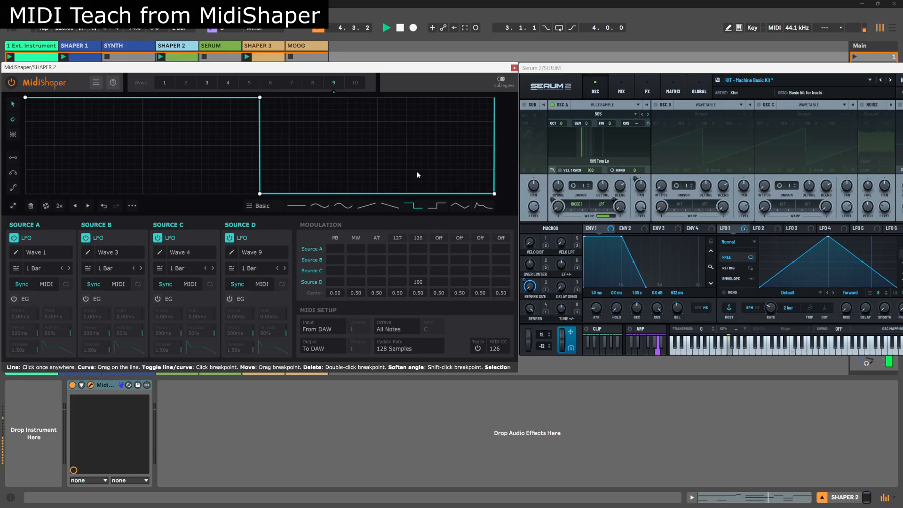
pyautogui.press('space')
# Reset Wave 9 to a flat line at the minimum level and draw one full-height pulse at its start.
pyautogui.click(306, 206)
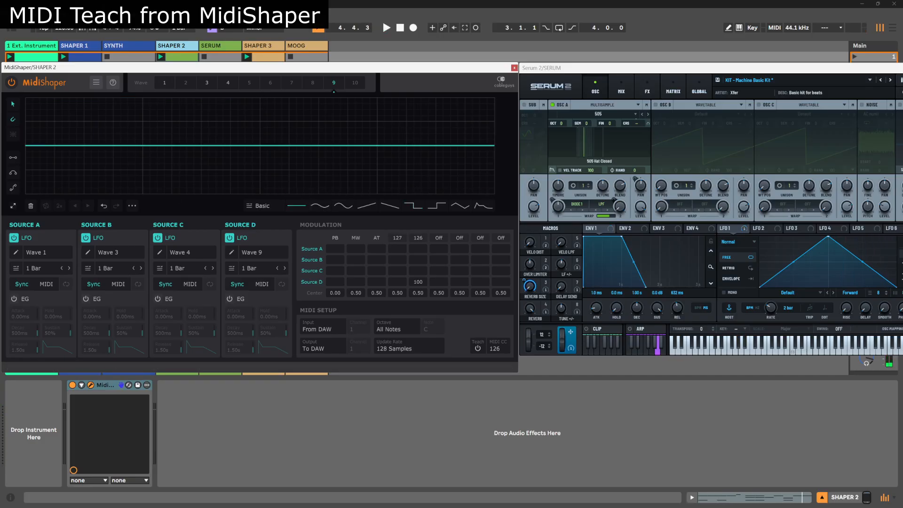
pyautogui.moveTo(24, 145); pyautogui.dragTo(25, 193)
pyautogui.click(13, 157)
pyautogui.click(40, 98)
# Try adding five more full-height pulses across the rest of Wave 9.
pyautogui.click(127, 98)
pyautogui.click(216, 99)
pyautogui.click(296, 99)
pyautogui.click(369, 99)
pyautogui.click(435, 98)
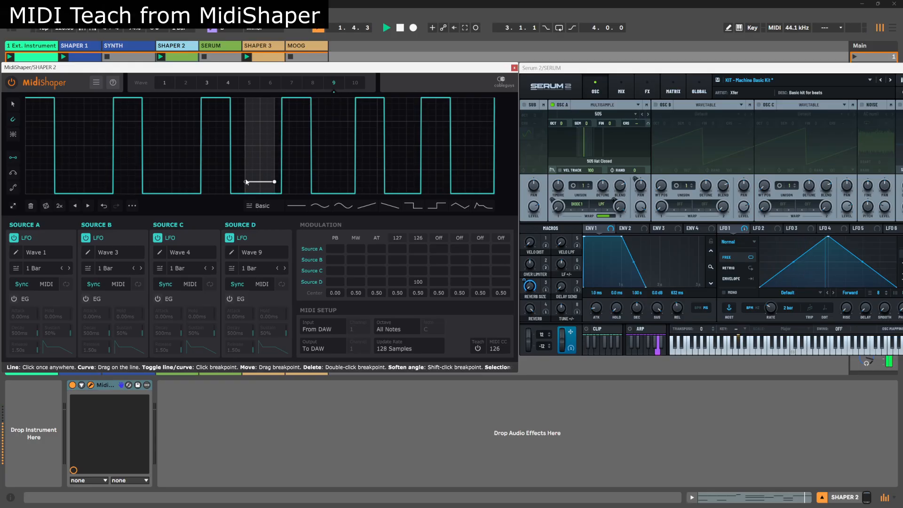
# Undo the five extra pulses, keeping only the one at the start of Wave 9.
pyautogui.click(103, 205)
pyautogui.click(104, 205)
pyautogui.click(103, 205)
pyautogui.click(103, 205)
pyautogui.click(104, 206)
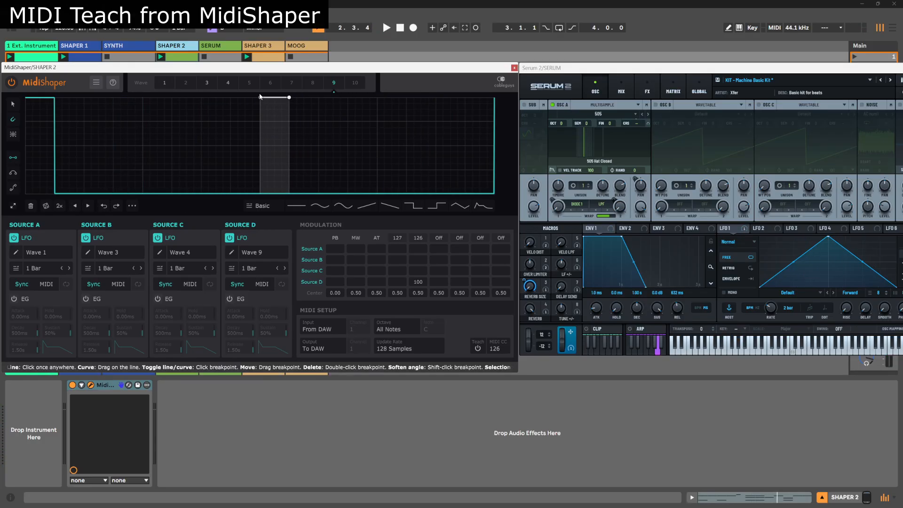
# Draw full-height pulses at the start of the second, third and fourth quarters of Wave 9.
pyautogui.click(259, 98)
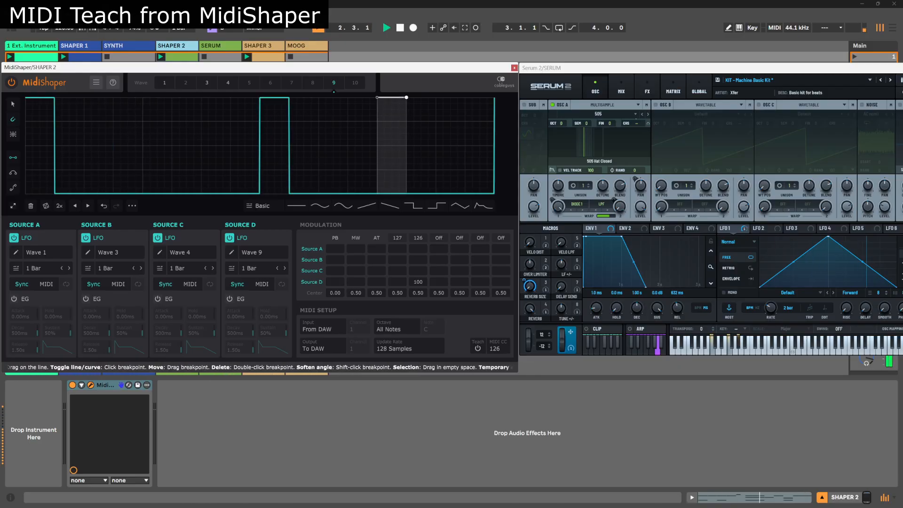
pyautogui.click(377, 99)
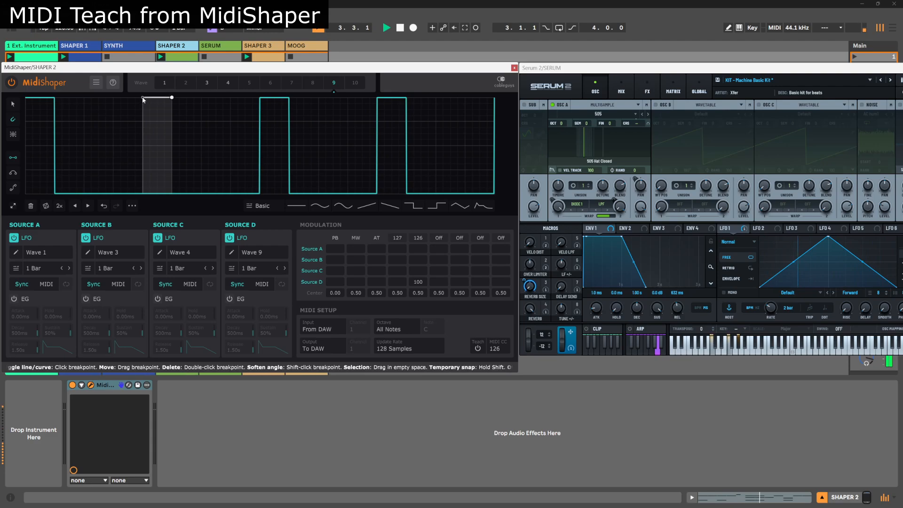
pyautogui.click(142, 97)
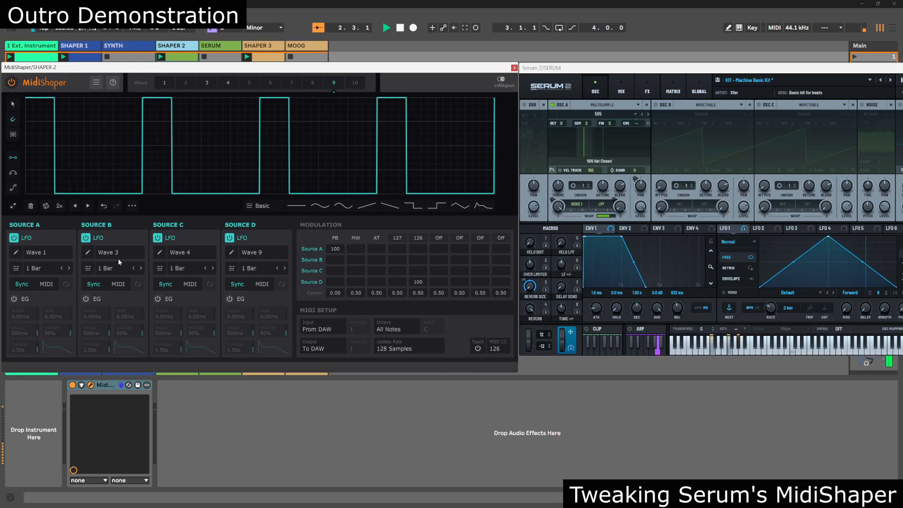
# Assign Wave 2 to Source A's LFO.
pyautogui.click(44, 252)
pyautogui.click(52, 278)
# Move the MidiShaper window off the mixer, activate the SYNTH track and set its volume to -4.4 dB.
pyautogui.moveTo(477, 72); pyautogui.dragTo(867, 74)
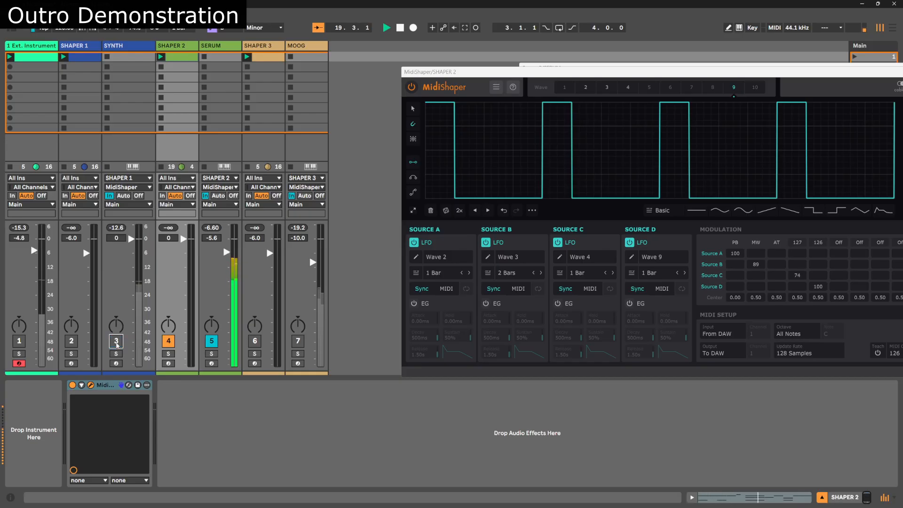
pyautogui.click(116, 341)
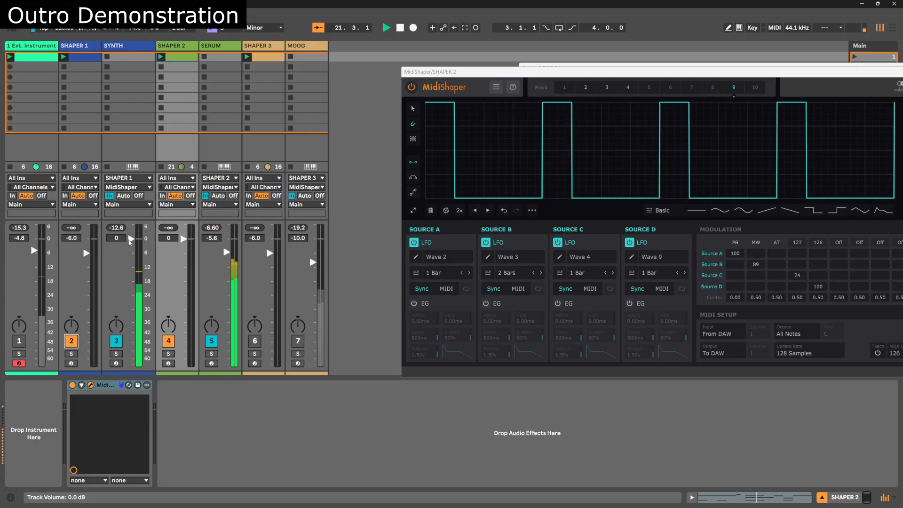
pyautogui.moveTo(130, 241); pyautogui.dragTo(131, 249)
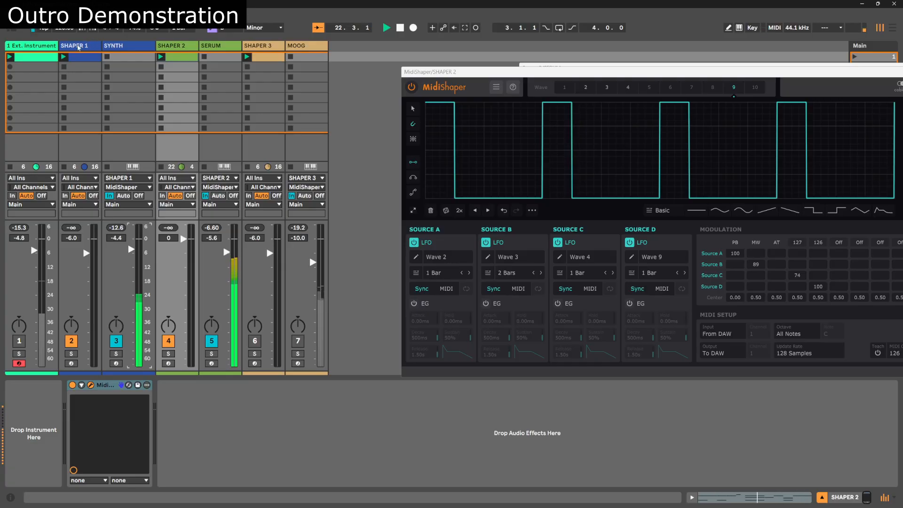
# Open the SHAPER 1 track's MidiShaper and assign Wave 7 to Source A's LFO and Wave 6 to Source B's LFO.
pyautogui.click(81, 47)
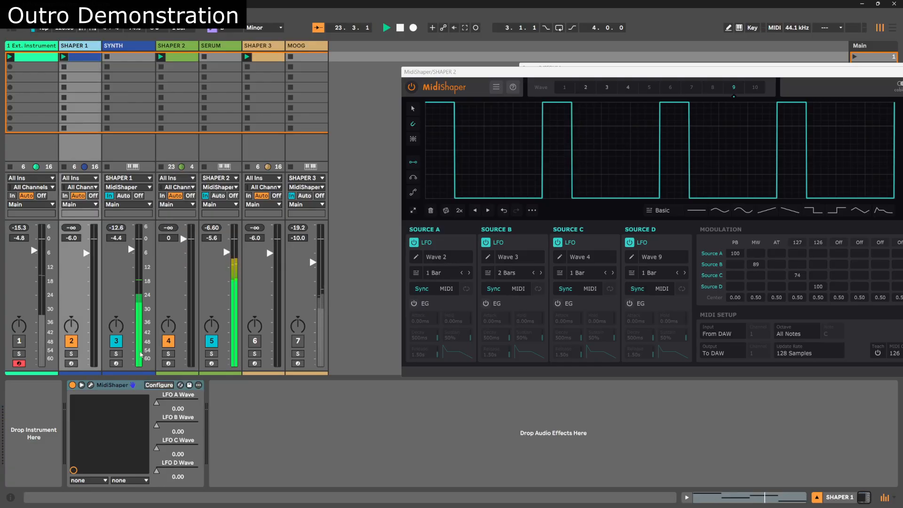
pyautogui.click(91, 385)
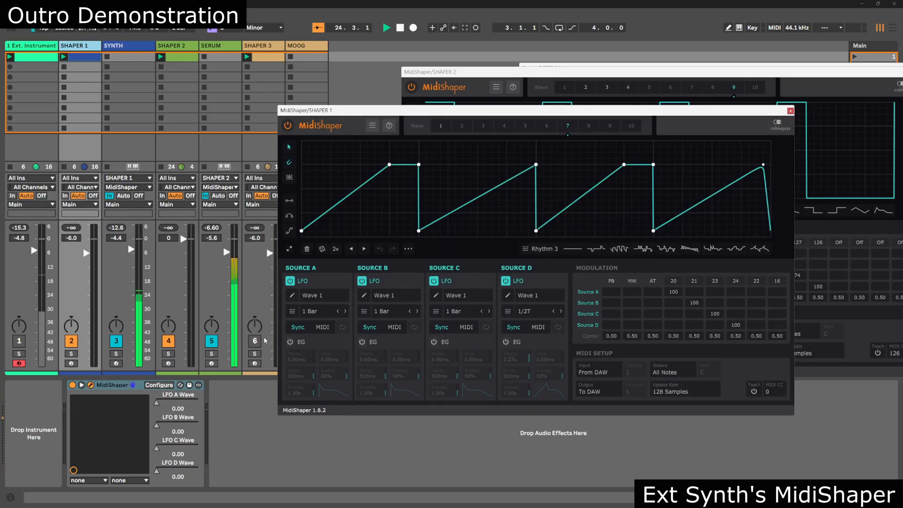
pyautogui.click(335, 298)
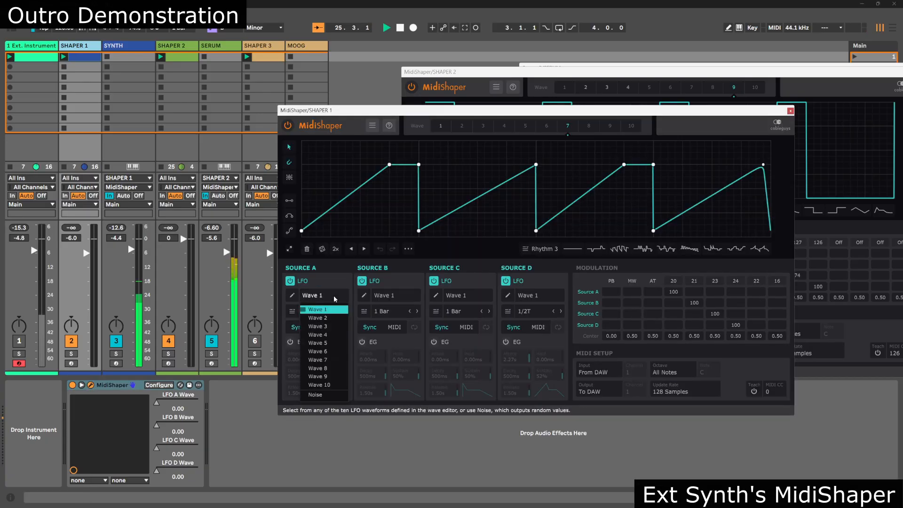
pyautogui.click(328, 359)
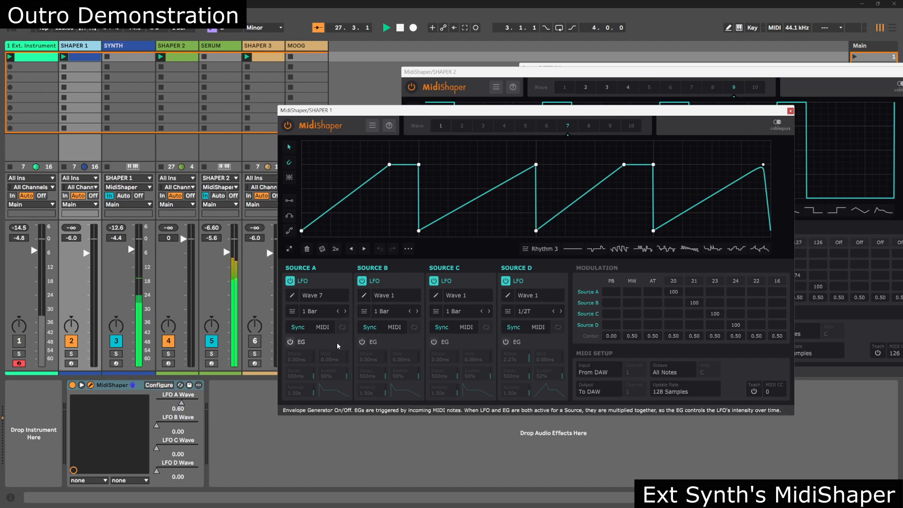
pyautogui.click(383, 295)
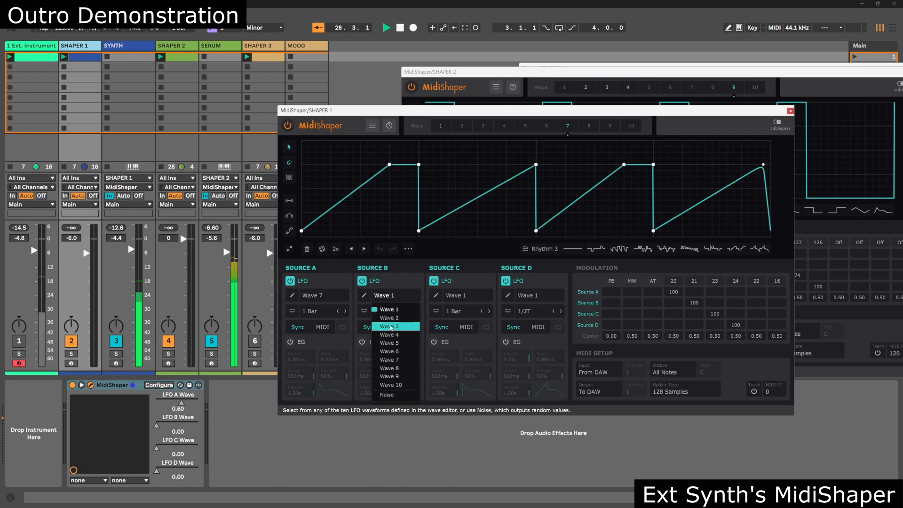
pyautogui.click(394, 351)
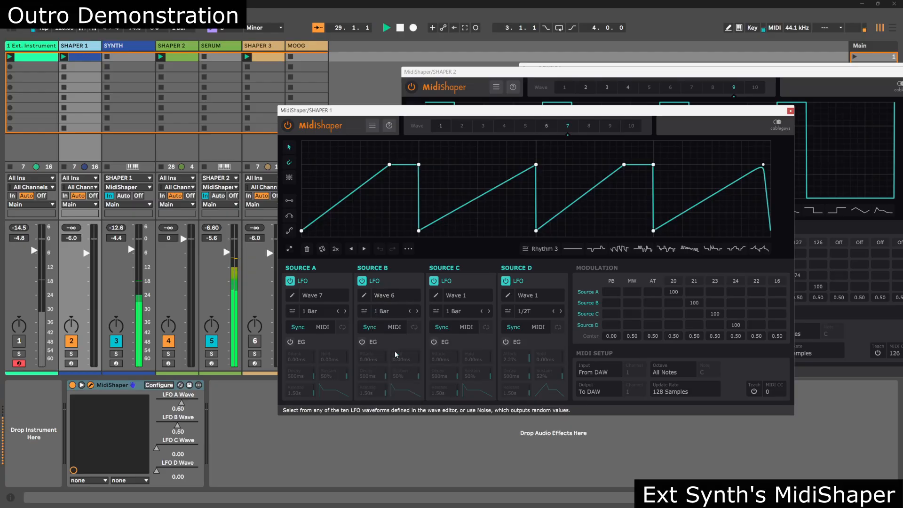
# Assign Wave 3 to Source C's LFO and Wave 8 to Source D's LFO.
pyautogui.click(462, 296)
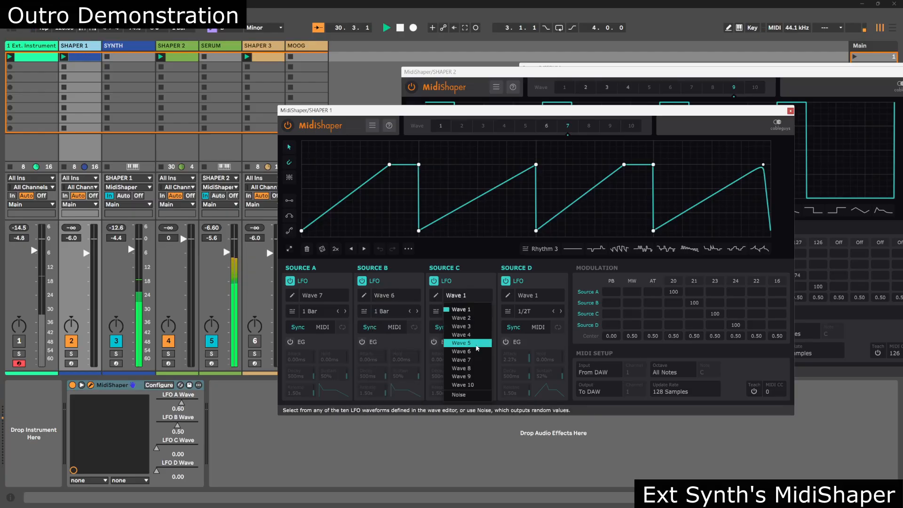
pyautogui.click(471, 328)
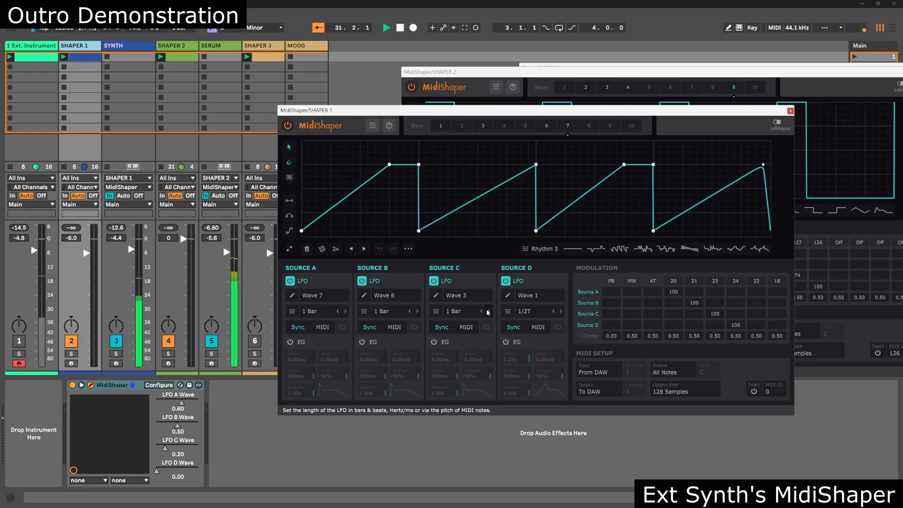
pyautogui.click(535, 296)
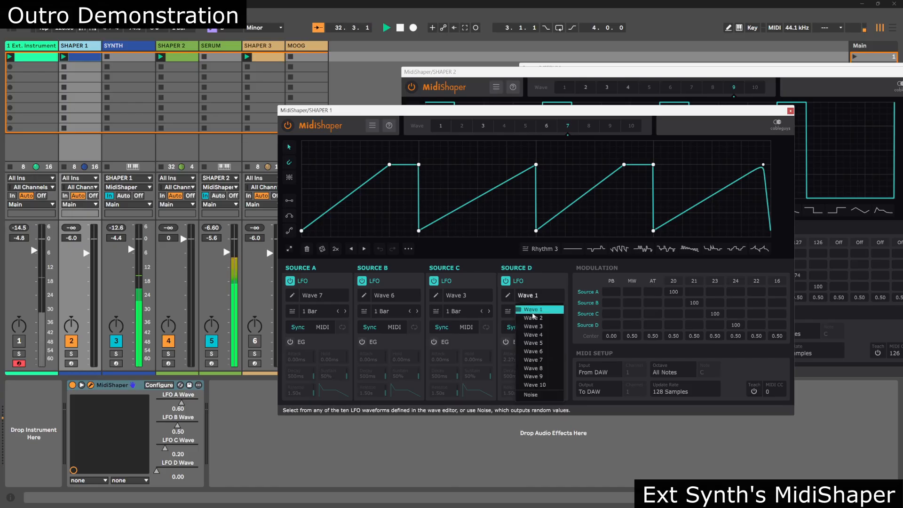
pyautogui.click(544, 370)
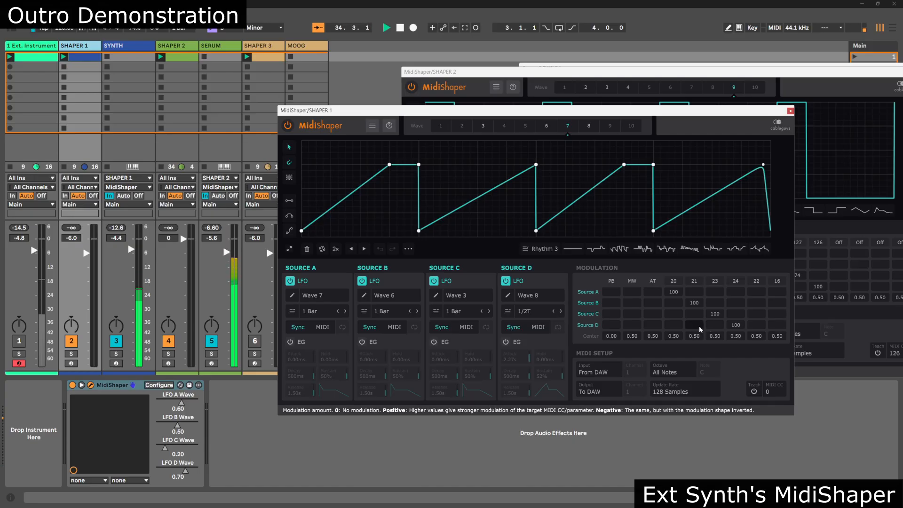
# Route Source D to CC 16 with amount 66 and center 0.99, and enable Source D's envelope generator.
pyautogui.moveTo(772, 326); pyautogui.dragTo(772, 300)
pyautogui.moveTo(776, 335); pyautogui.dragTo(776, 308)
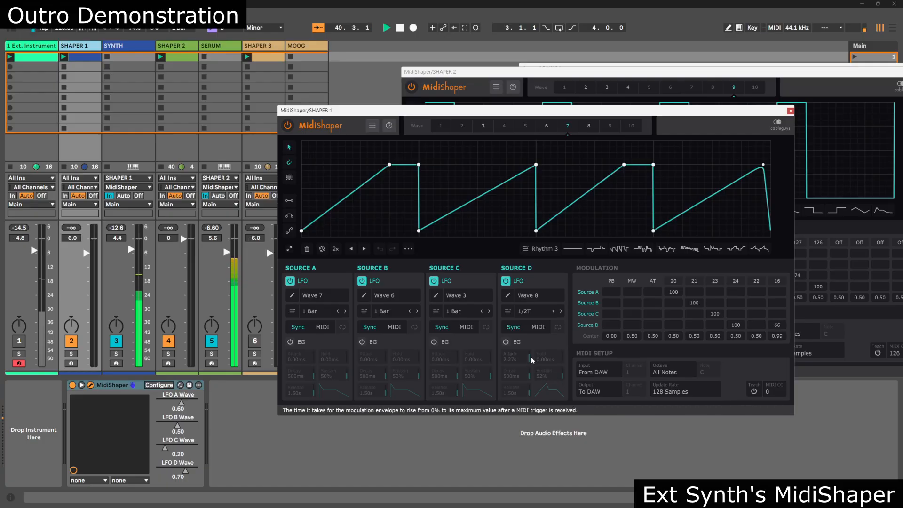
pyautogui.click(506, 342)
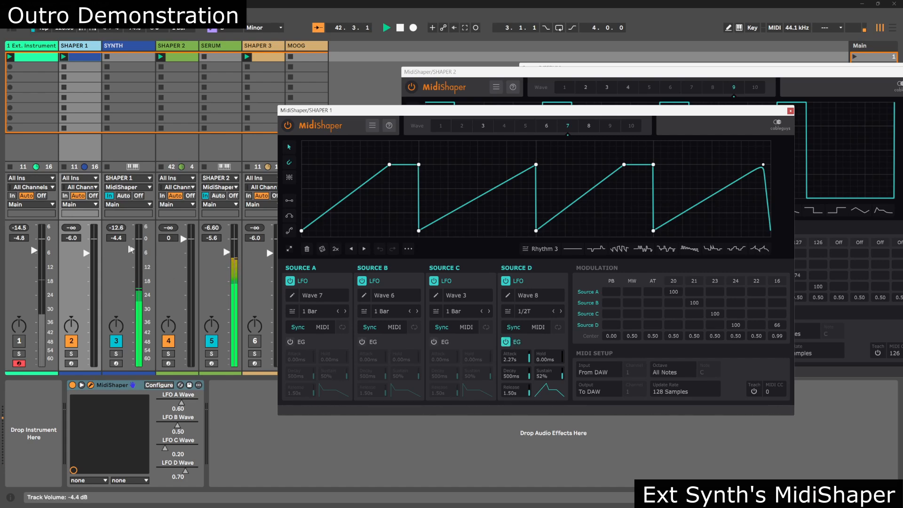
# Raise the SYNTH track's volume to -1.0 dB, muting the SERUM track temporarily while balancing the level.
pyautogui.moveTo(131, 249); pyautogui.dragTo(131, 243)
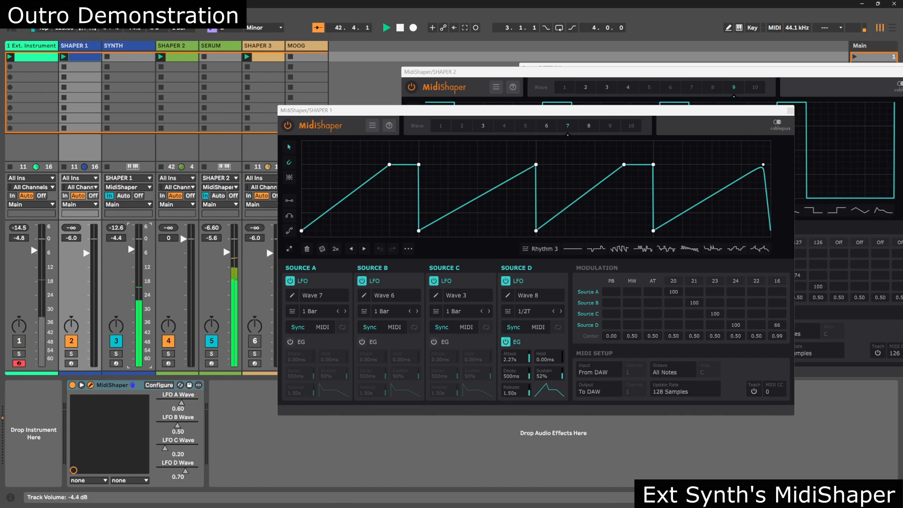
pyautogui.click(212, 341)
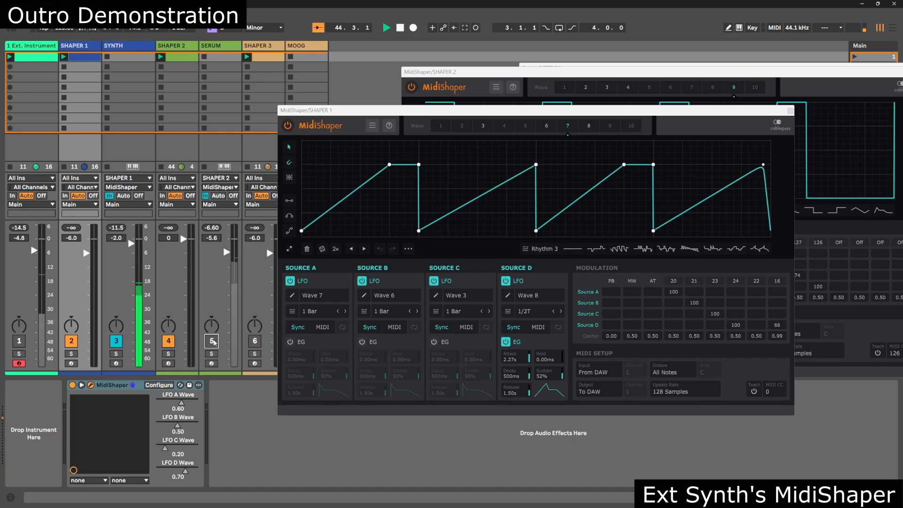
pyautogui.moveTo(131, 243); pyautogui.dragTo(130, 240)
pyautogui.click(211, 341)
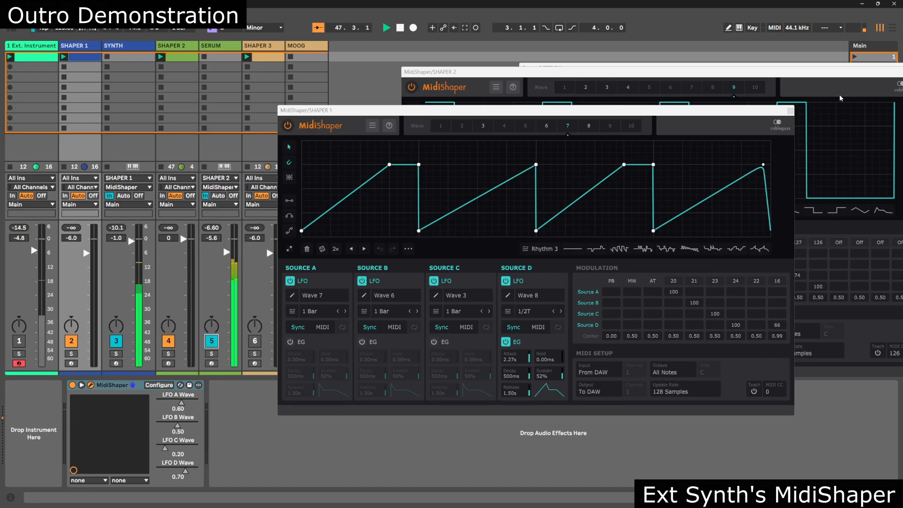
# Close SHAPER 1's MidiShaper window and switch Source D's LFO in SHAPER 2's MidiShaper off and back on.
pyautogui.click(790, 111)
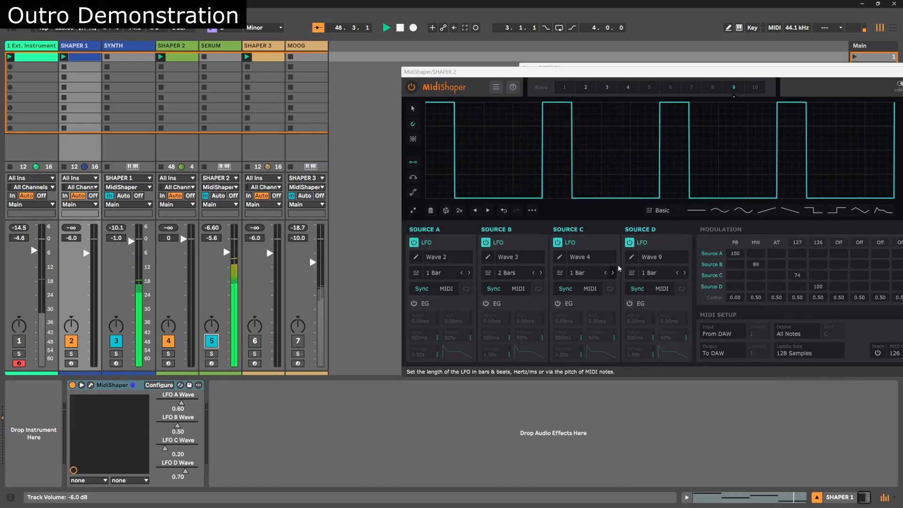
pyautogui.click(629, 244)
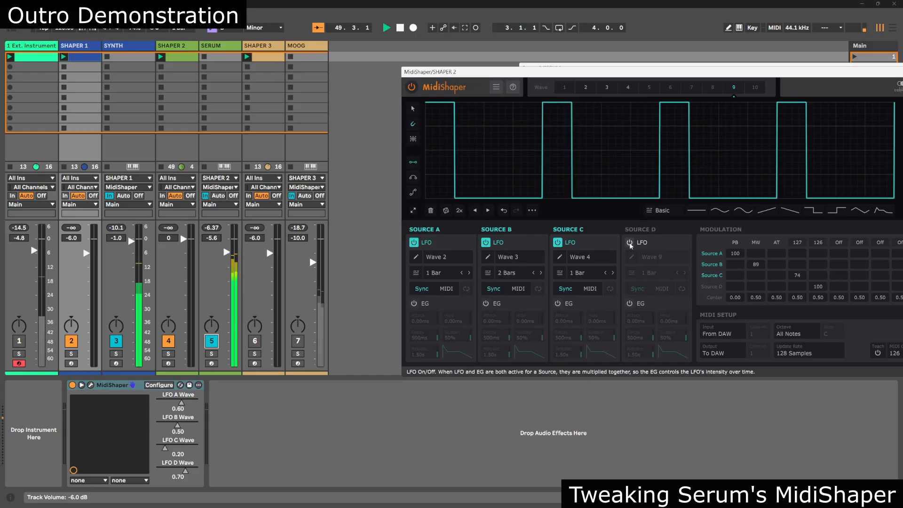
pyautogui.click(629, 243)
# Assign Wave 3 to Source A's LFO, and set Source B's LFO to Wave 4 with a length of 1 Bar.
pyautogui.click(442, 262)
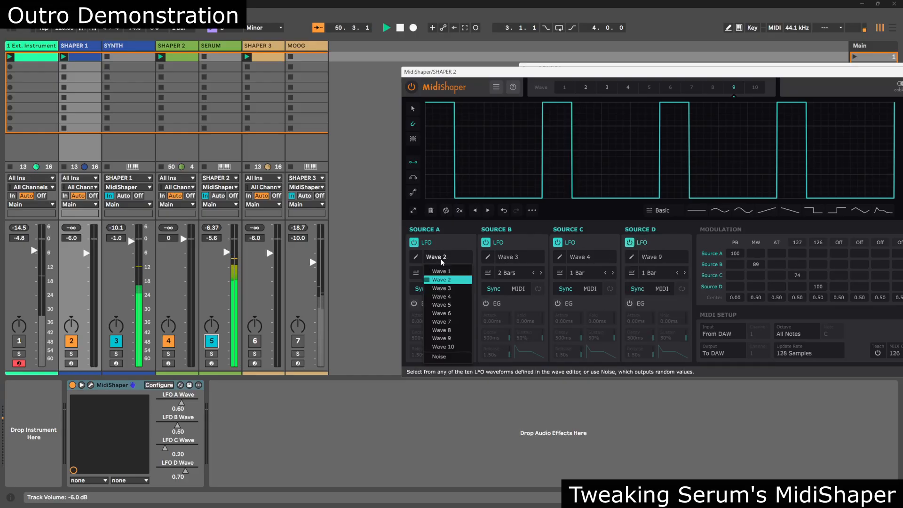
pyautogui.click(441, 287)
pyautogui.click(526, 260)
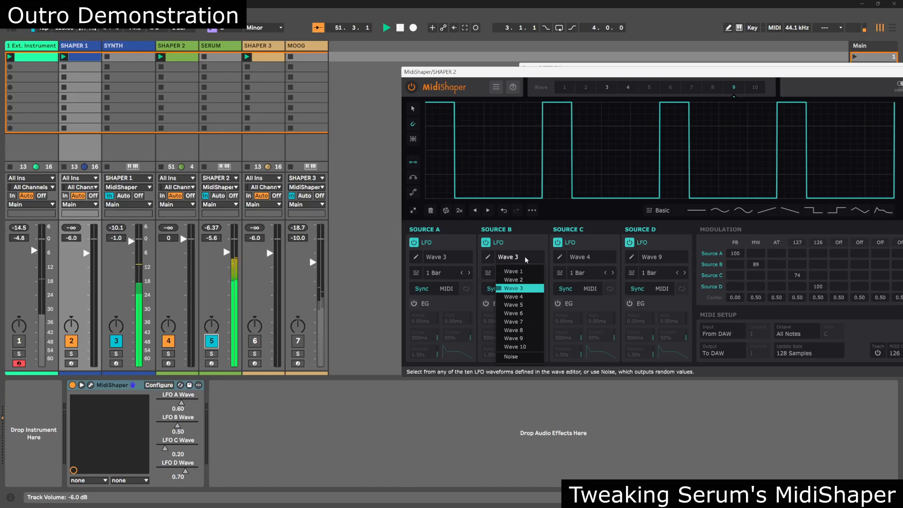
pyautogui.click(525, 297)
pyautogui.click(541, 274)
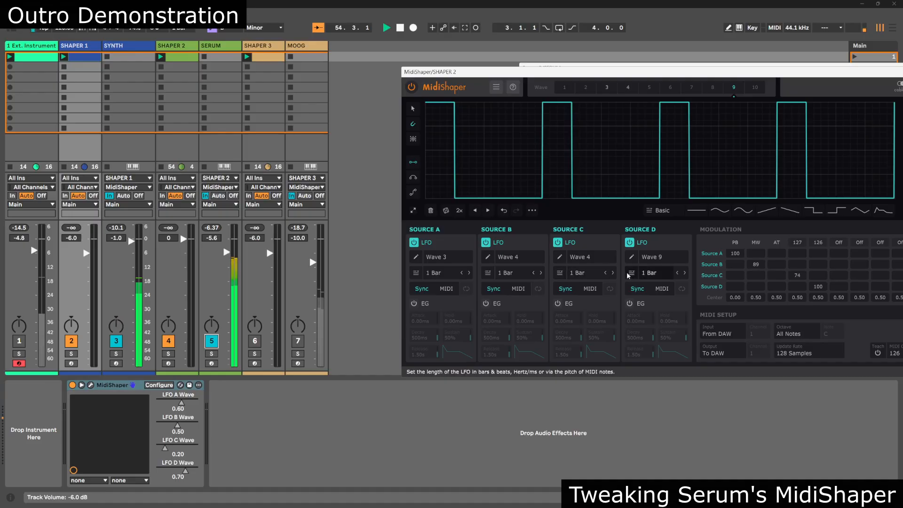
# Assign Wave 4 to Source A's LFO and adjust Source C's modulation amount for CC 127.
pyautogui.click(459, 260)
pyautogui.click(454, 296)
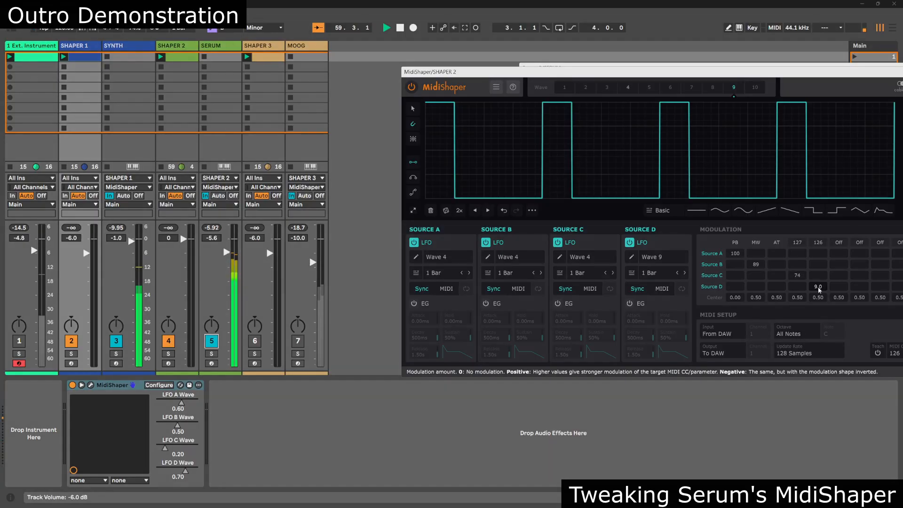
pyautogui.moveTo(797, 275); pyautogui.dragTo(796, 279)
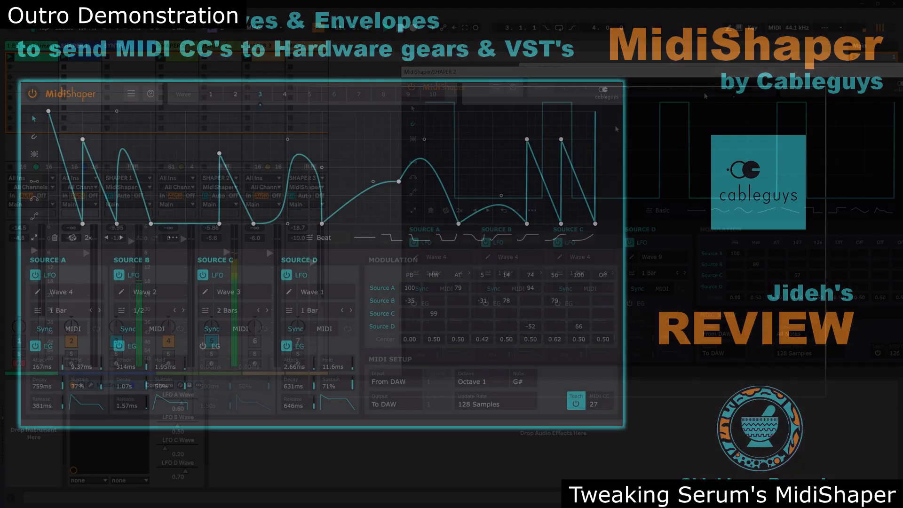